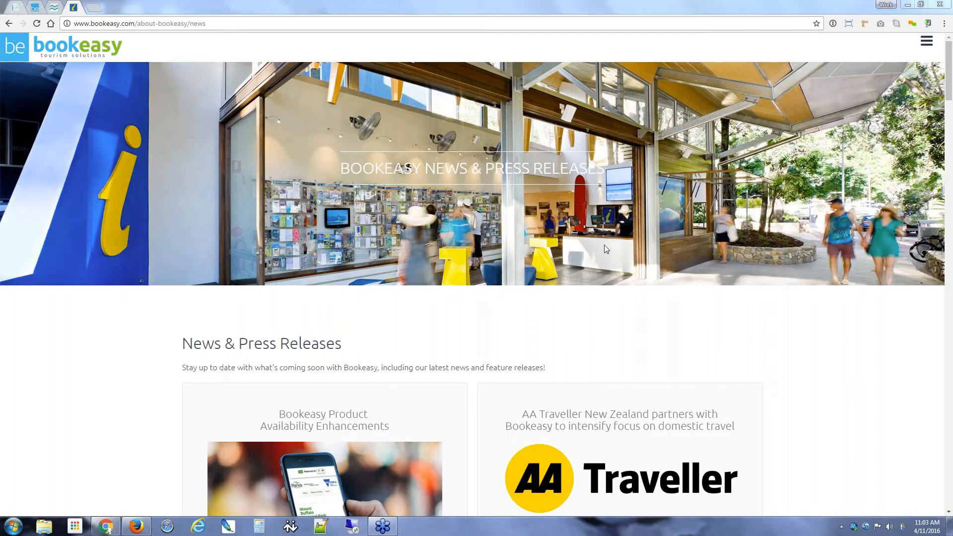
Step: Open the 'Bookeasy Product Availability Enhancements' article from the News & Press Releases list
{"action": "left_click", "coordinate": [927, 42]}
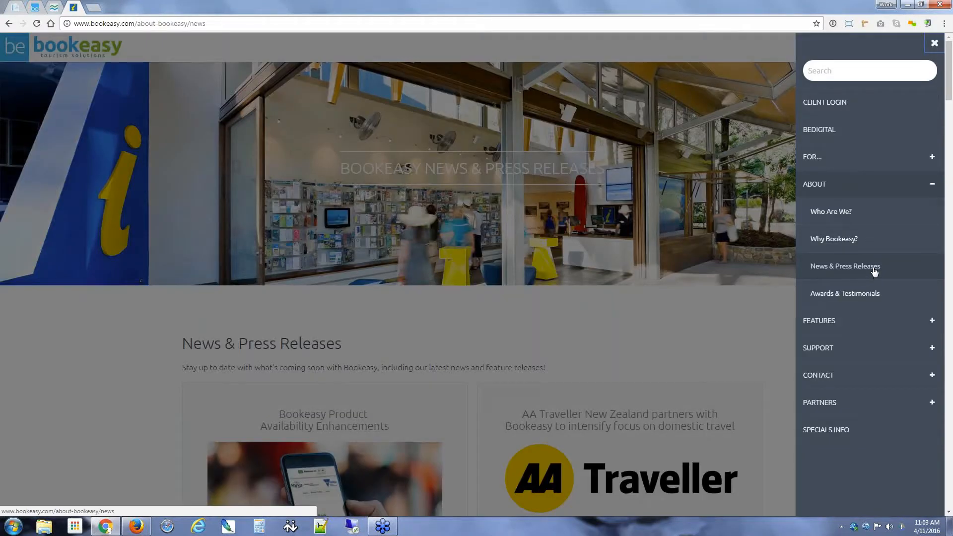
{"action": "left_click", "coordinate": [63, 400]}
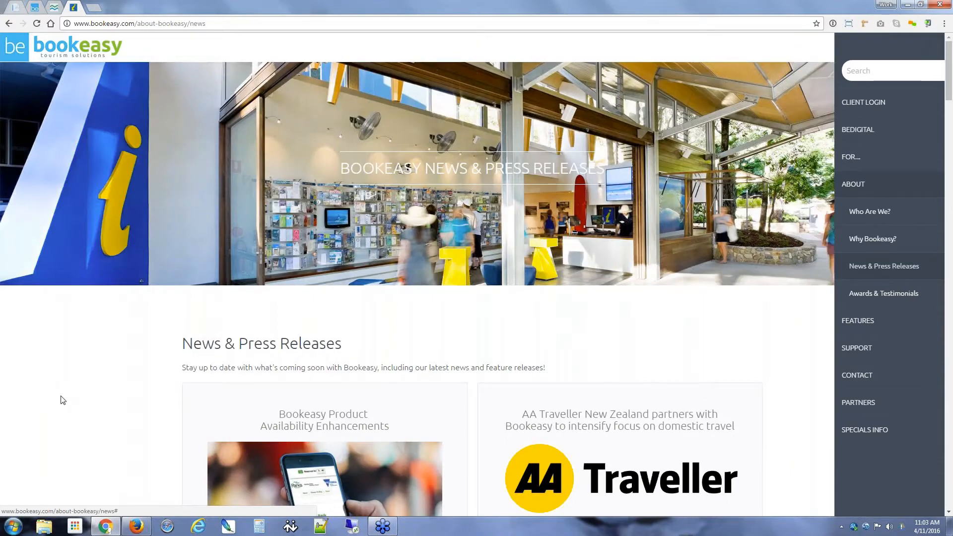
{"action": "scroll", "coordinate": [109, 363], "scroll_direction": "down", "scroll_amount": 1}
{"action": "scroll", "coordinate": [312, 239], "scroll_direction": "down", "scroll_amount": 3}
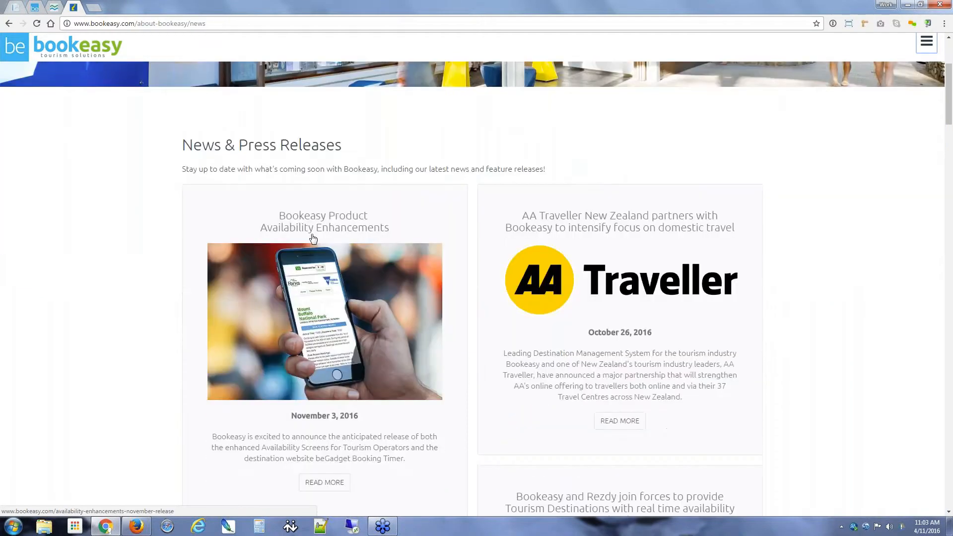
{"action": "scroll", "coordinate": [313, 239], "scroll_direction": "down", "scroll_amount": 1}
{"action": "left_click", "coordinate": [322, 273]}
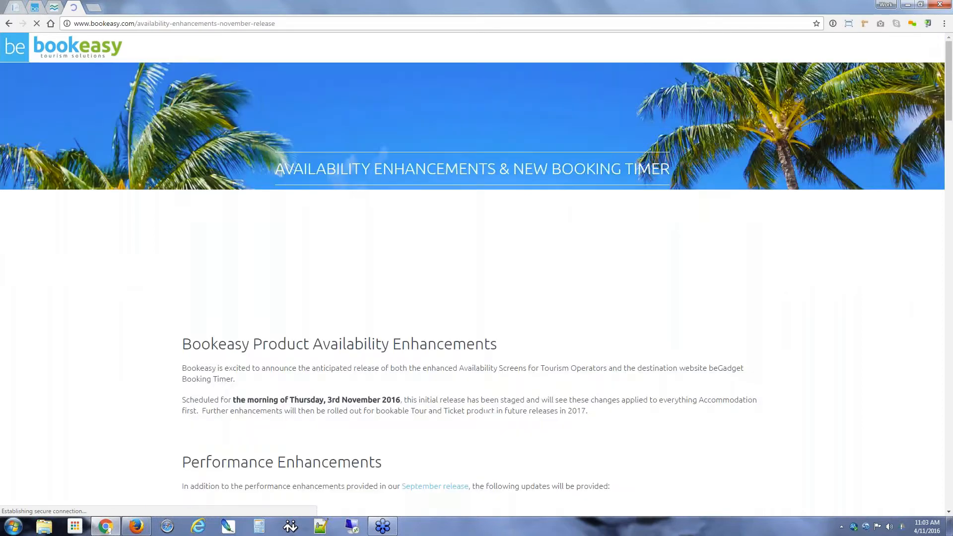
Step: Read the availability enhancements article, glance at the parkstay.vic.gov.au site, and return to it
{"action": "scroll", "coordinate": [85, 346], "scroll_direction": "down", "scroll_amount": 4}
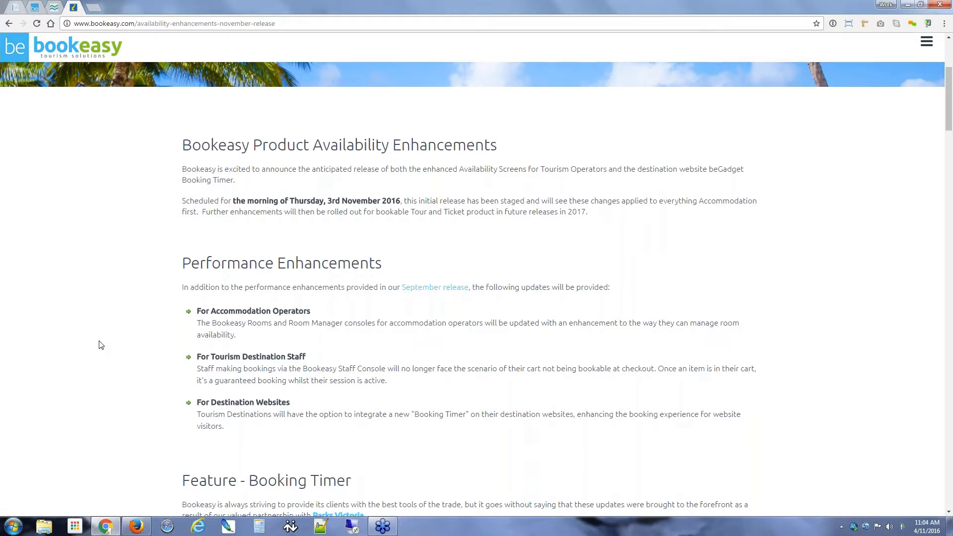
{"action": "scroll", "coordinate": [102, 345], "scroll_direction": "down", "scroll_amount": 4}
{"action": "scroll", "coordinate": [102, 345], "scroll_direction": "up", "scroll_amount": 3}
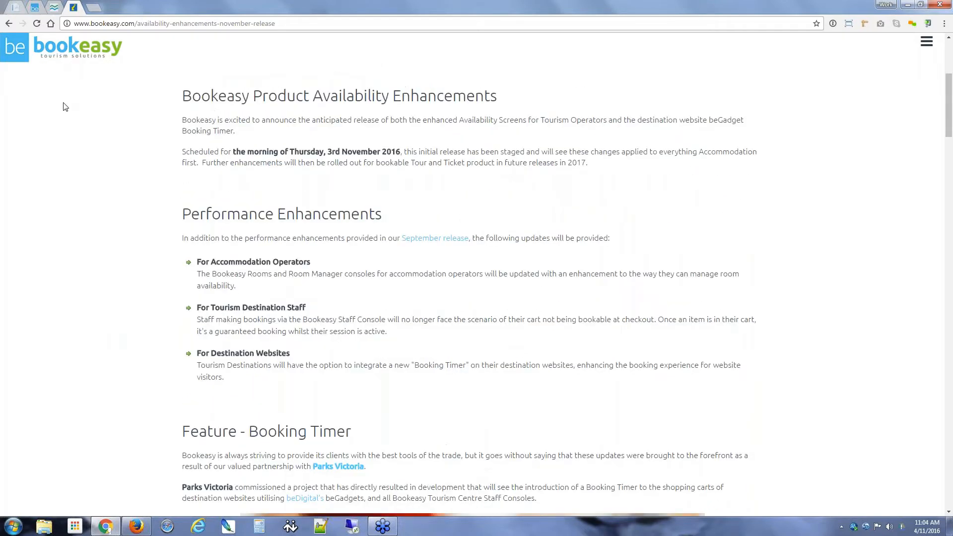
{"action": "left_click", "coordinate": [54, 9]}
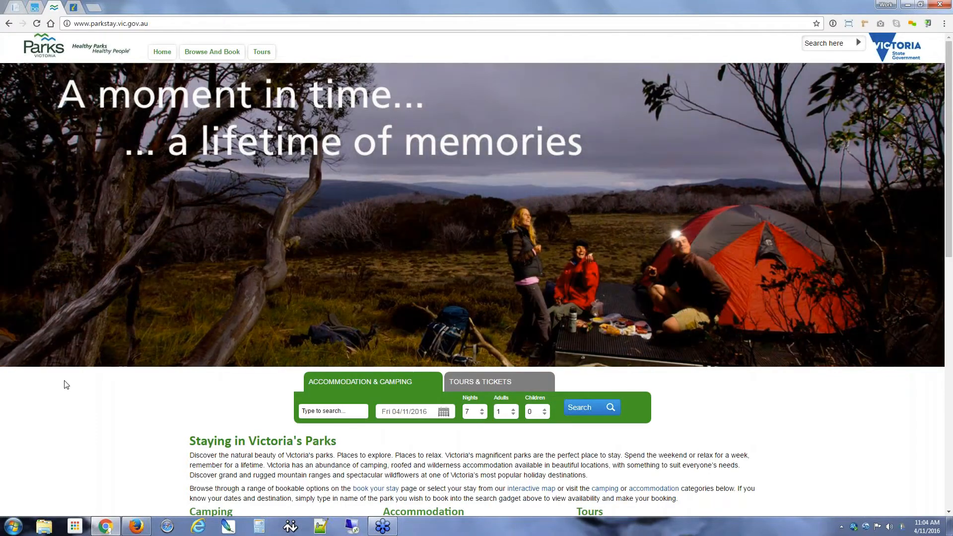
{"action": "left_click", "coordinate": [79, 10]}
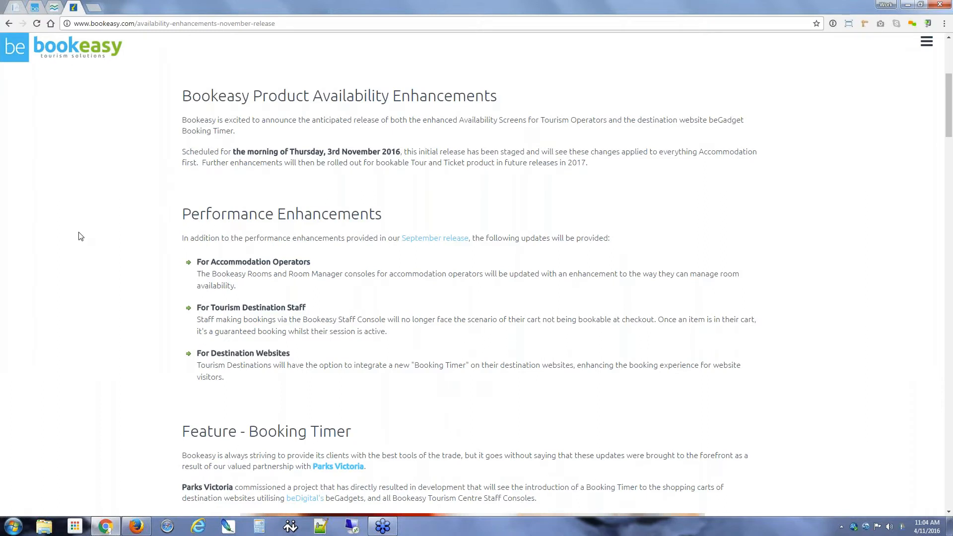
{"action": "scroll", "coordinate": [96, 249], "scroll_direction": "down", "scroll_amount": 1}
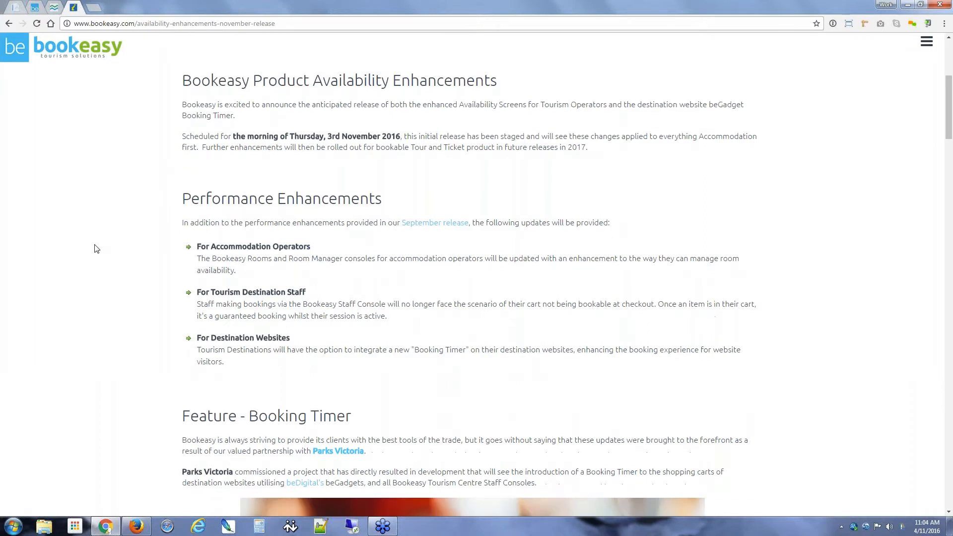
{"action": "scroll", "coordinate": [96, 249], "scroll_direction": "down", "scroll_amount": 5}
{"action": "scroll", "coordinate": [96, 249], "scroll_direction": "down", "scroll_amount": 1}
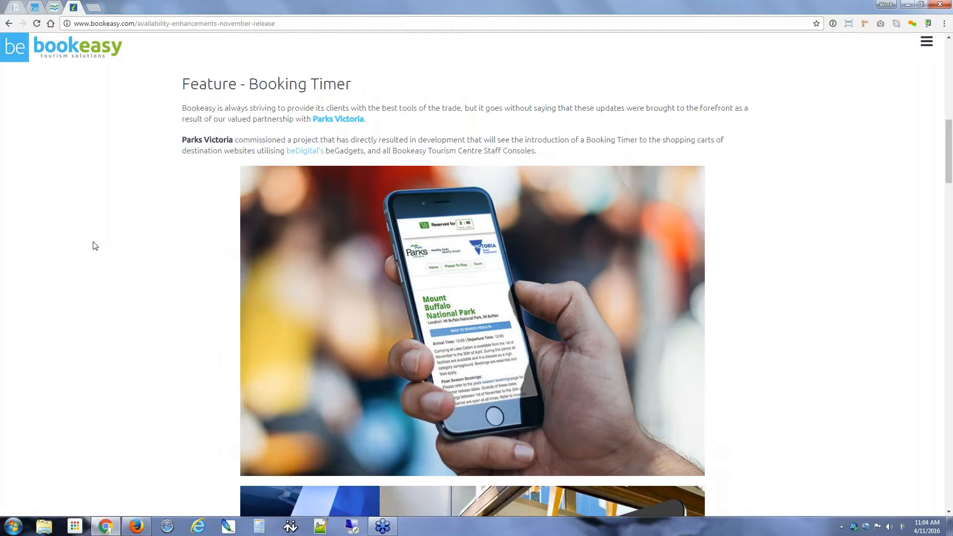
{"action": "scroll", "coordinate": [95, 239], "scroll_direction": "down", "scroll_amount": 1}
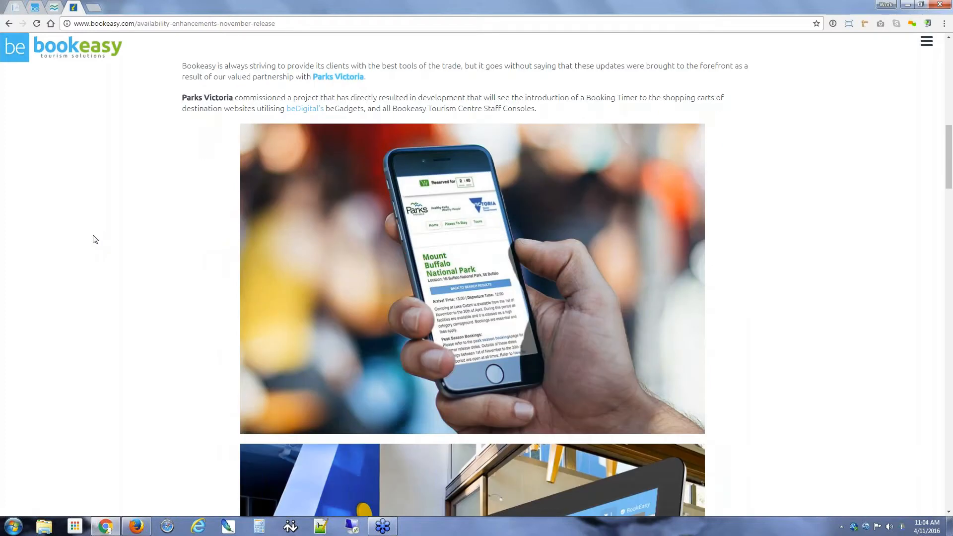
{"action": "scroll", "coordinate": [95, 240], "scroll_direction": "down", "scroll_amount": 10}
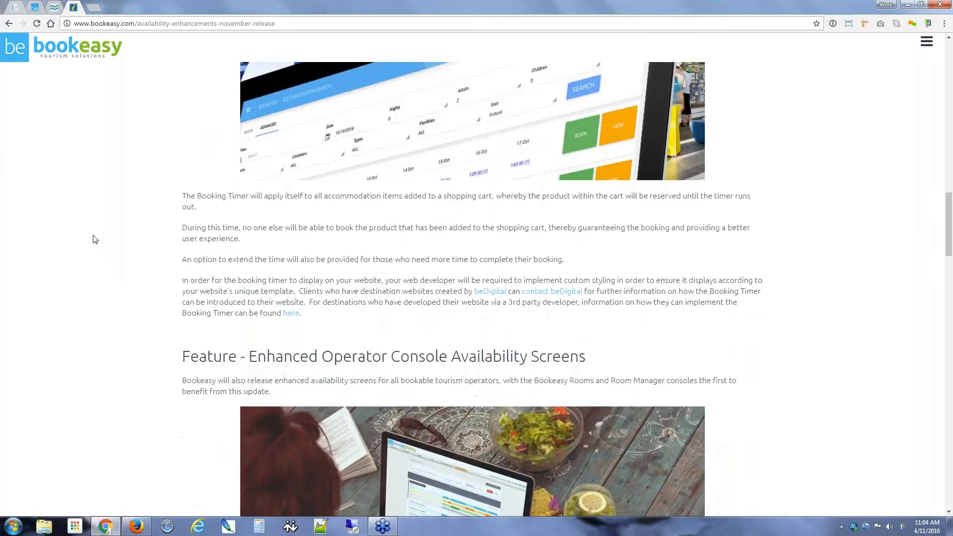
{"action": "scroll", "coordinate": [95, 240], "scroll_direction": "down", "scroll_amount": 6}
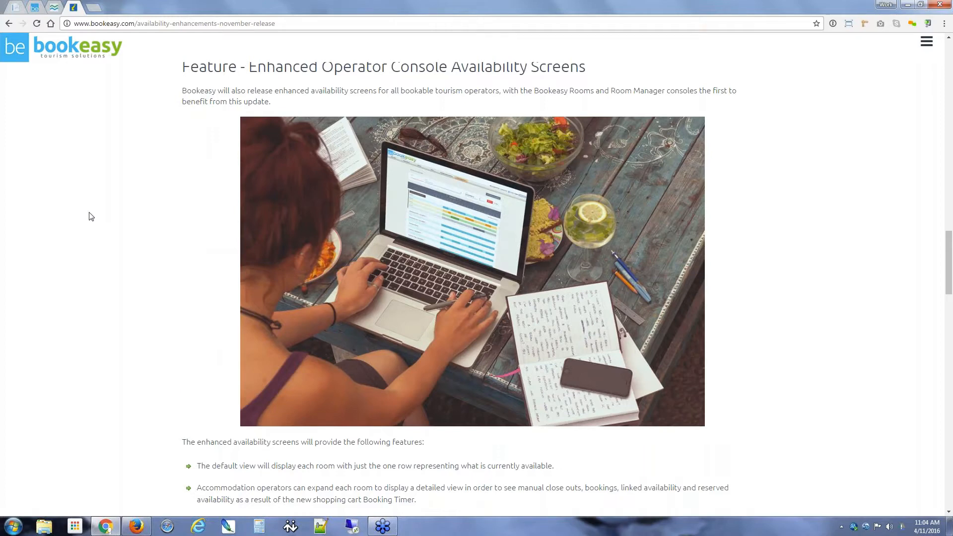
{"action": "scroll", "coordinate": [85, 207], "scroll_direction": "down", "scroll_amount": 1}
{"action": "scroll", "coordinate": [85, 207], "scroll_direction": "down", "scroll_amount": 14}
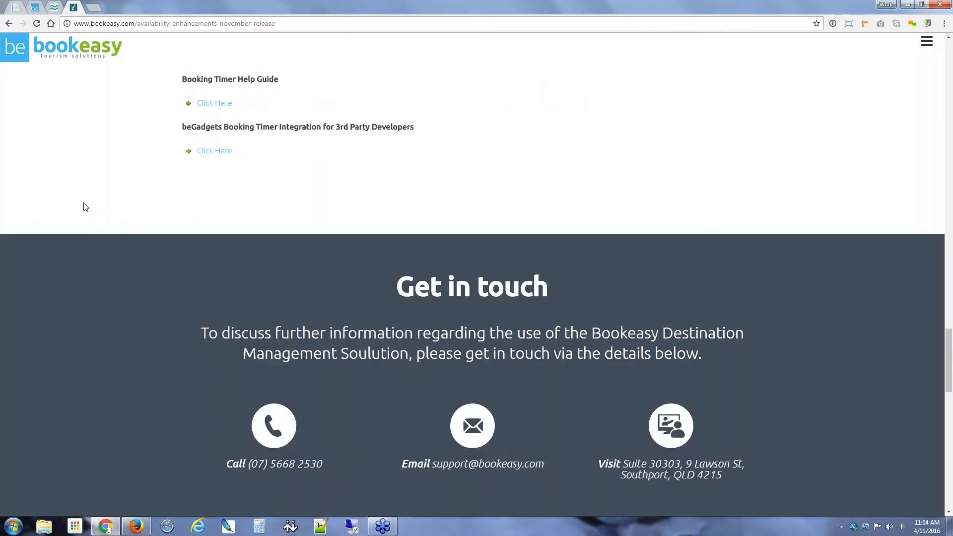
{"action": "scroll", "coordinate": [83, 206], "scroll_direction": "up", "scroll_amount": 5}
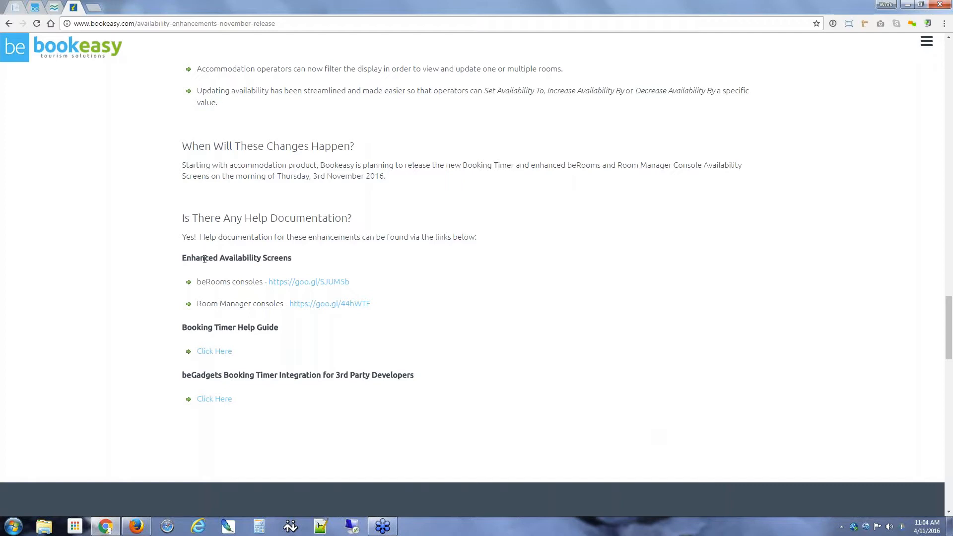
{"action": "left_click_drag", "start_coordinate": [182, 217], "coordinate": [362, 217]}
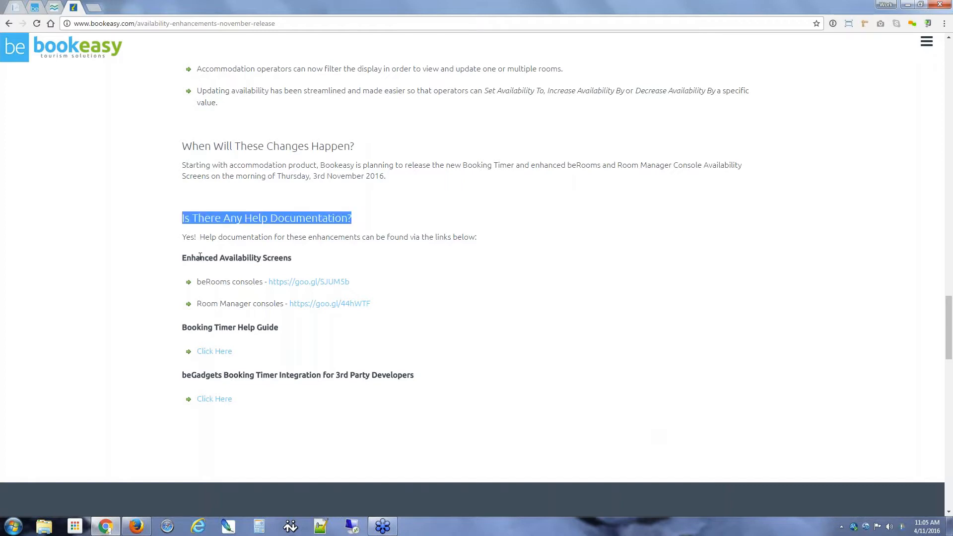
{"action": "left_click_drag", "start_coordinate": [200, 257], "coordinate": [278, 257]}
{"action": "left_click", "coordinate": [282, 255]}
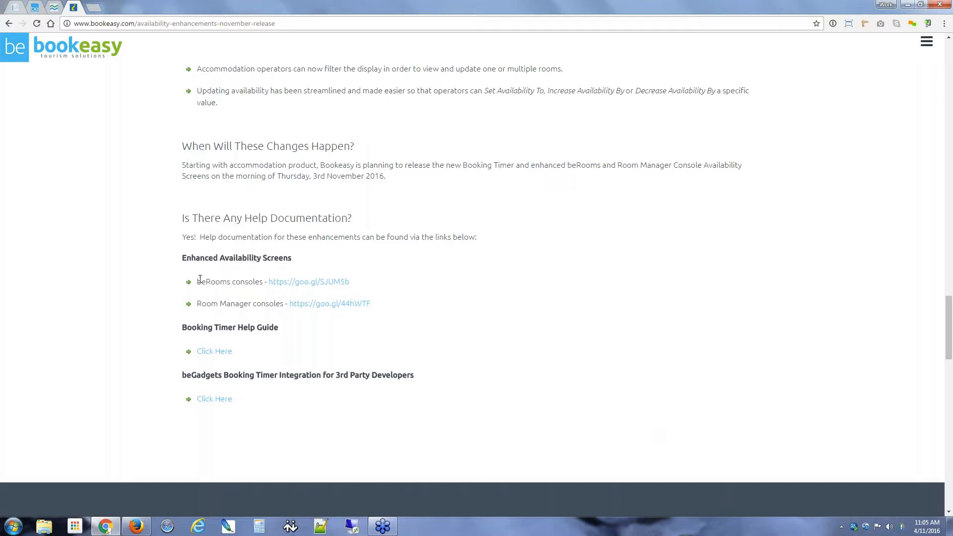
{"action": "left_click_drag", "start_coordinate": [199, 279], "coordinate": [251, 280]}
{"action": "left_click", "coordinate": [251, 279]}
{"action": "left_click_drag", "start_coordinate": [182, 327], "coordinate": [274, 326]}
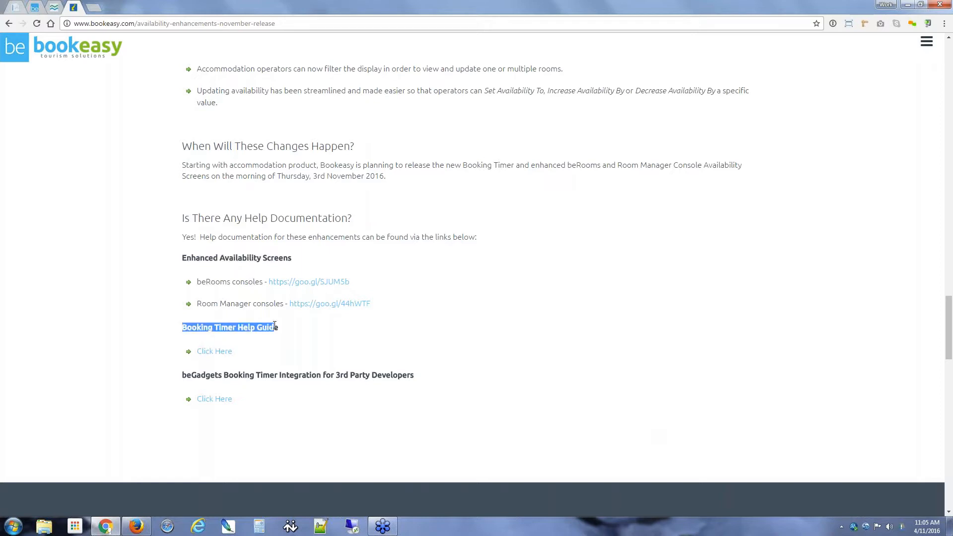
{"action": "left_click", "coordinate": [279, 327]}
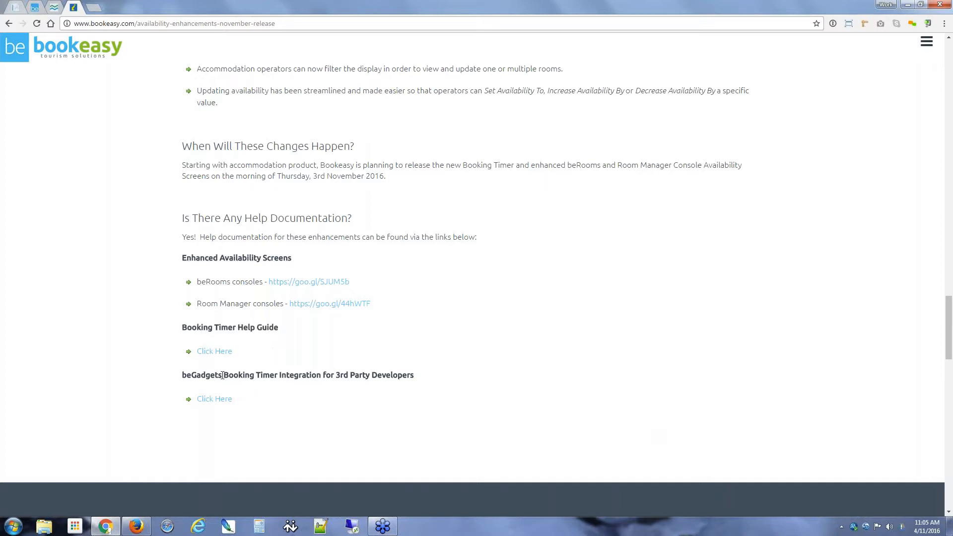
{"action": "left_click_drag", "start_coordinate": [224, 375], "coordinate": [319, 375]}
{"action": "left_click", "coordinate": [319, 375]}
Step: Switch to the Bookeasy member console and look over the Reservations and Setup menus
{"action": "left_click", "coordinate": [137, 526]}
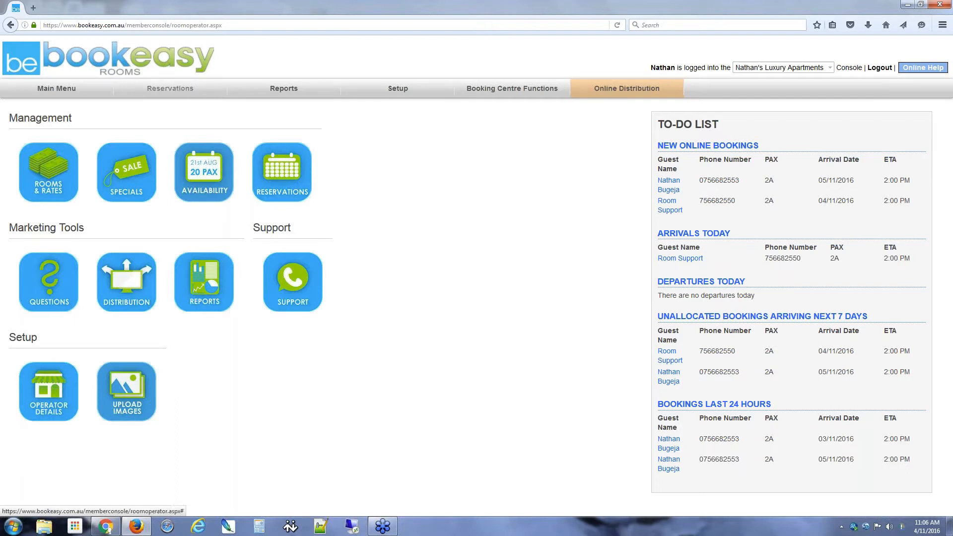
{"action": "mouse_move", "coordinate": [178, 95]}
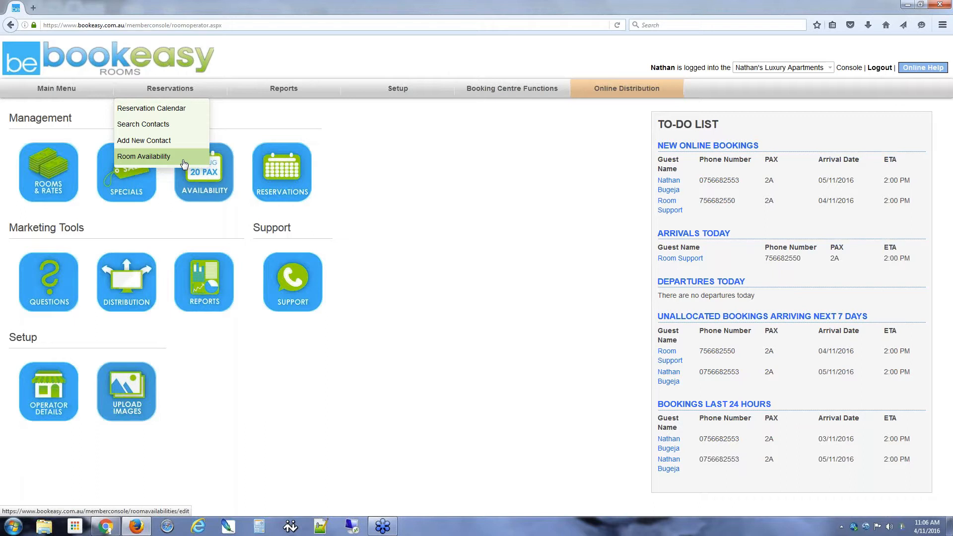
{"action": "mouse_move", "coordinate": [398, 89]}
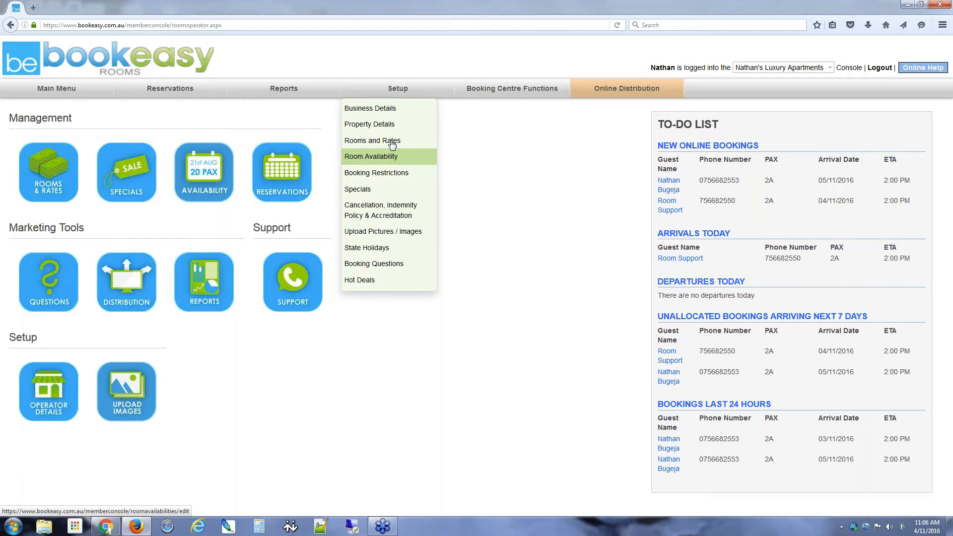
Step: Open Room Availabilities from Management to view November 2016 for the four room types
{"action": "left_click", "coordinate": [212, 180]}
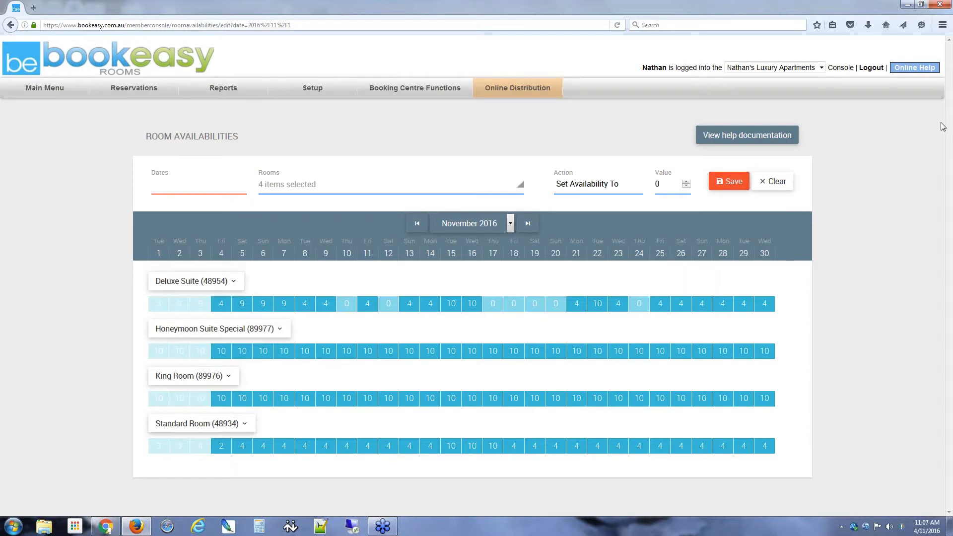
{"action": "left_click", "coordinate": [869, 157]}
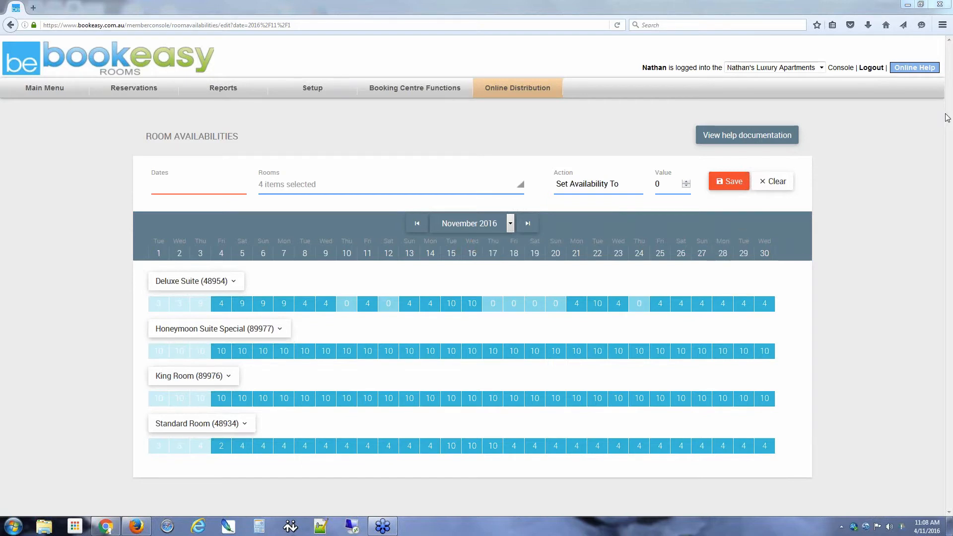
{"action": "left_click", "coordinate": [529, 224]}
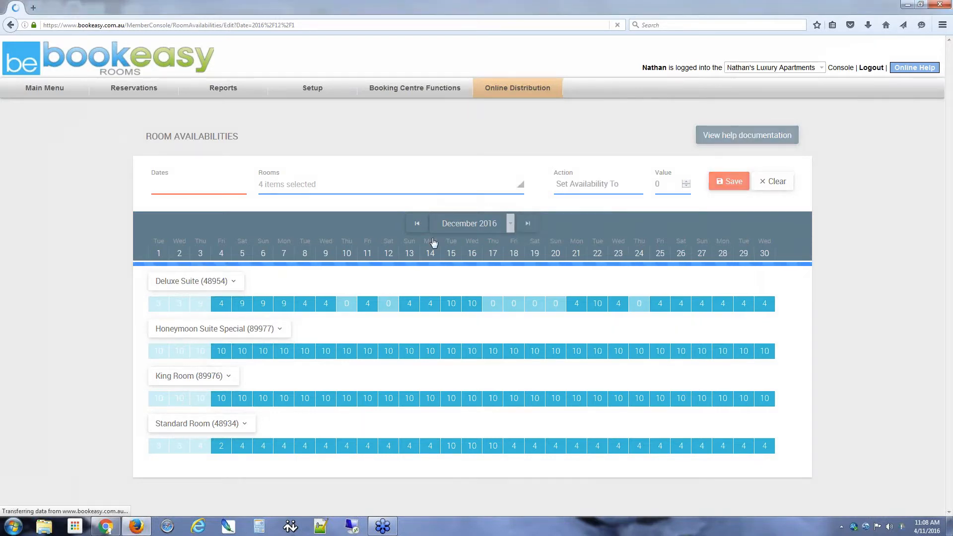
{"action": "left_click", "coordinate": [417, 224]}
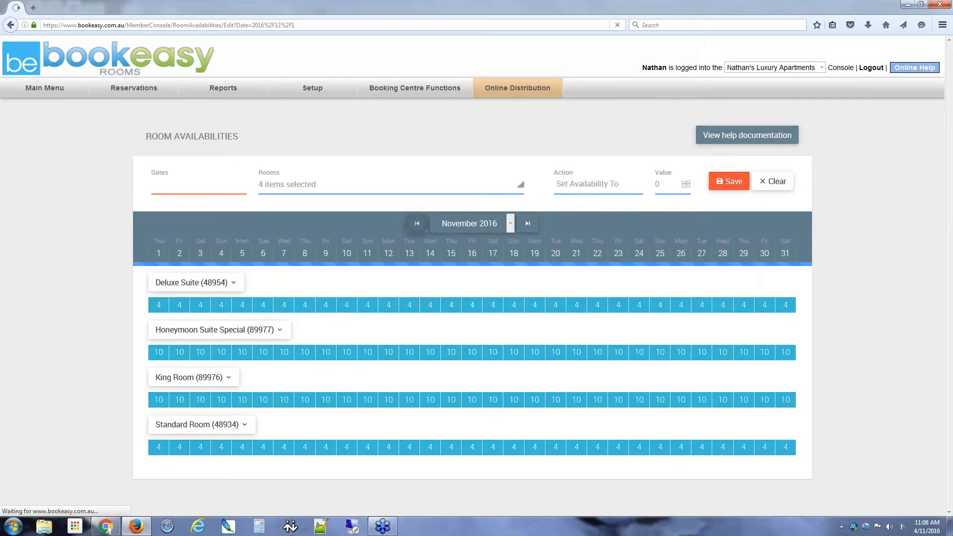
{"action": "left_click", "coordinate": [508, 225]}
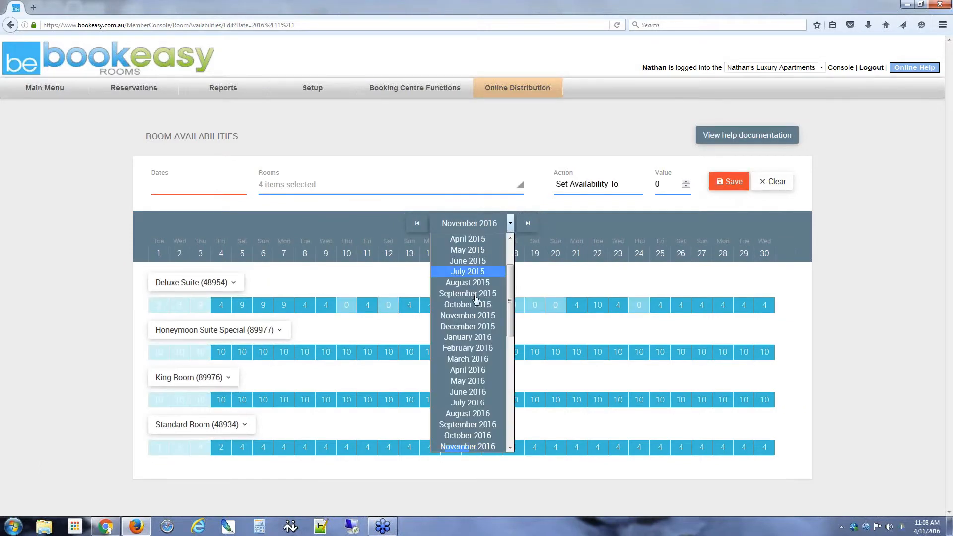
{"action": "left_click", "coordinate": [819, 323]}
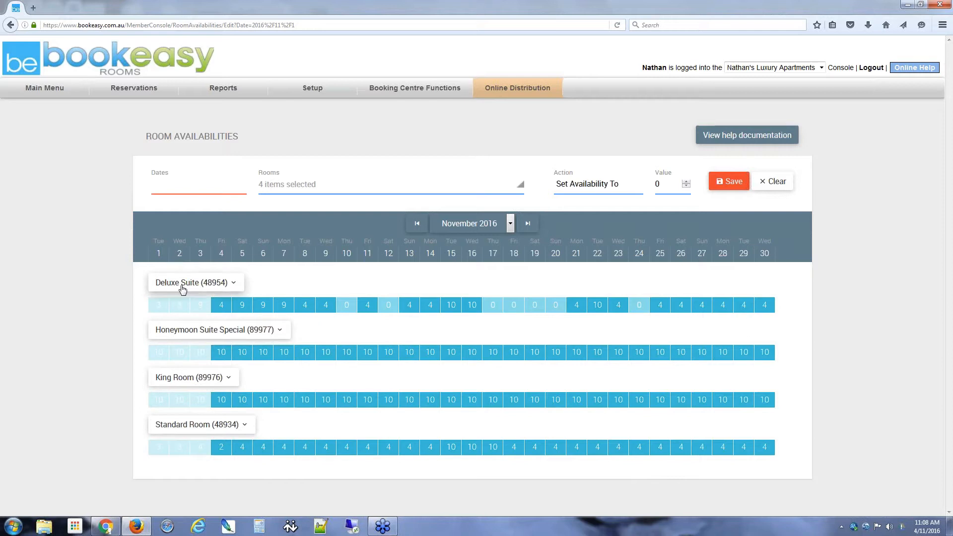
Step: Expand Deluxe Suite (48954) to see its Available, Close Out, Bookings and Reserved rows
{"action": "left_click", "coordinate": [238, 287]}
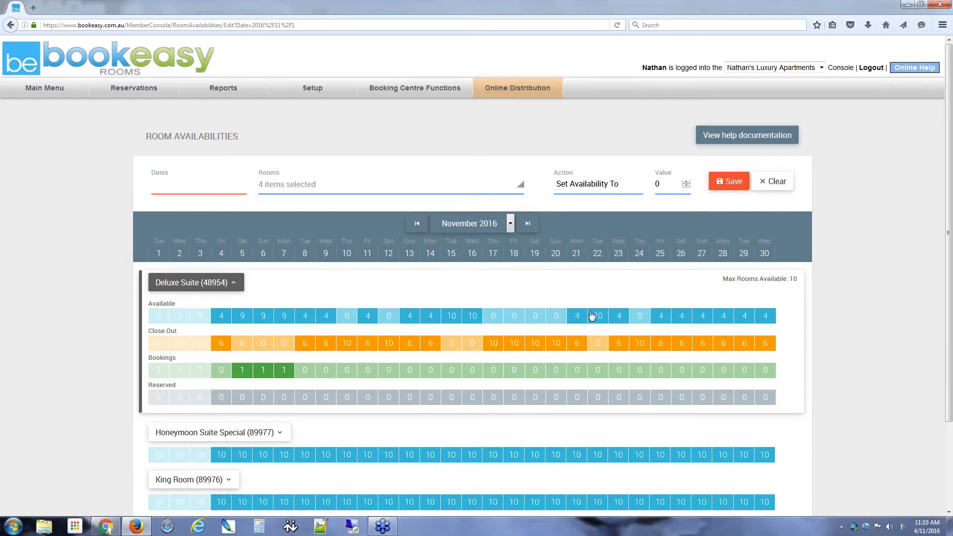
{"action": "left_click", "coordinate": [879, 153]}
Step: Collapse the Deluxe Suite breakdown, try 4 November as the date, then clear it
{"action": "left_click", "coordinate": [233, 283]}
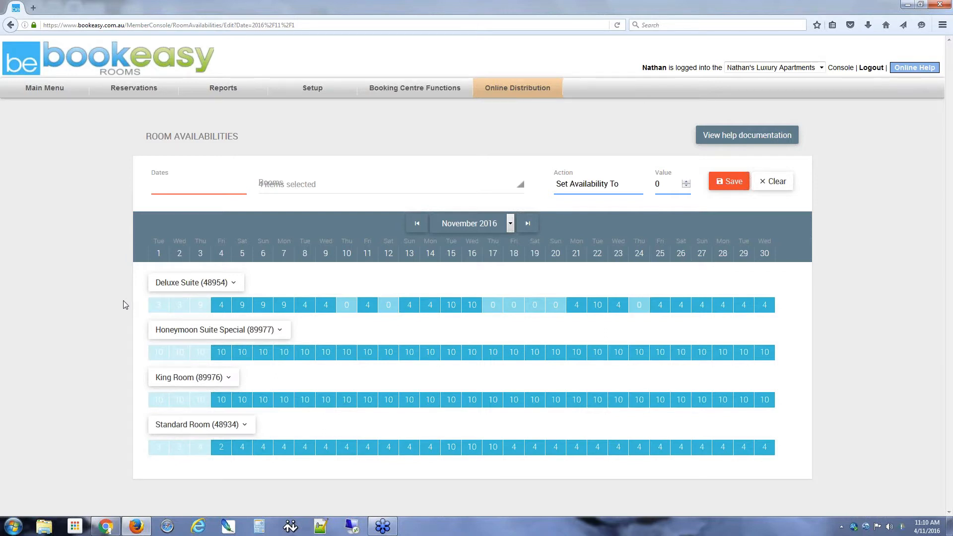
{"action": "left_click", "coordinate": [191, 189]}
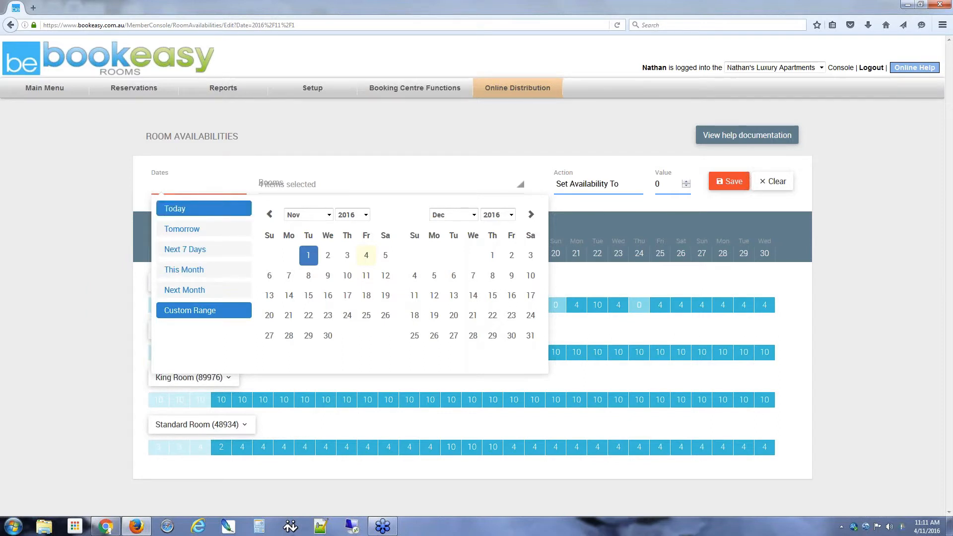
{"action": "left_click", "coordinate": [204, 209]}
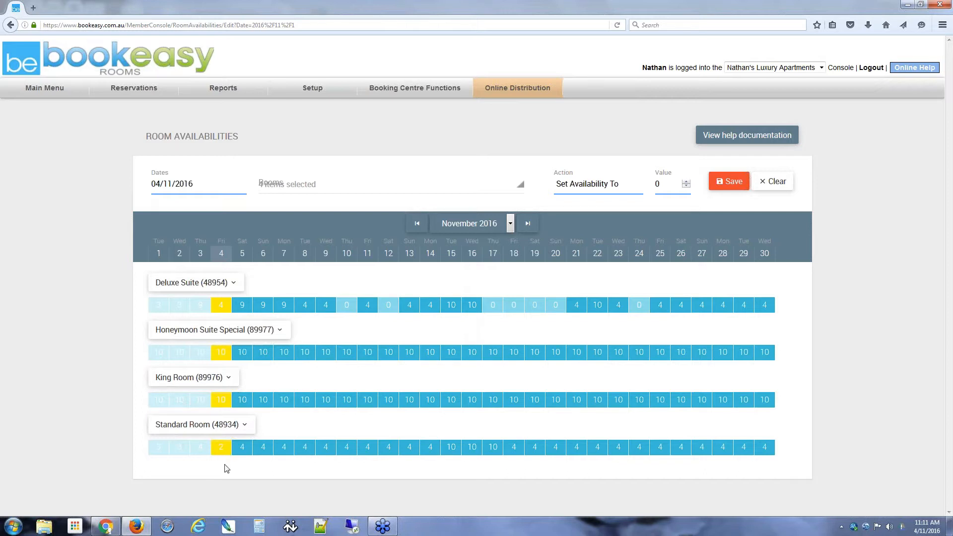
{"action": "left_click", "coordinate": [778, 186]}
{"action": "left_click", "coordinate": [778, 185]}
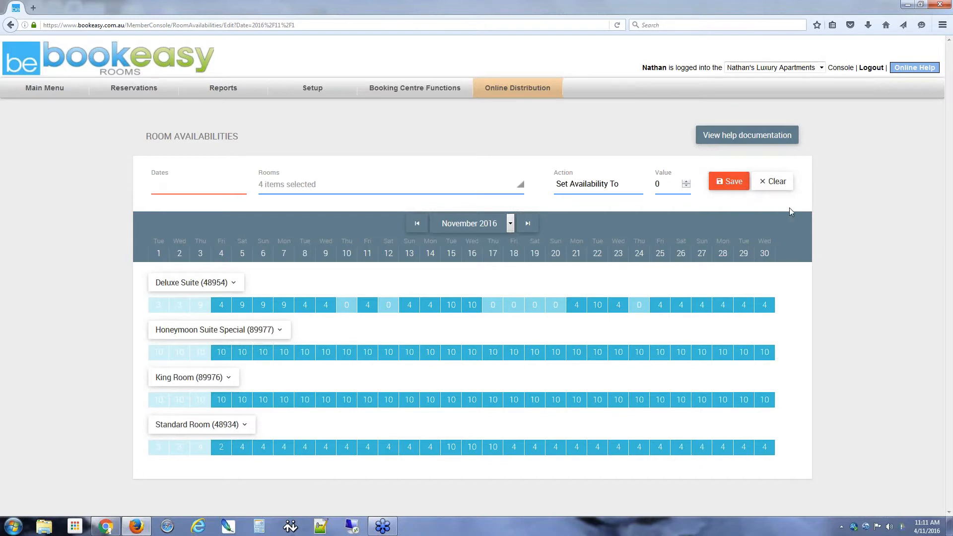
Step: Try the Next 7 Days date range, clear it, and reopen the empty date picker
{"action": "left_click", "coordinate": [218, 188]}
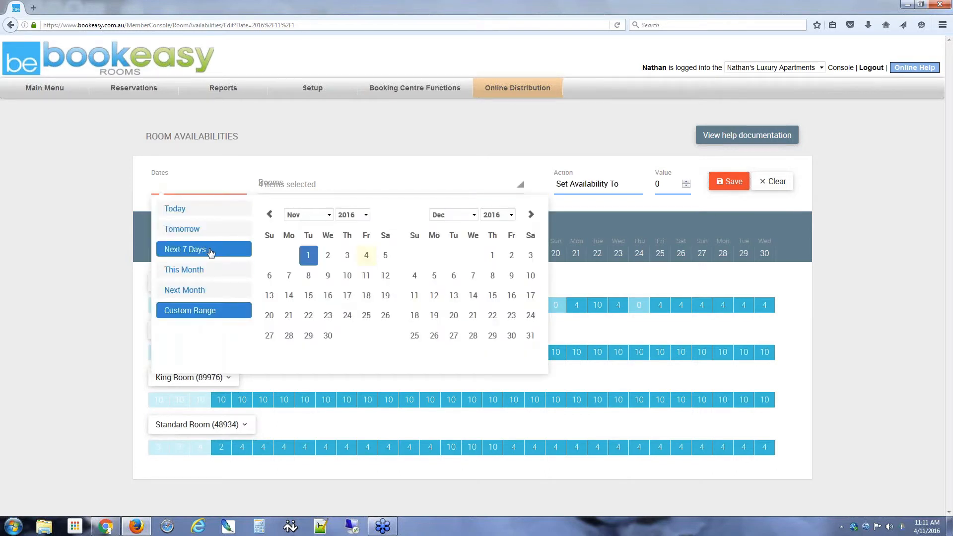
{"action": "left_click", "coordinate": [210, 253]}
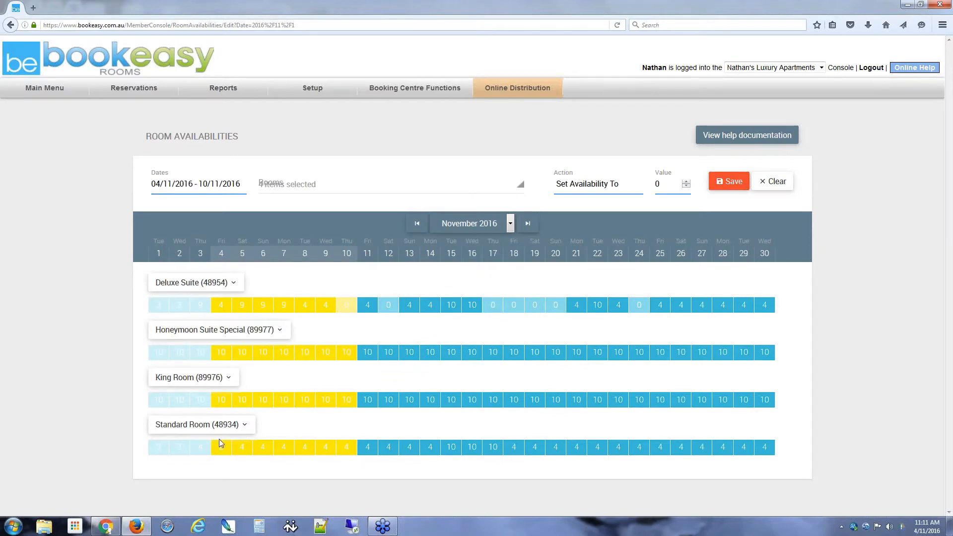
{"action": "left_click", "coordinate": [769, 182]}
{"action": "left_click", "coordinate": [168, 187]}
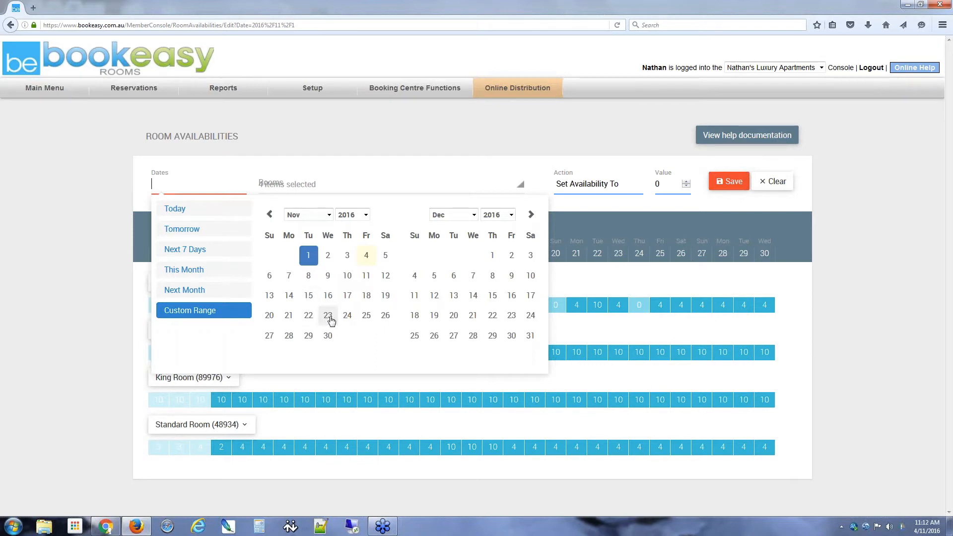
Step: Select and clear a 15–23 November range, browse a month ahead, then close the picker
{"action": "left_click", "coordinate": [309, 299]}
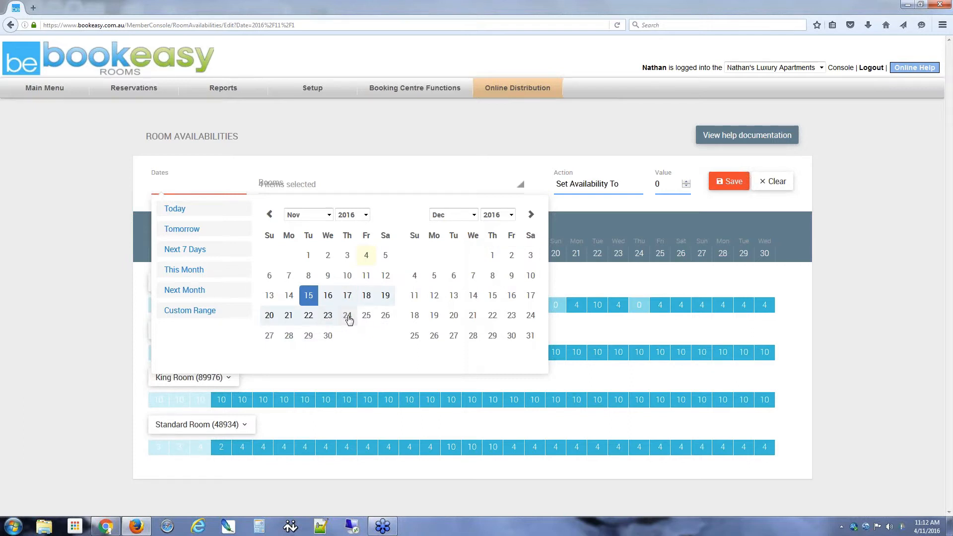
{"action": "left_click", "coordinate": [333, 323]}
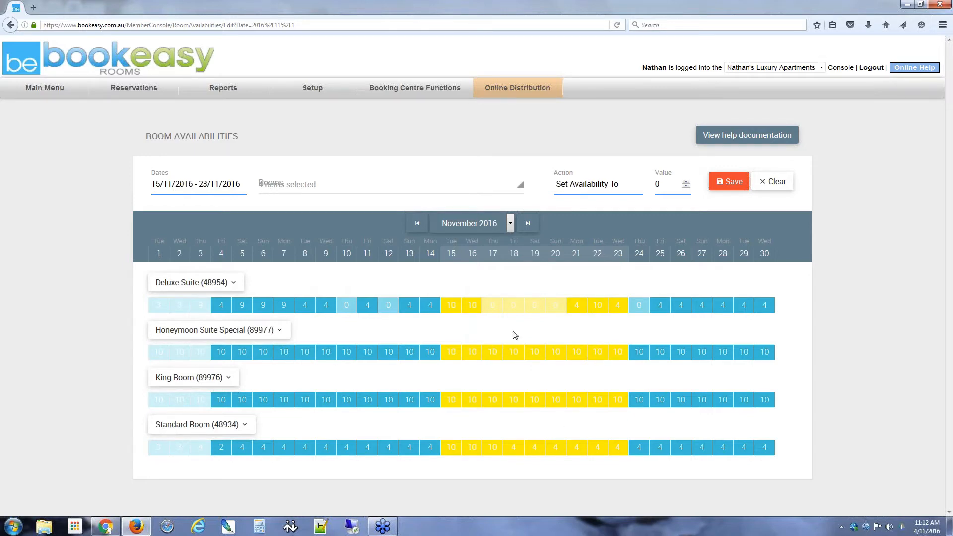
{"action": "left_click", "coordinate": [776, 183]}
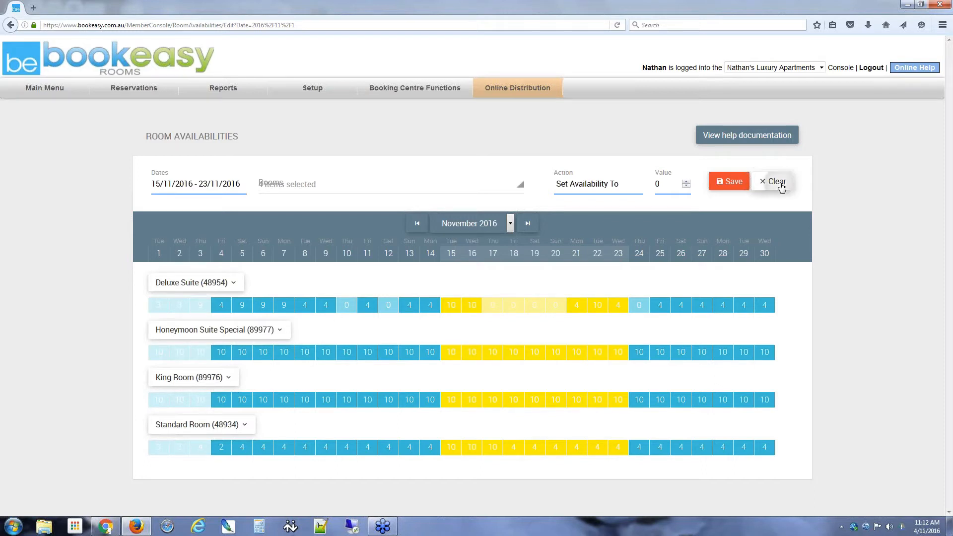
{"action": "left_click", "coordinate": [188, 189]}
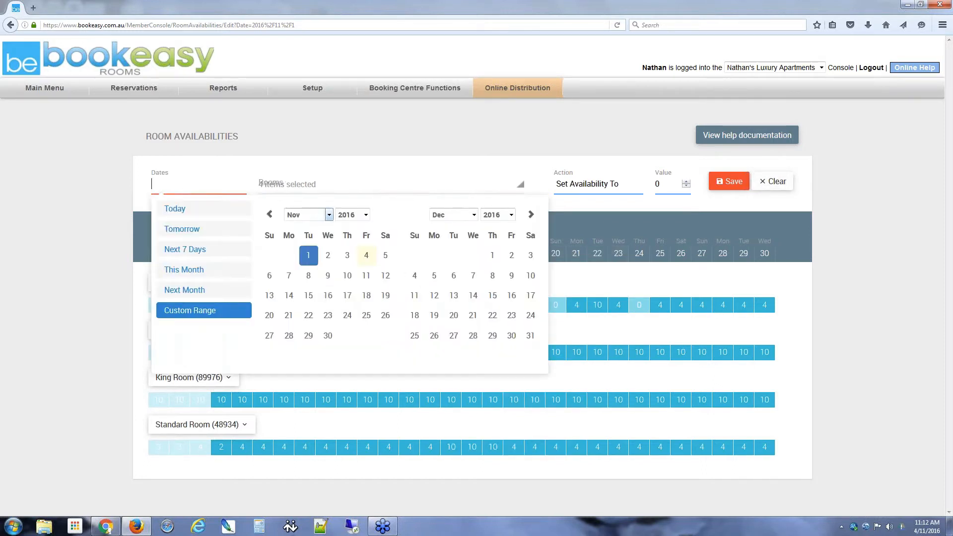
{"action": "left_click", "coordinate": [531, 214]}
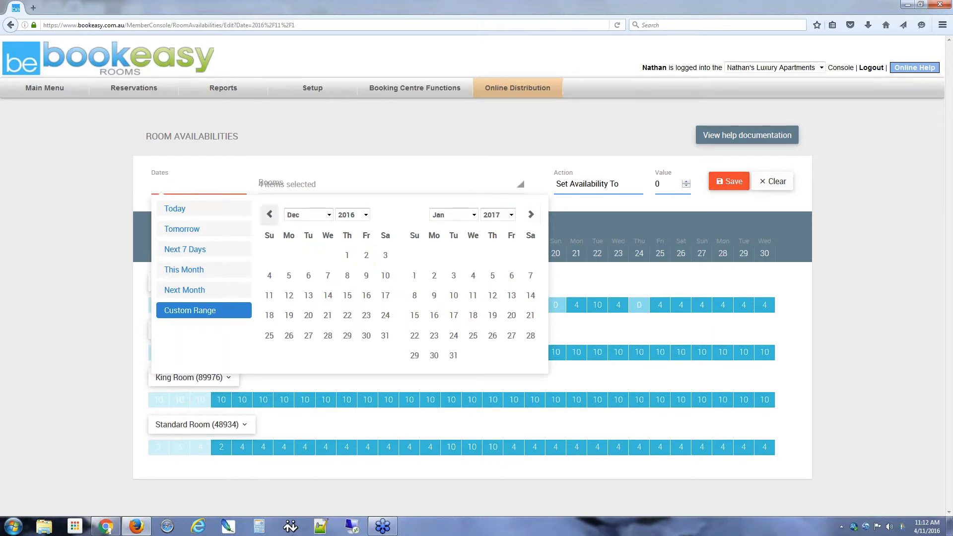
{"action": "left_click", "coordinate": [270, 214]}
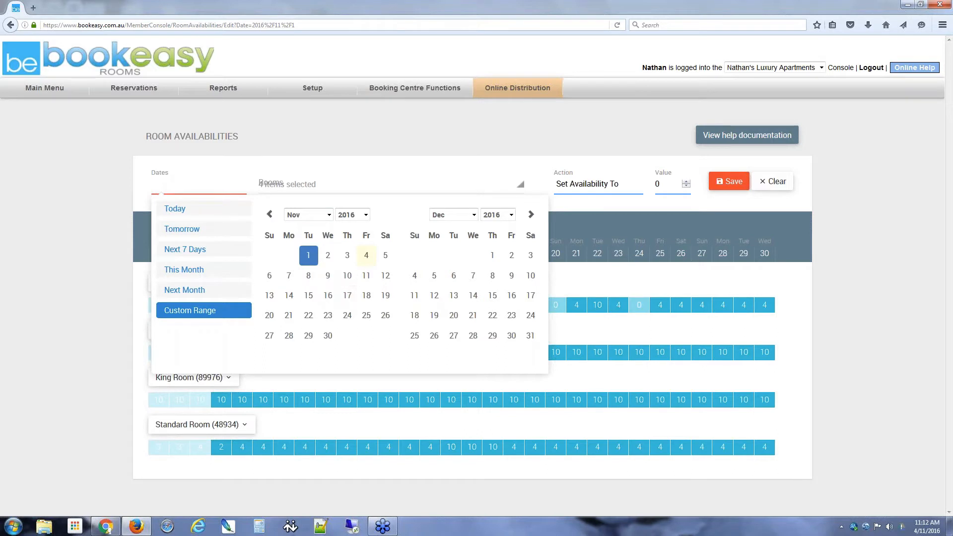
{"action": "left_click", "coordinate": [68, 323]}
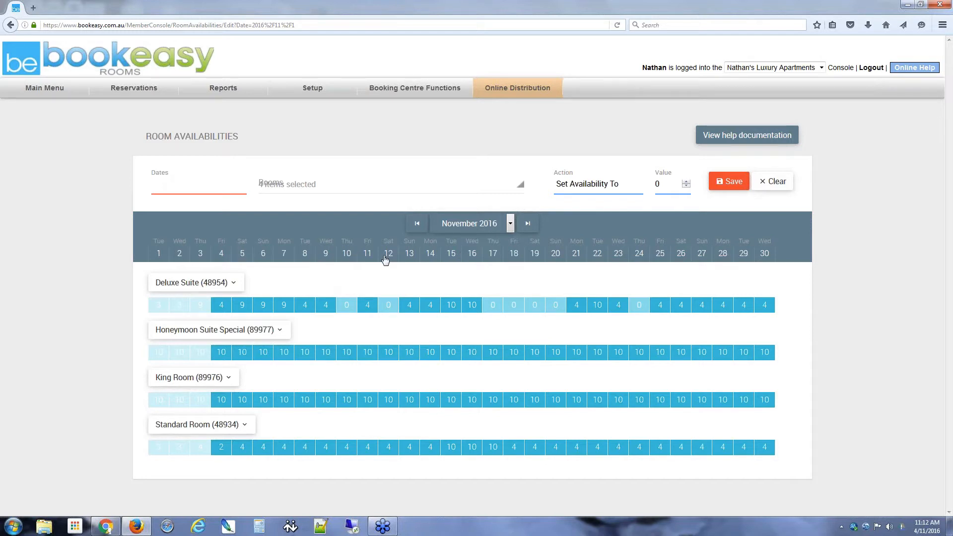
{"action": "left_click", "coordinate": [598, 254]}
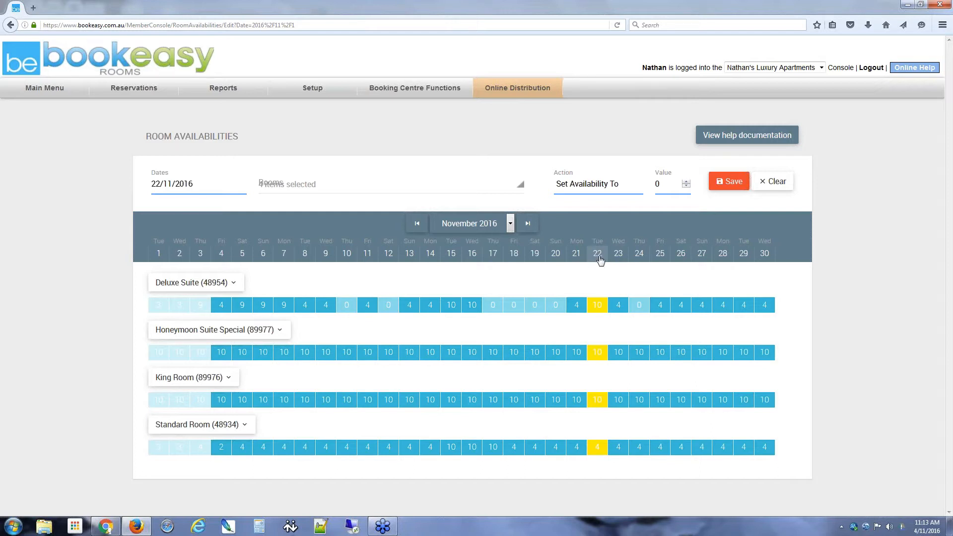
{"action": "left_click", "coordinate": [660, 254]}
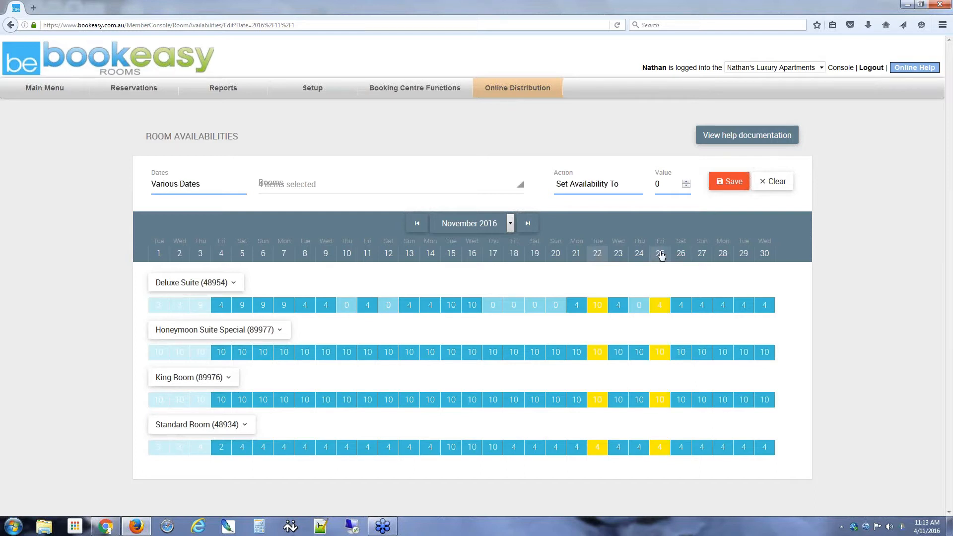
{"action": "left_click", "coordinate": [431, 254]}
{"action": "left_click", "coordinate": [326, 255]}
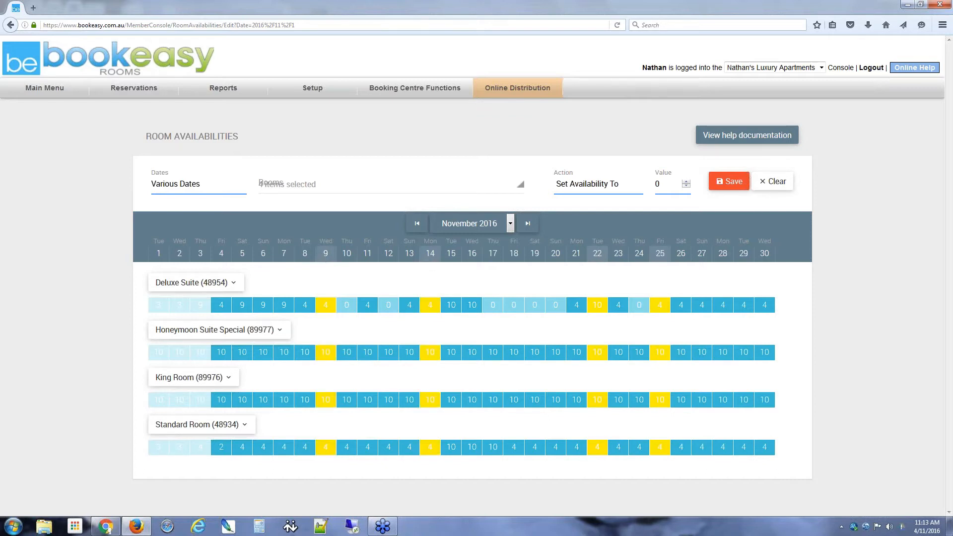
{"action": "left_click", "coordinate": [262, 255]}
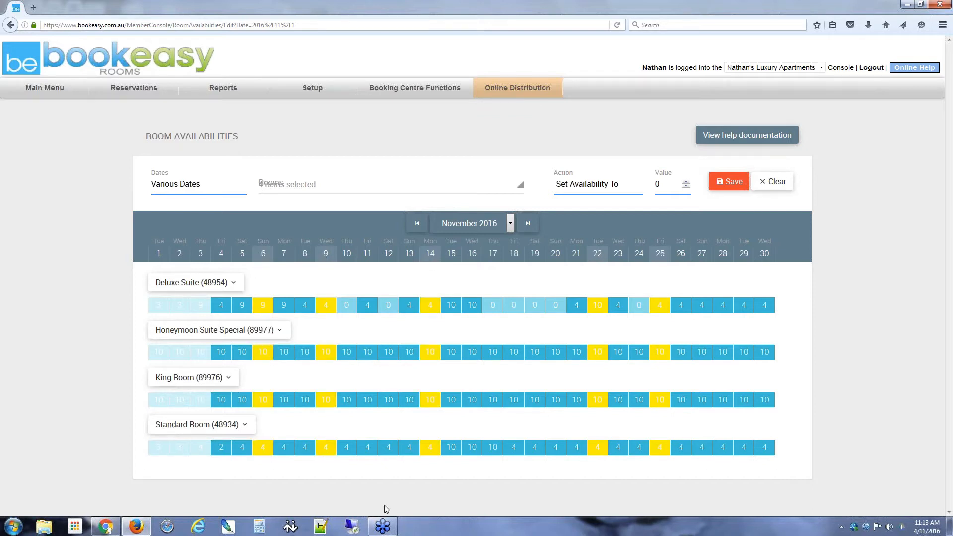
{"action": "left_click", "coordinate": [773, 183]}
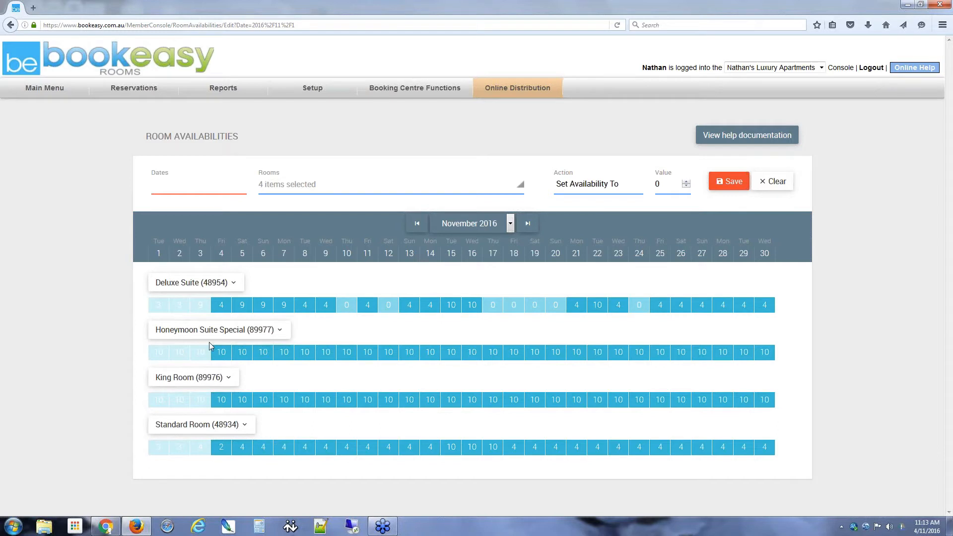
{"action": "left_click", "coordinate": [263, 305]}
{"action": "left_click", "coordinate": [326, 352]}
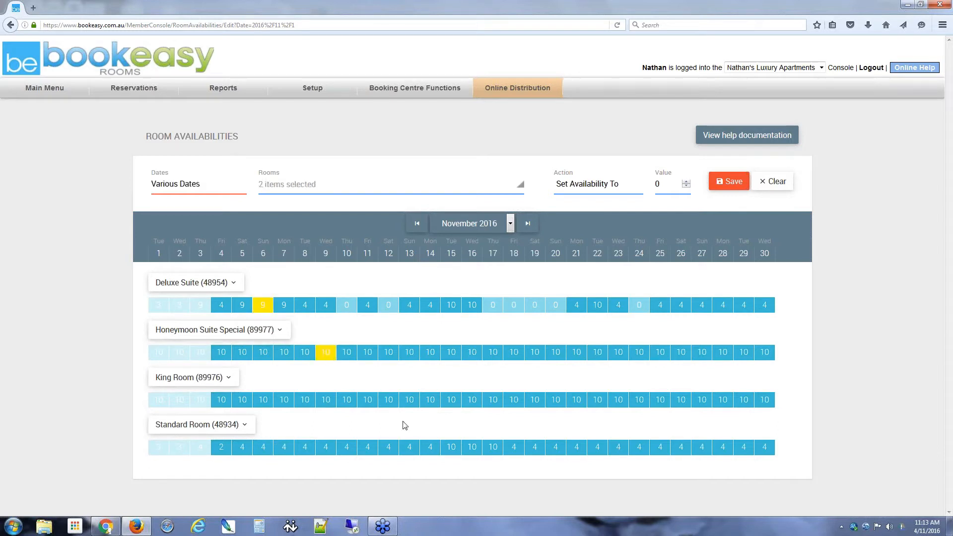
{"action": "left_click", "coordinate": [430, 399]}
{"action": "left_click", "coordinate": [263, 400]}
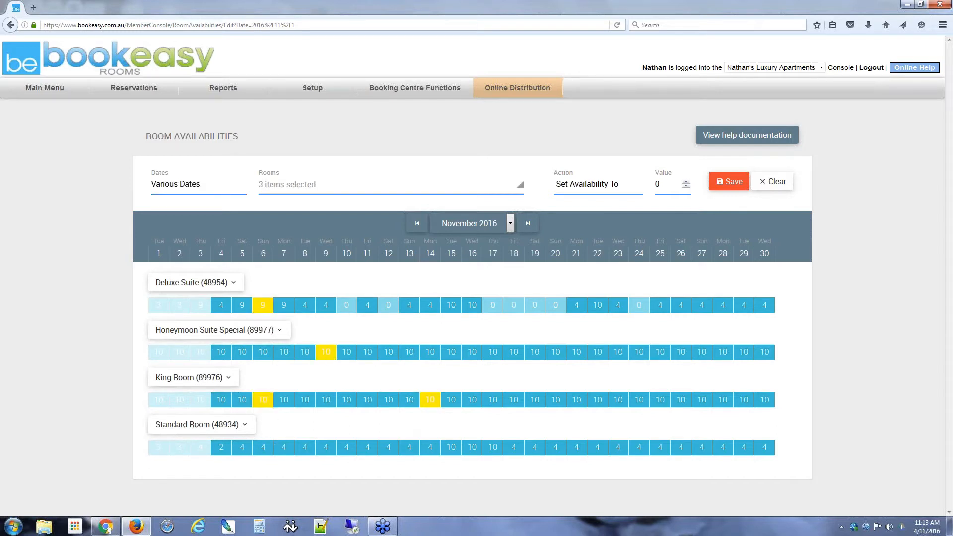
{"action": "left_click", "coordinate": [602, 305]}
{"action": "left_click", "coordinate": [582, 451]}
{"action": "left_click", "coordinate": [322, 450]}
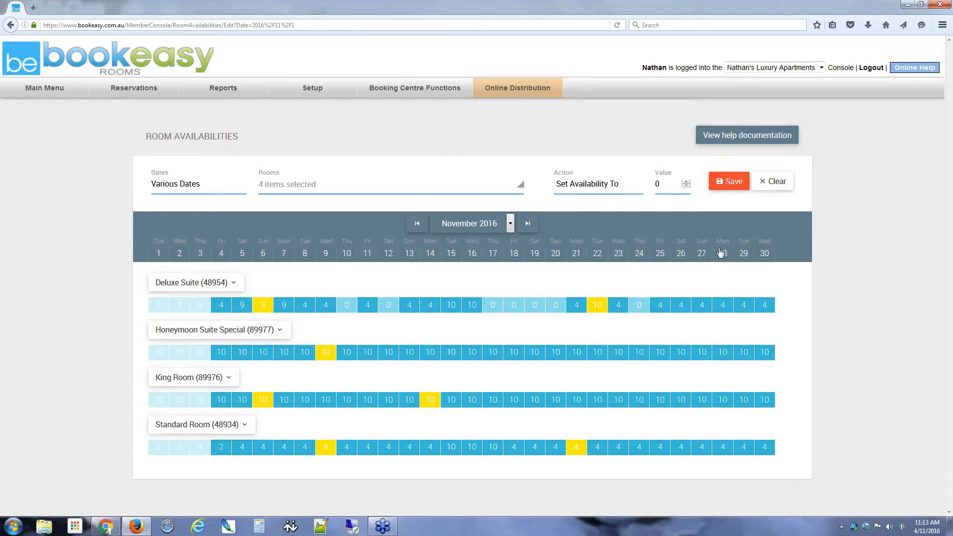
{"action": "left_click", "coordinate": [775, 184]}
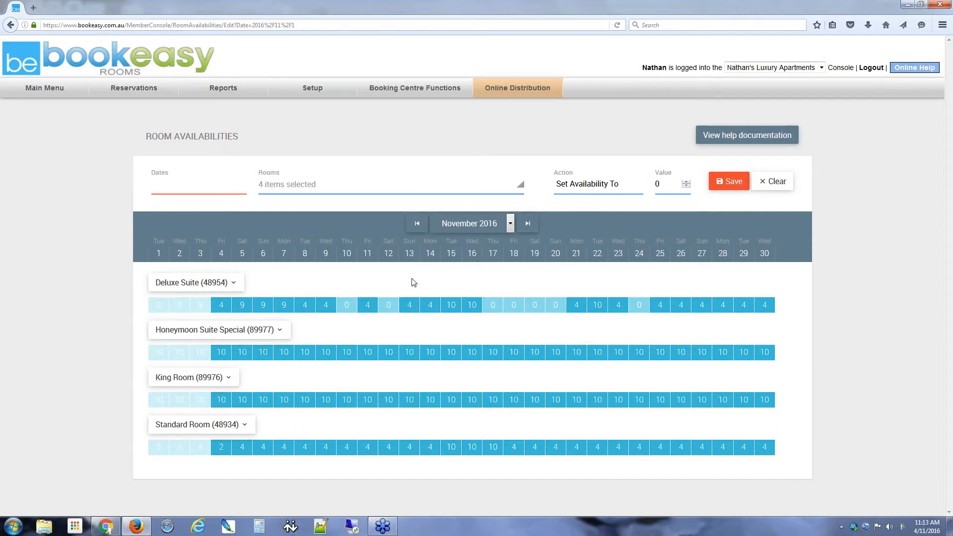
{"action": "left_click_drag", "start_coordinate": [410, 298], "coordinate": [519, 389]}
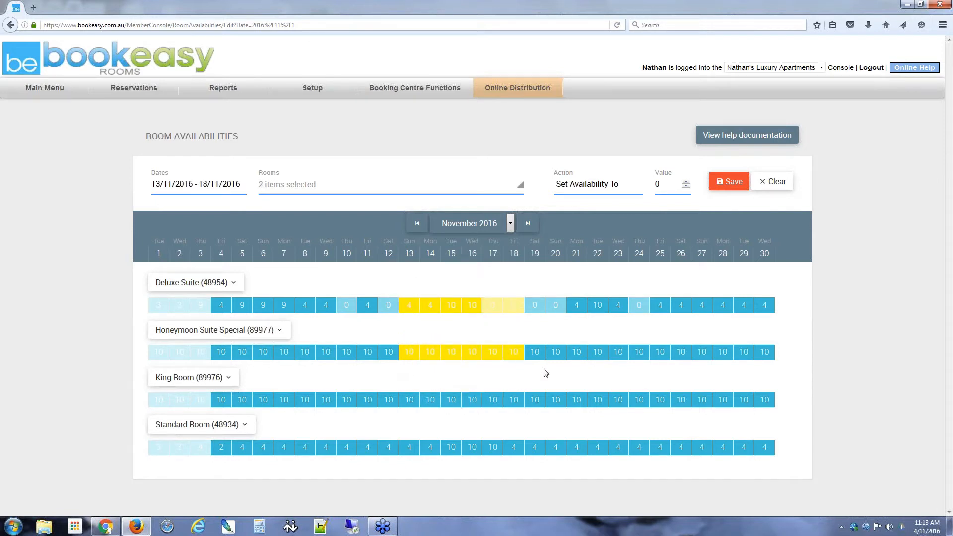
{"action": "left_click_drag", "start_coordinate": [620, 281], "coordinate": [695, 376]}
{"action": "left_click_drag", "start_coordinate": [346, 380], "coordinate": [394, 472]}
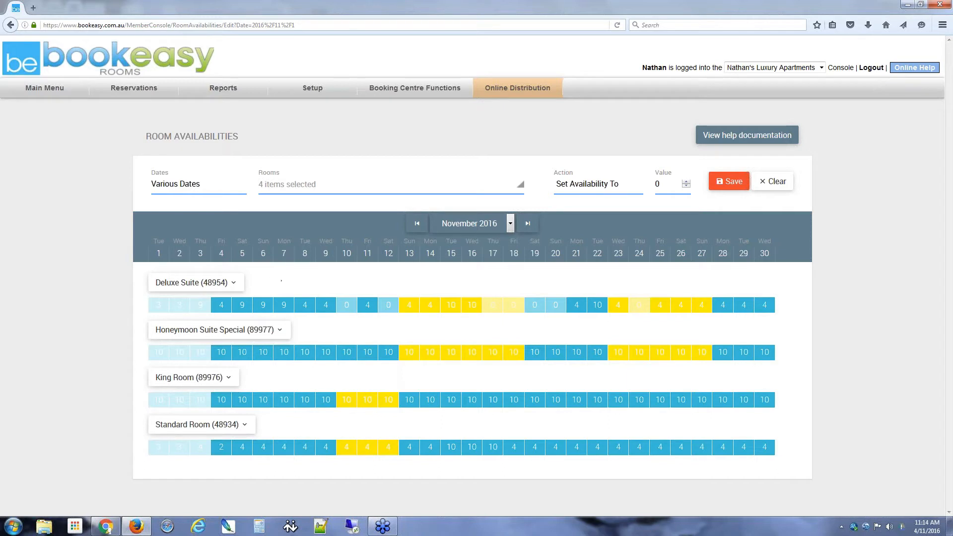
{"action": "left_click_drag", "start_coordinate": [281, 281], "coordinate": [313, 370]}
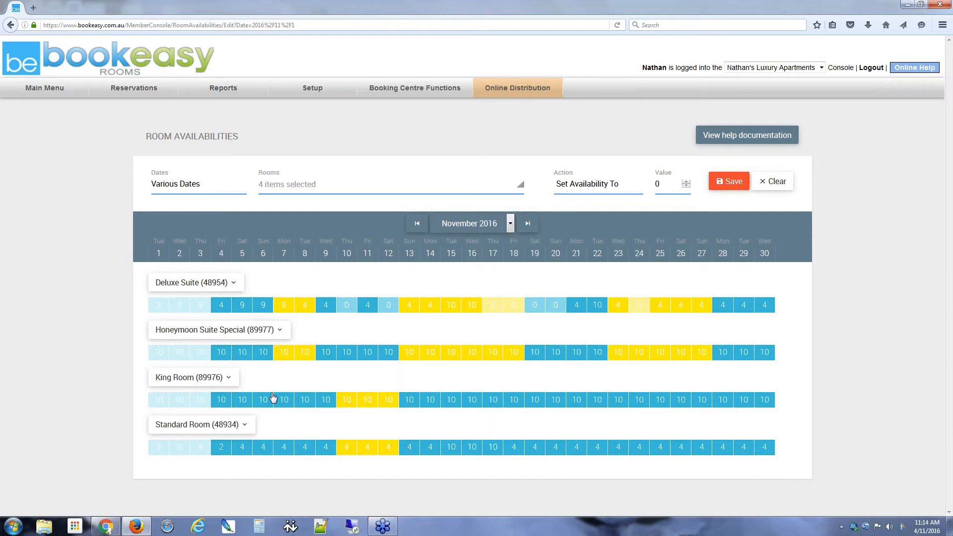
{"action": "left_click", "coordinate": [774, 181]}
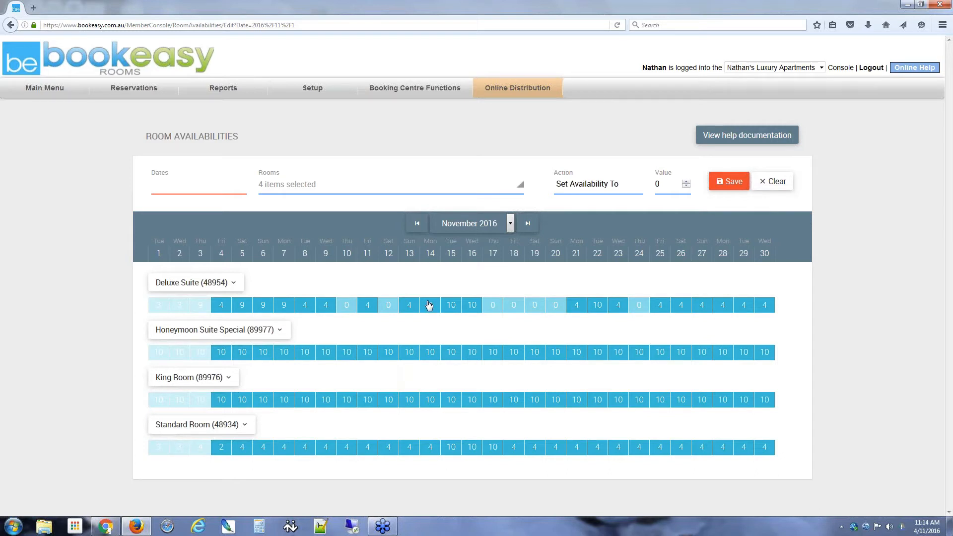
Step: Show the Rooms dropdown with all four room types ticked
{"action": "left_click", "coordinate": [343, 188]}
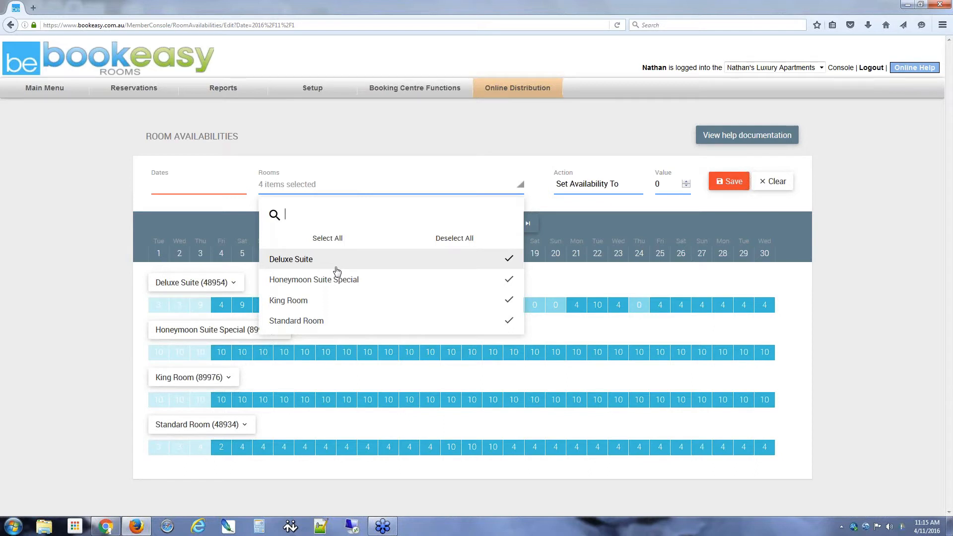
Step: Try limiting the rooms to King Room and Honeymoon Suite Special, then restore all four
{"action": "left_click", "coordinate": [457, 239]}
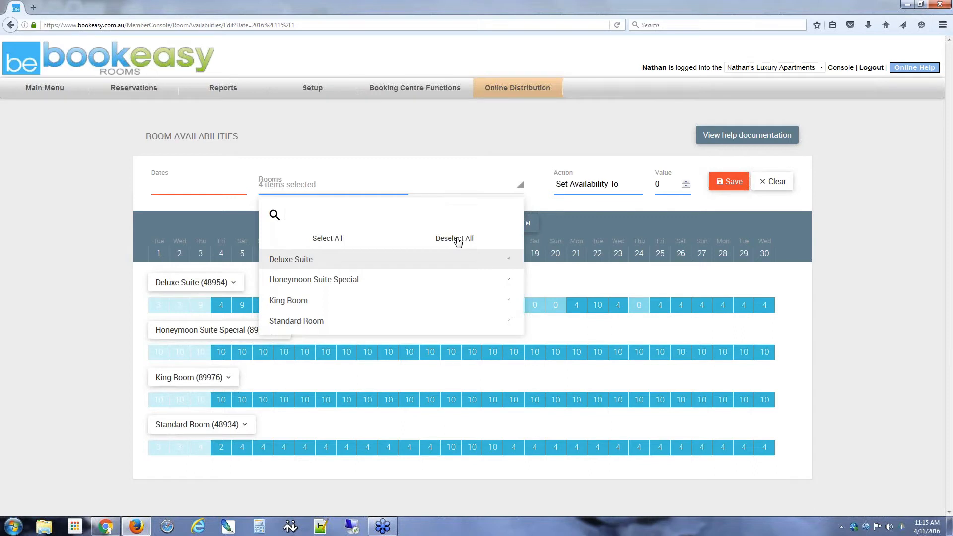
{"action": "left_click", "coordinate": [370, 301]}
{"action": "left_click", "coordinate": [393, 283]}
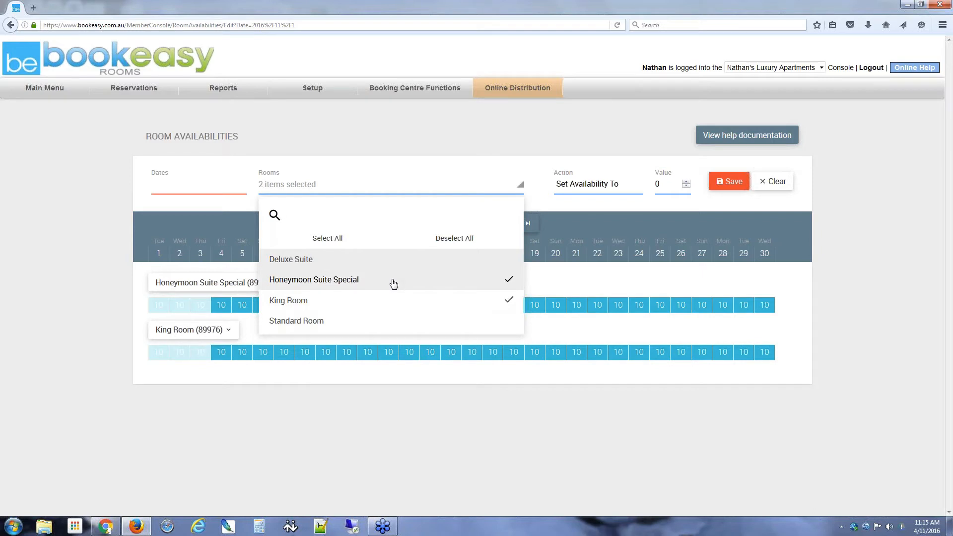
{"action": "left_click", "coordinate": [46, 324]}
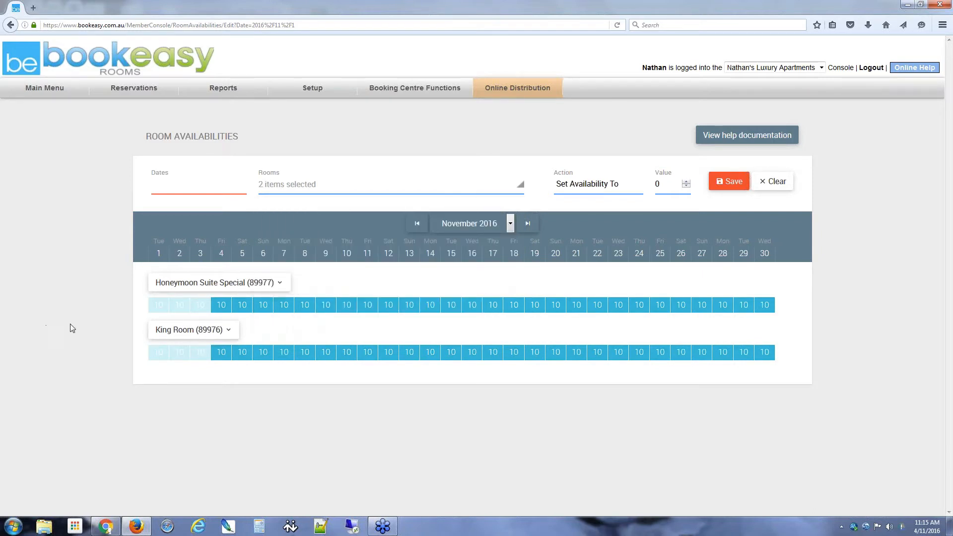
{"action": "left_click", "coordinate": [774, 185]}
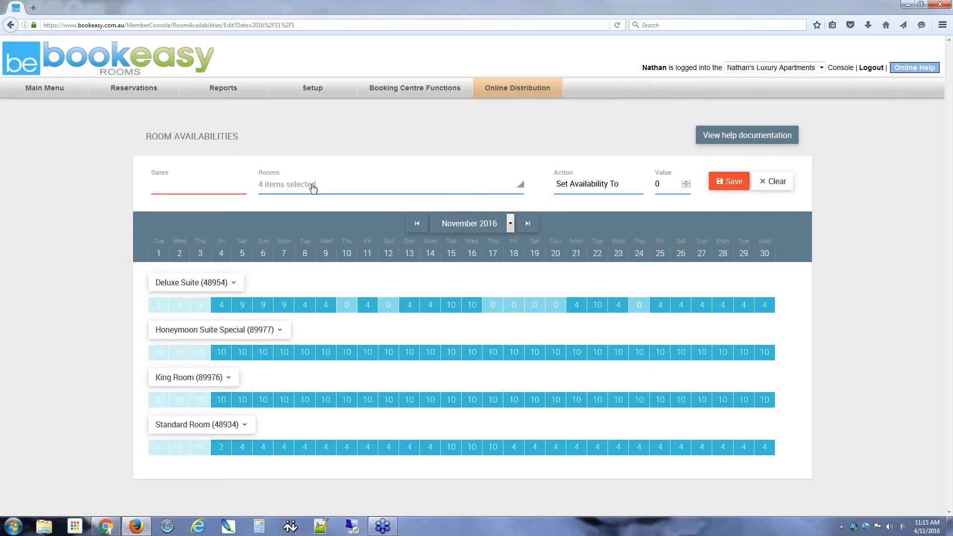
Step: Toggle individual rooms on and off in the Rooms list, ending with King Room alone
{"action": "left_click", "coordinate": [341, 184]}
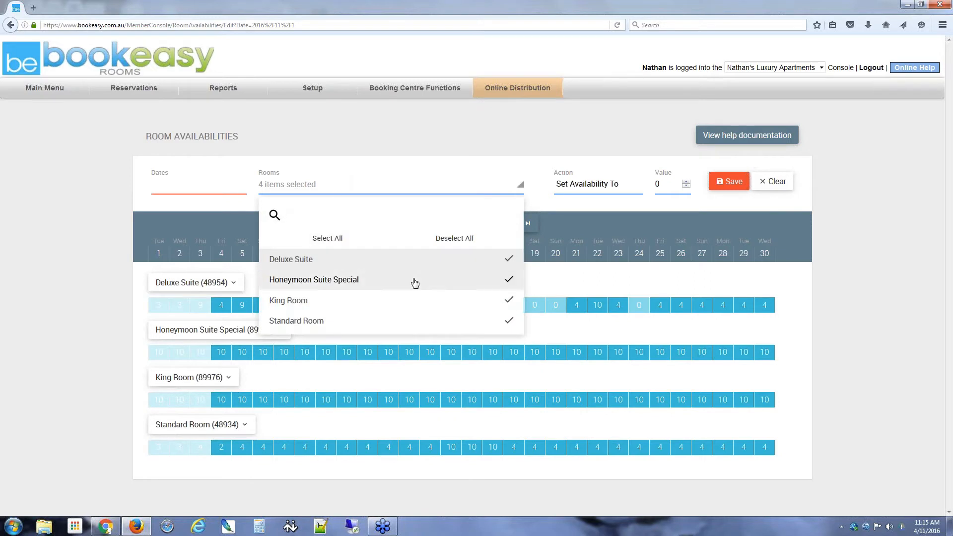
{"action": "left_click", "coordinate": [453, 261]}
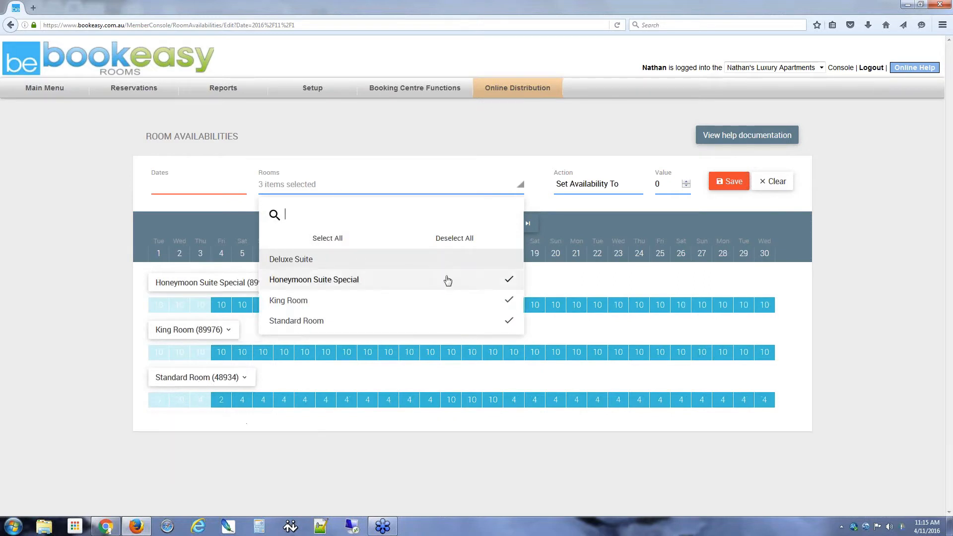
{"action": "left_click", "coordinate": [448, 281]}
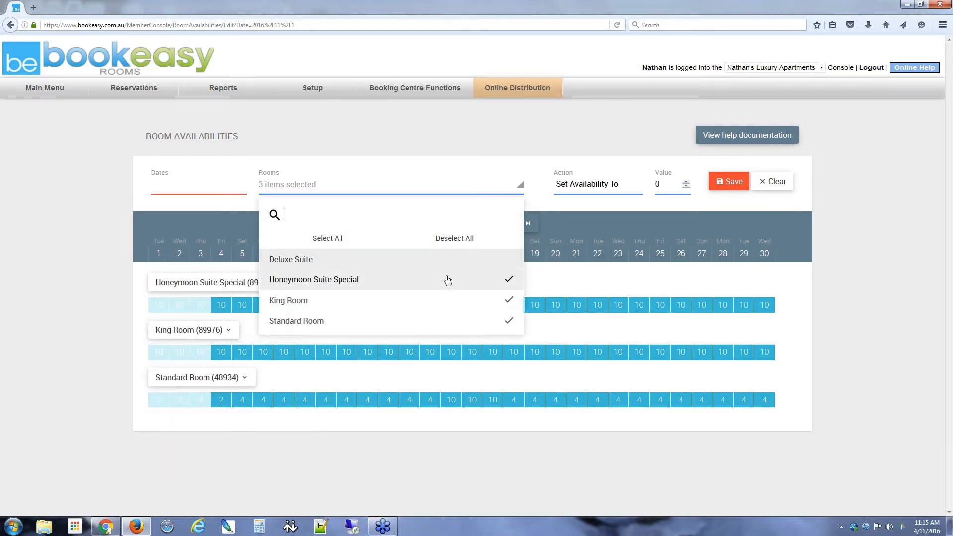
{"action": "left_click", "coordinate": [448, 308]}
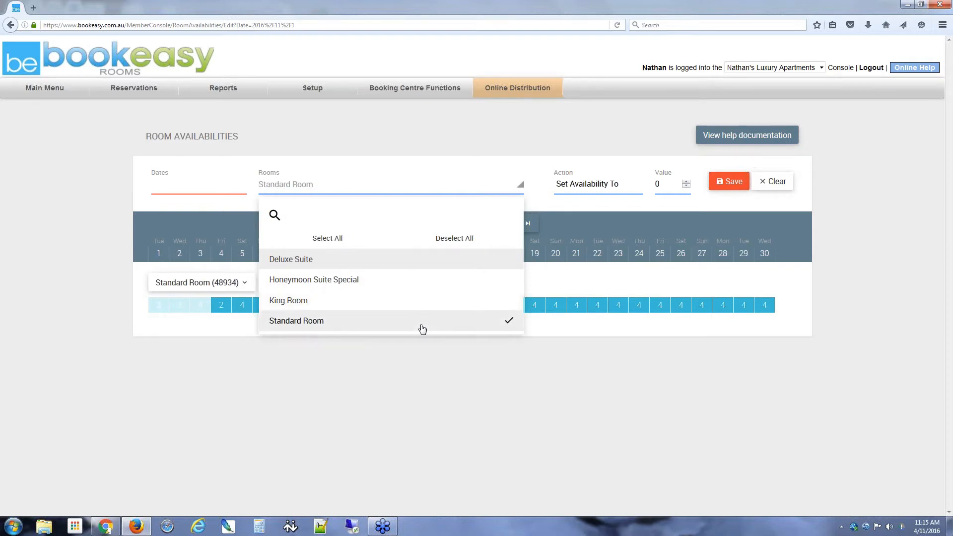
{"action": "left_click", "coordinate": [422, 330]}
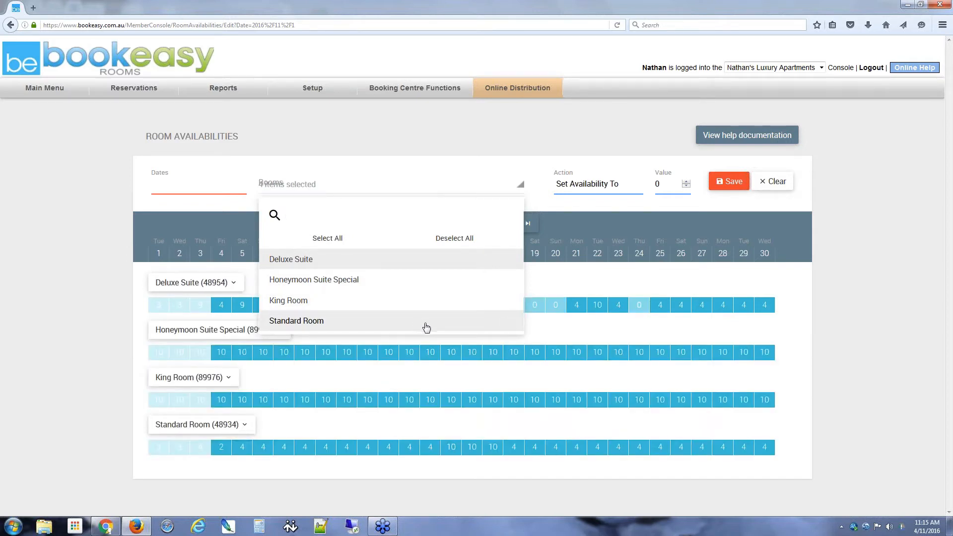
{"action": "left_click", "coordinate": [426, 328]}
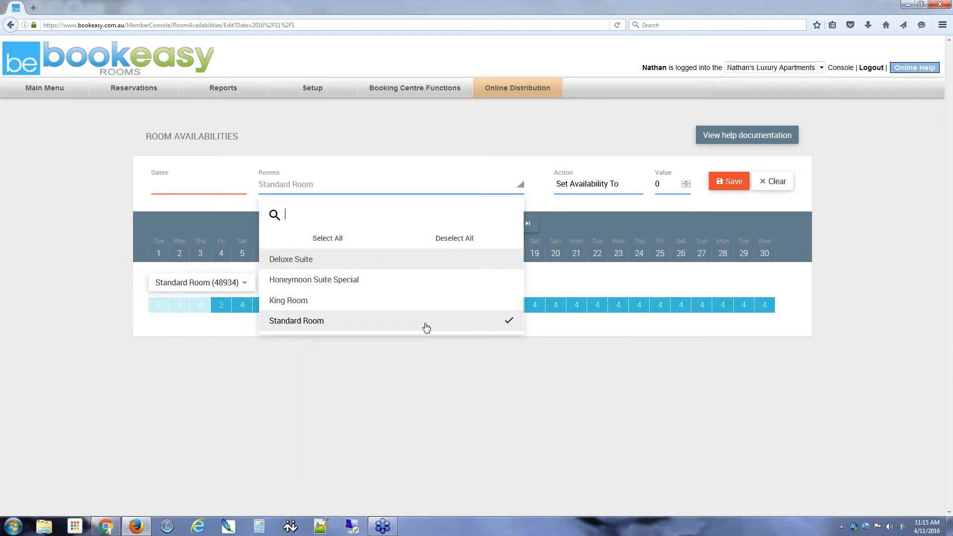
{"action": "left_click", "coordinate": [375, 305]}
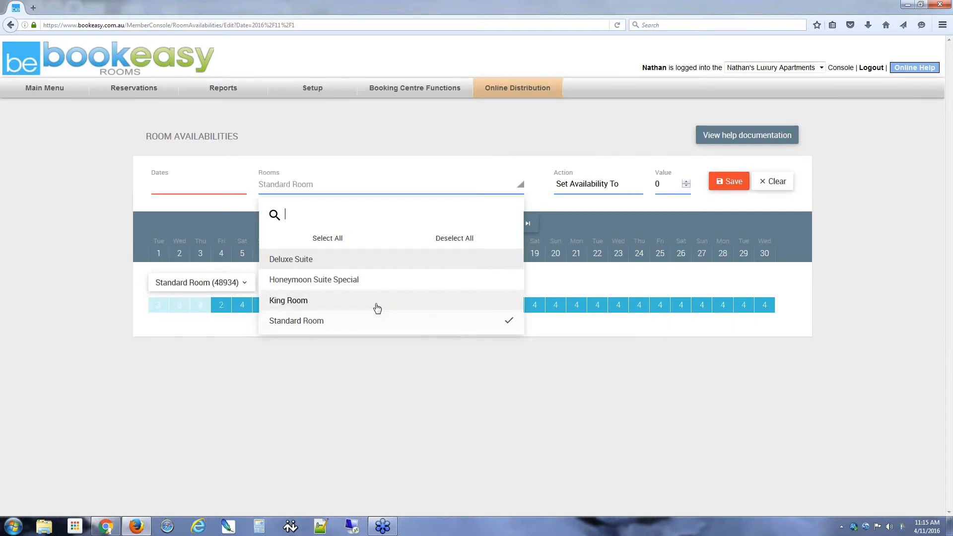
{"action": "left_click", "coordinate": [392, 283]}
{"action": "left_click", "coordinate": [432, 262]}
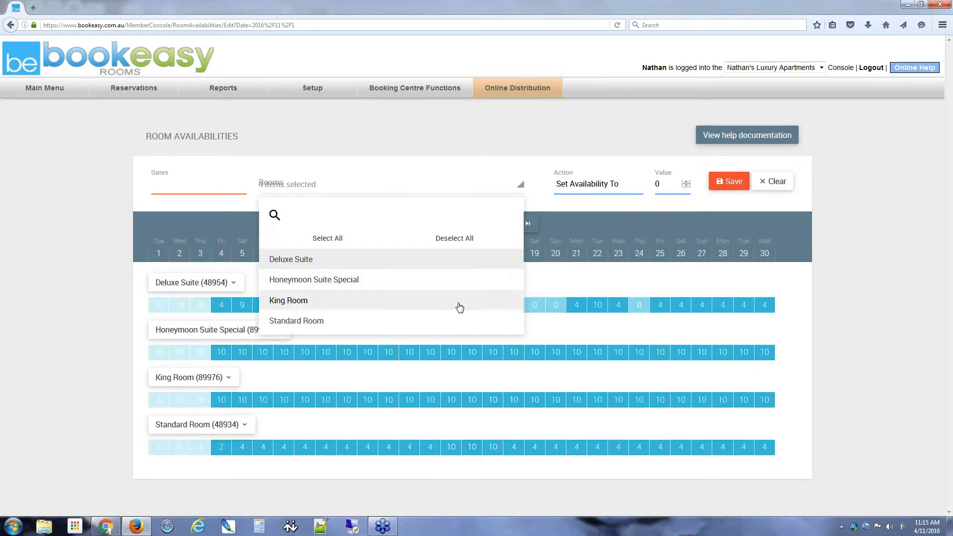
{"action": "left_click", "coordinate": [460, 307]}
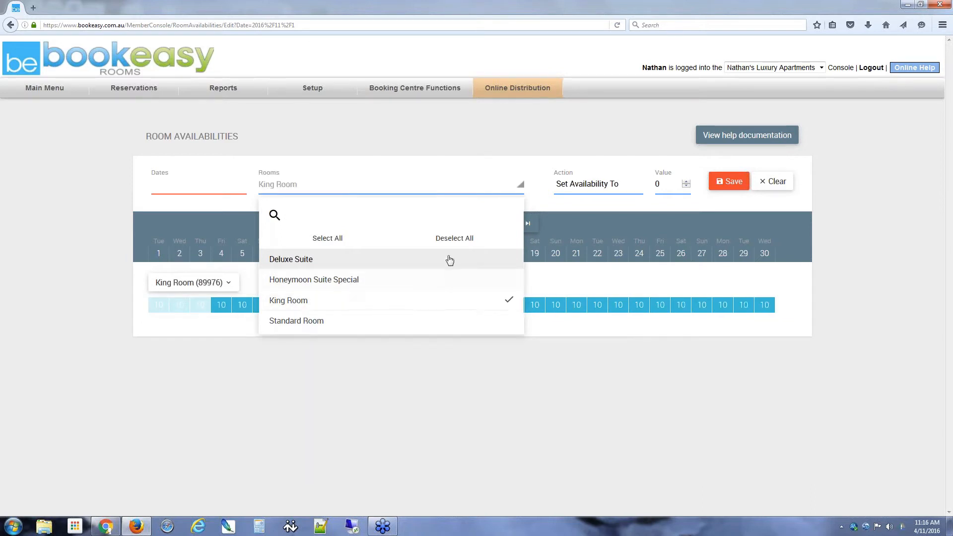
Step: Keep only Honeymoon Suite Special and Standard Room, and pick Honeymoon's 9 and 12 November cells
{"action": "left_click", "coordinate": [335, 239]}
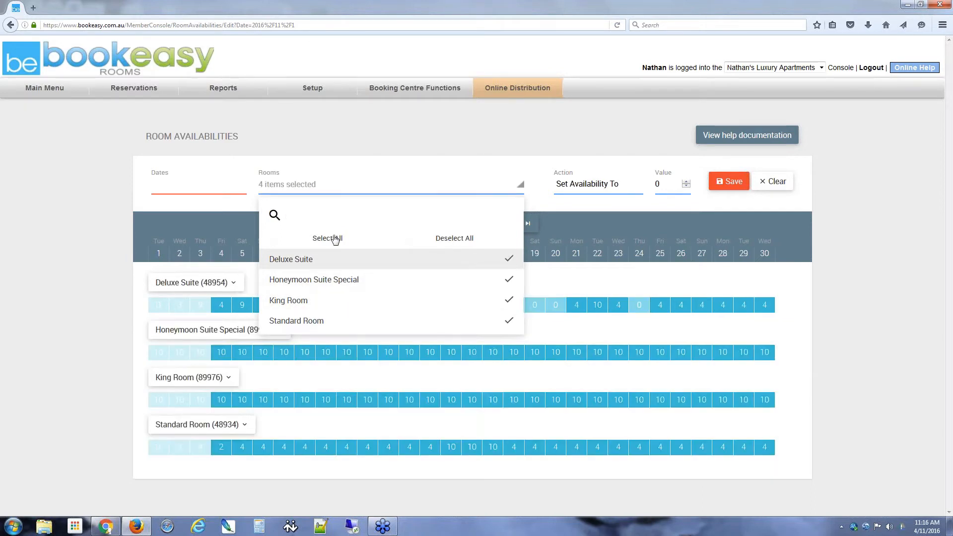
{"action": "left_click", "coordinate": [438, 267]}
{"action": "left_click", "coordinate": [408, 310]}
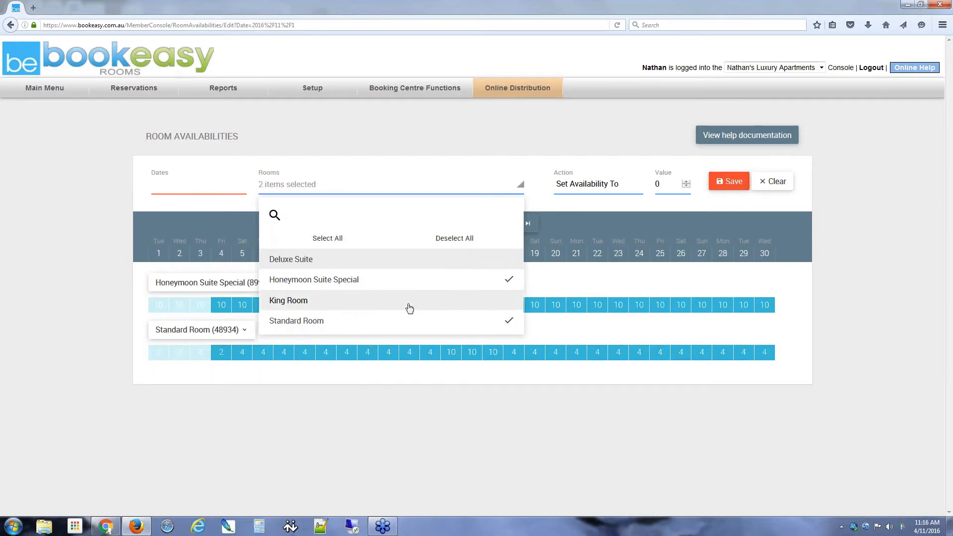
{"action": "left_click", "coordinate": [370, 421]}
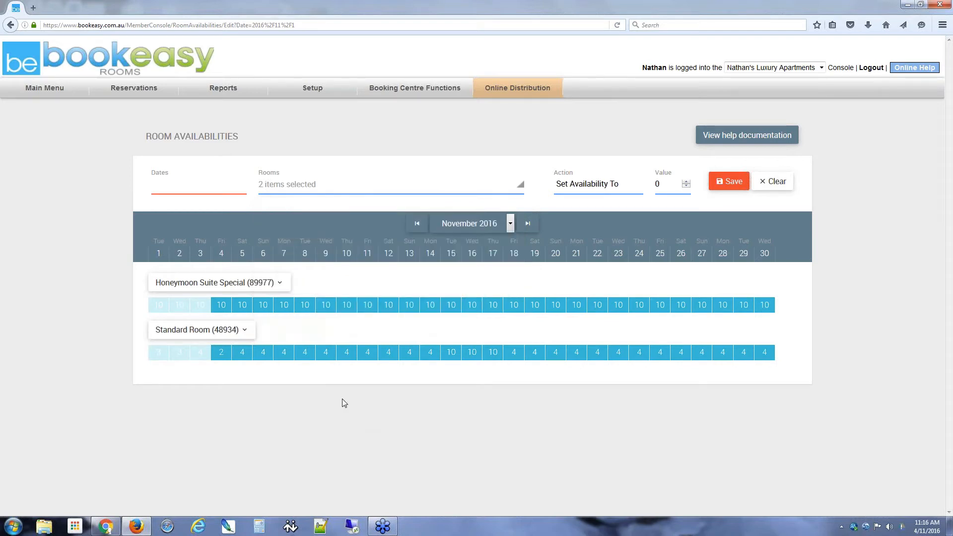
{"action": "left_click", "coordinate": [326, 305]}
{"action": "left_click", "coordinate": [388, 305]}
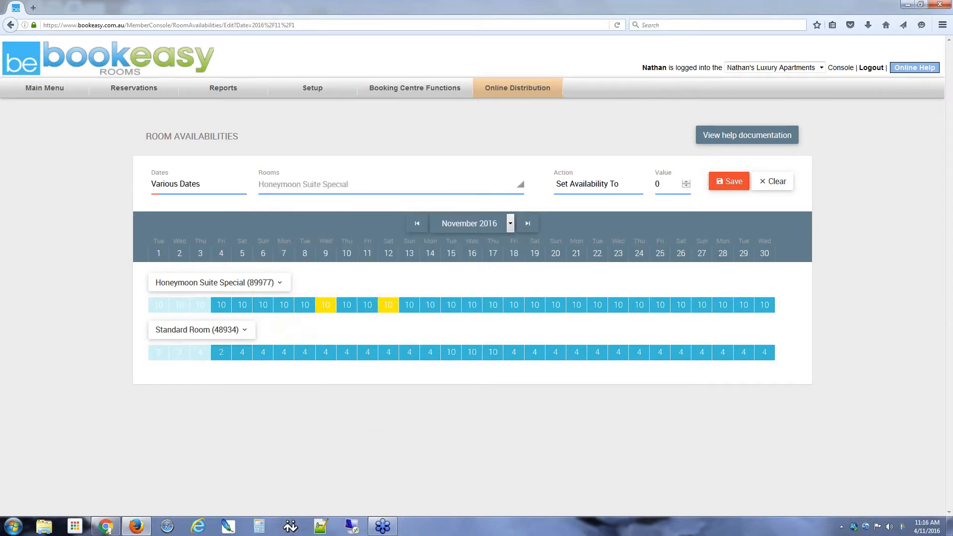
Step: Pick 10 and 13 November for Standard Room, plus 15–17 and 22 November for both rooms
{"action": "left_click", "coordinate": [346, 352]}
{"action": "left_click", "coordinate": [404, 356]}
{"action": "left_click_drag", "start_coordinate": [455, 293], "coordinate": [485, 372]}
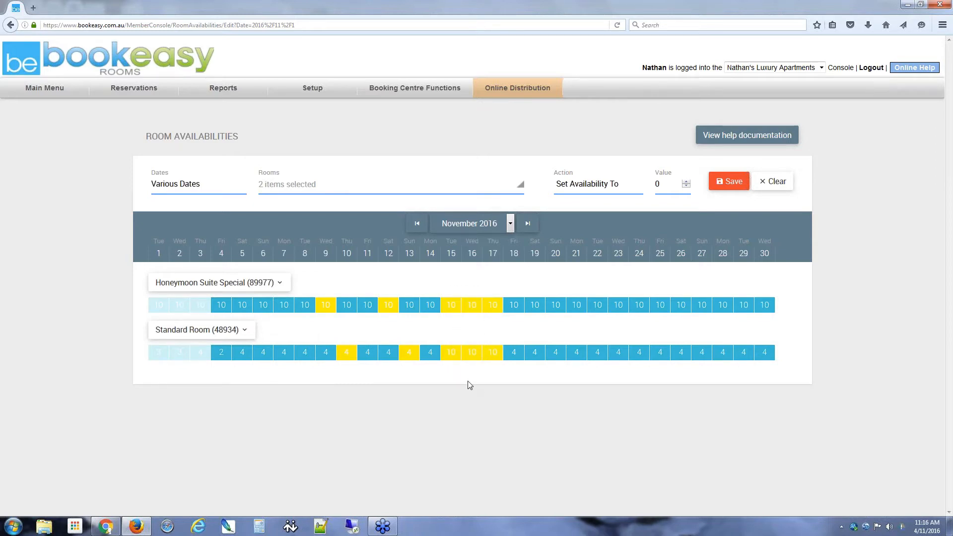
{"action": "left_click", "coordinate": [598, 254]}
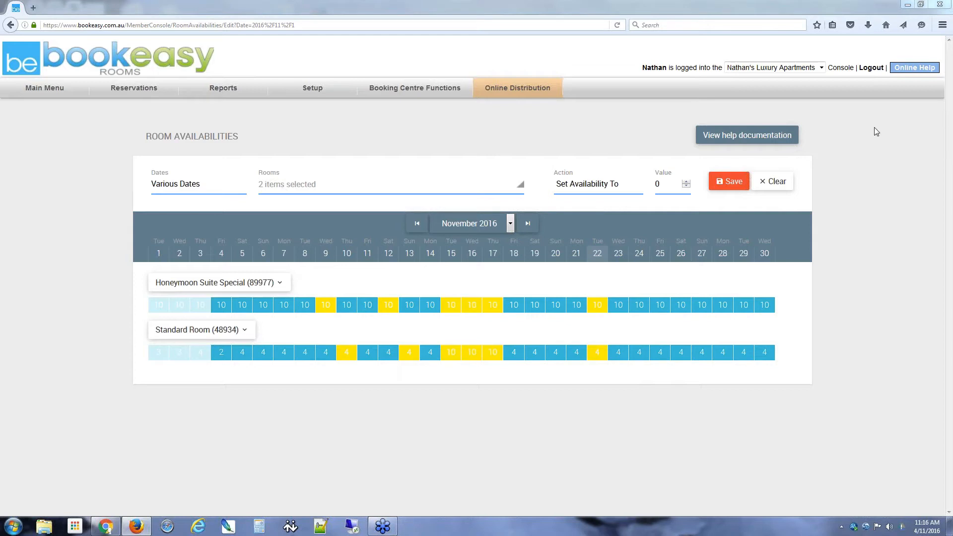
{"action": "left_click", "coordinate": [870, 153]}
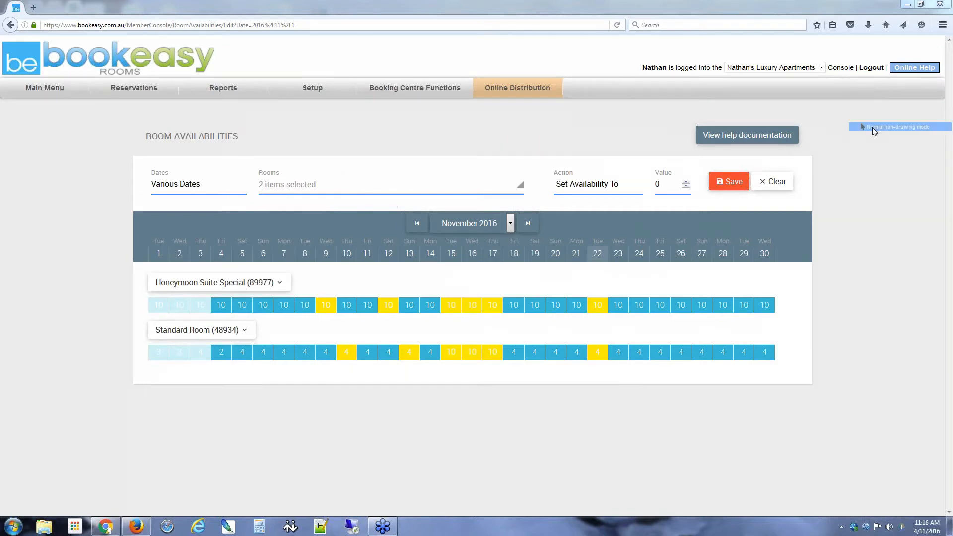
Step: Show all four rooms, clear the picked dates, and select Honeymoon Suite Special for 10–12 November
{"action": "left_click", "coordinate": [432, 186]}
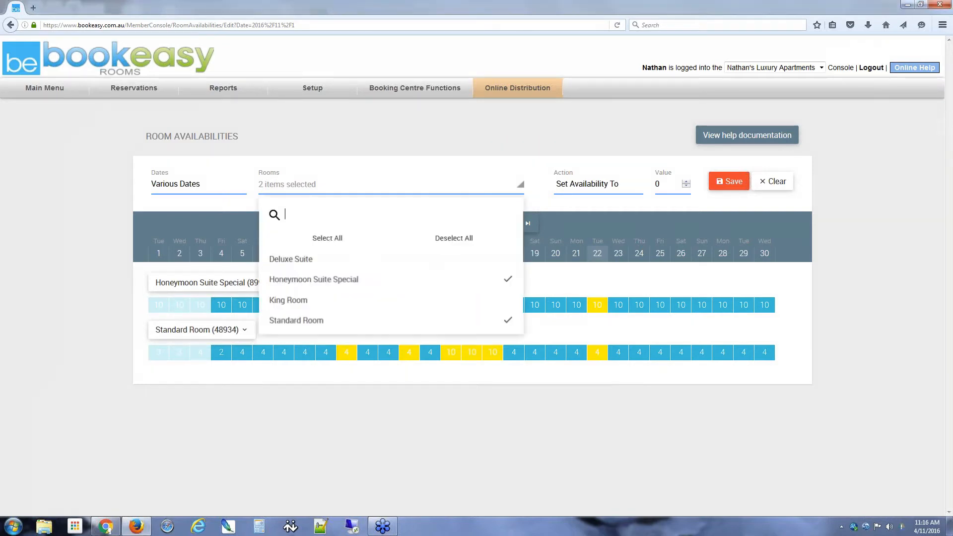
{"action": "left_click", "coordinate": [324, 239]}
{"action": "left_click", "coordinate": [549, 332]}
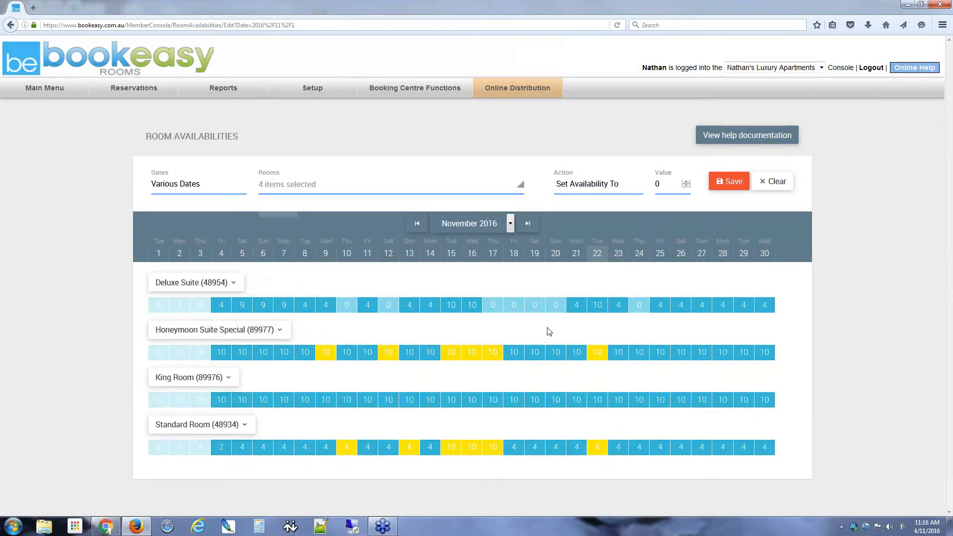
{"action": "left_click", "coordinate": [766, 183]}
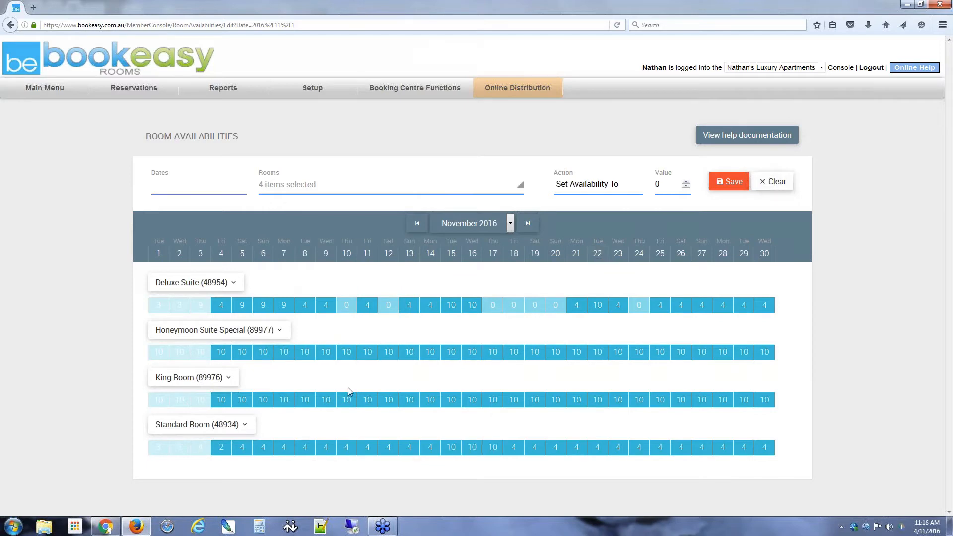
{"action": "left_click", "coordinate": [345, 349]}
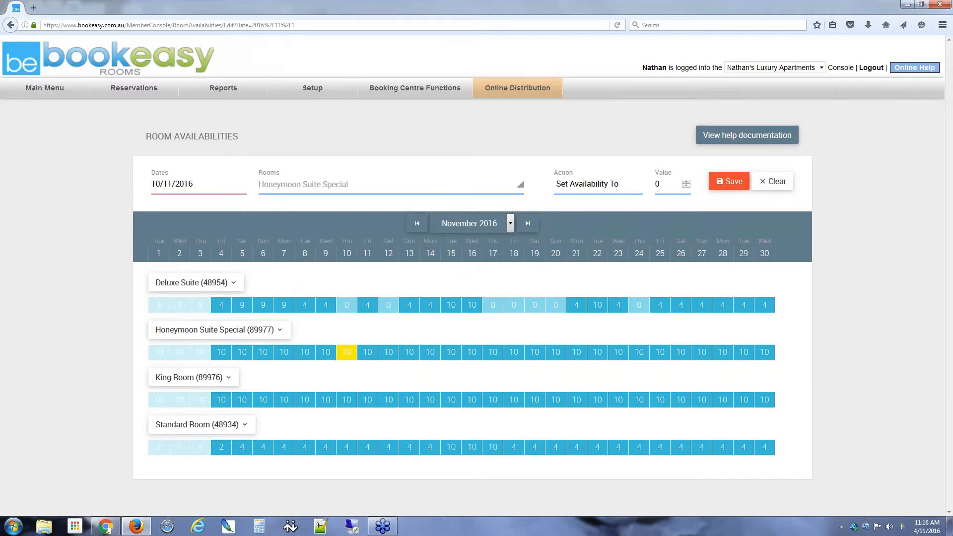
{"action": "left_click", "coordinate": [367, 355]}
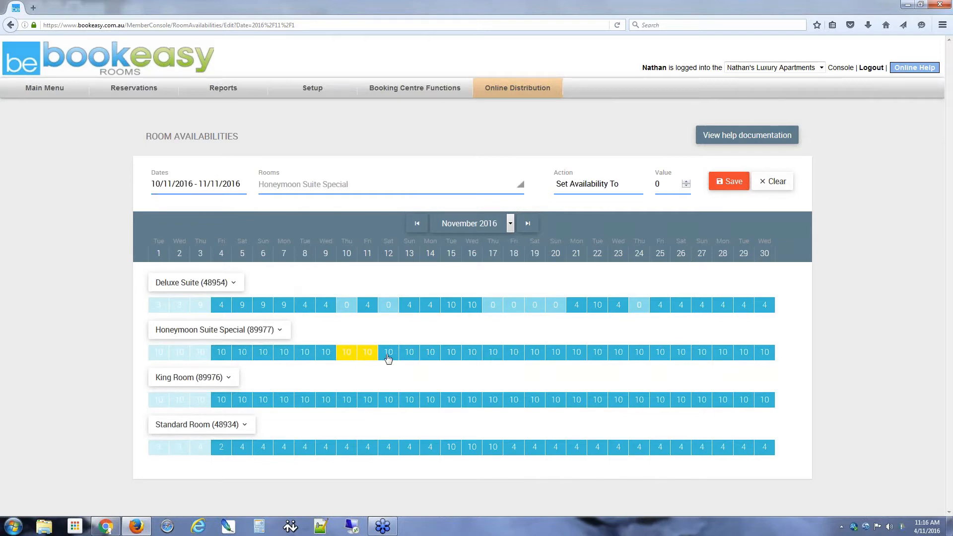
{"action": "left_click", "coordinate": [388, 355]}
Step: Set availability to 8 for those nights and save
{"action": "left_click", "coordinate": [594, 188]}
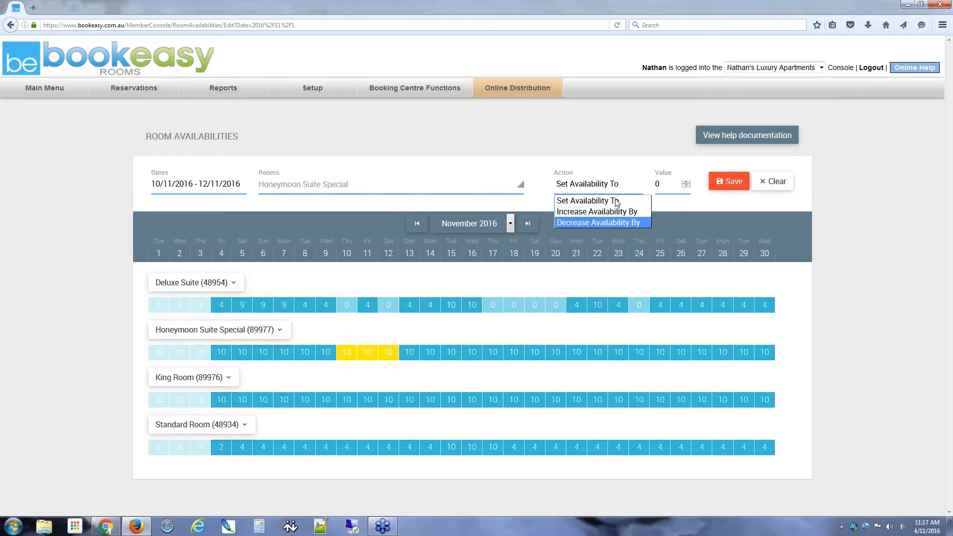
{"action": "left_click", "coordinate": [594, 165]}
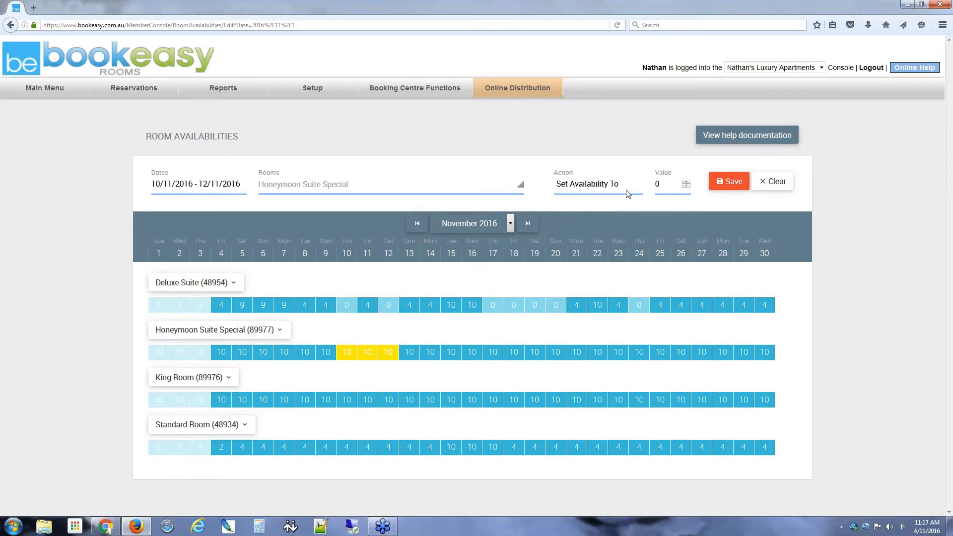
{"action": "double_click", "coordinate": [654, 191]}
{"action": "type", "text": "8"}
{"action": "left_click", "coordinate": [726, 182]}
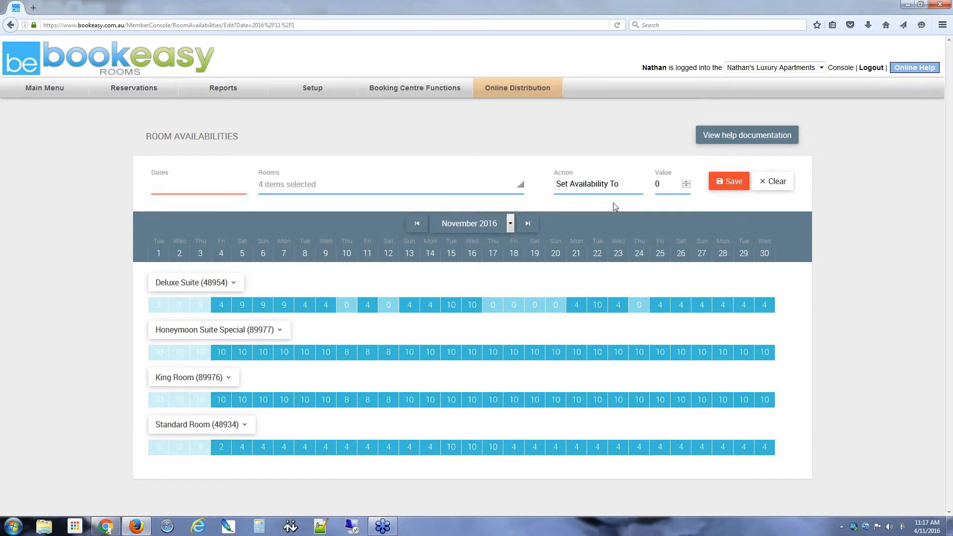
Step: Set Honeymoon Suite Special's 10–12 November availability to 10 and save
{"action": "left_click", "coordinate": [587, 186]}
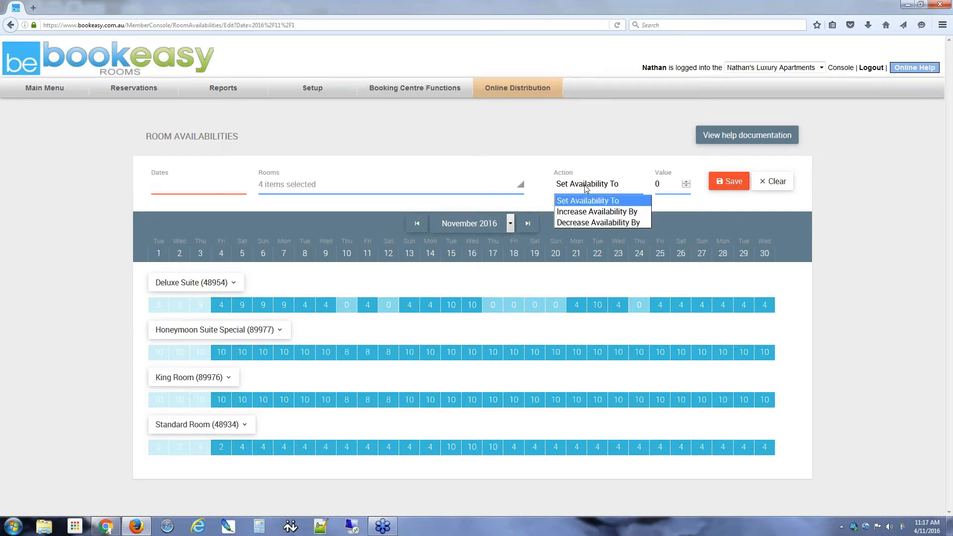
{"action": "left_click", "coordinate": [580, 204]}
{"action": "key", "text": "Tab"}
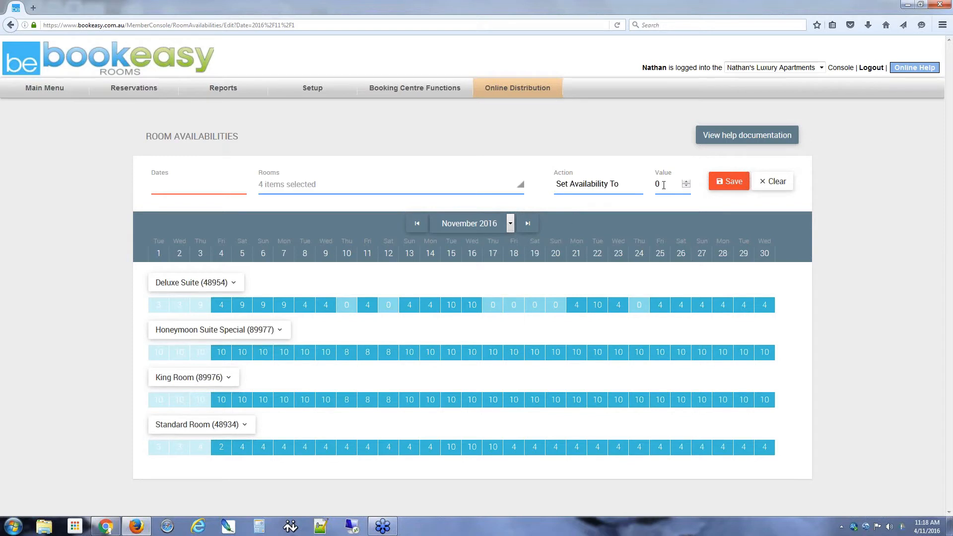
{"action": "type", "text": "10"}
{"action": "left_click", "coordinate": [727, 182]}
{"action": "left_click_drag", "start_coordinate": [346, 353], "coordinate": [390, 357]}
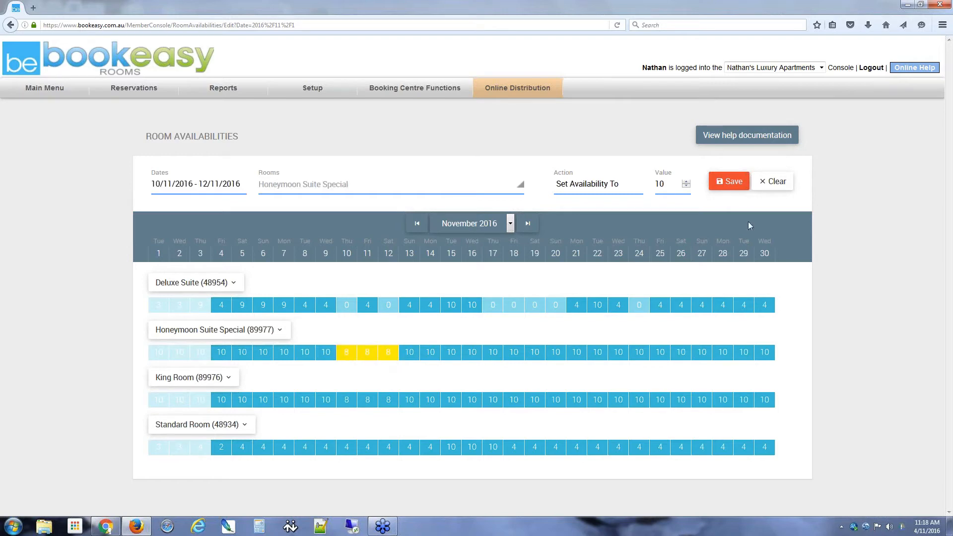
{"action": "left_click", "coordinate": [729, 182]}
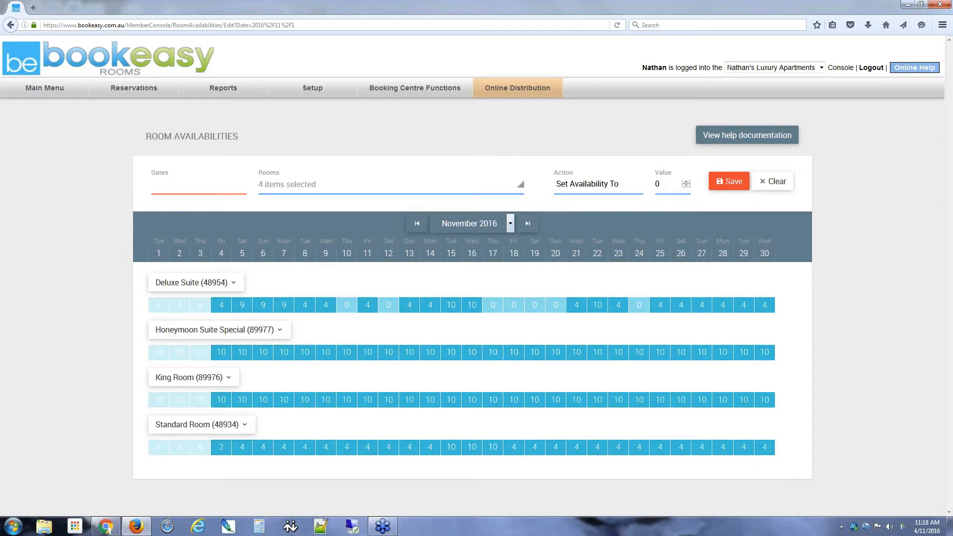
Step: Decrease Honeymoon Suite Special's 10–12 November availability by 5 and save
{"action": "left_click", "coordinate": [347, 355]}
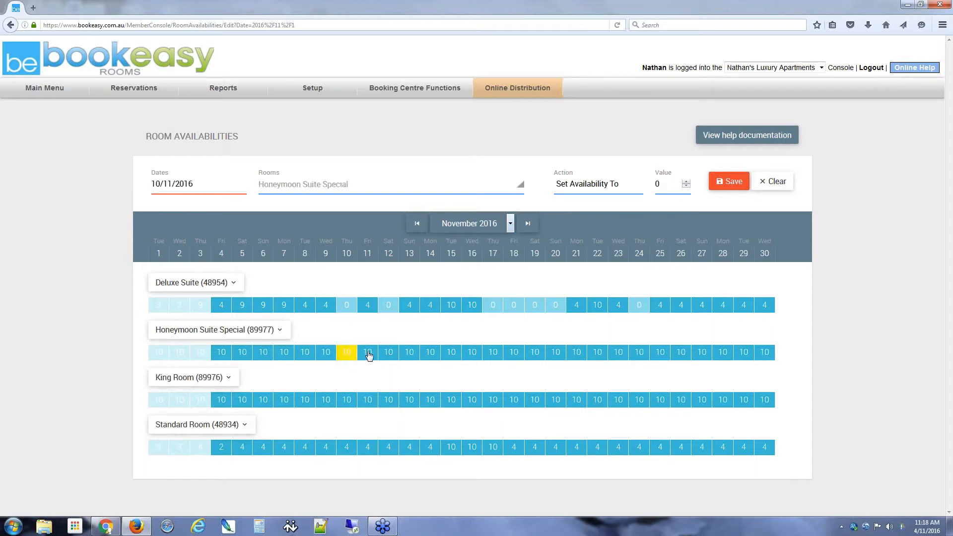
{"action": "left_click", "coordinate": [367, 354]}
{"action": "left_click", "coordinate": [388, 355]}
{"action": "left_click", "coordinate": [594, 188]}
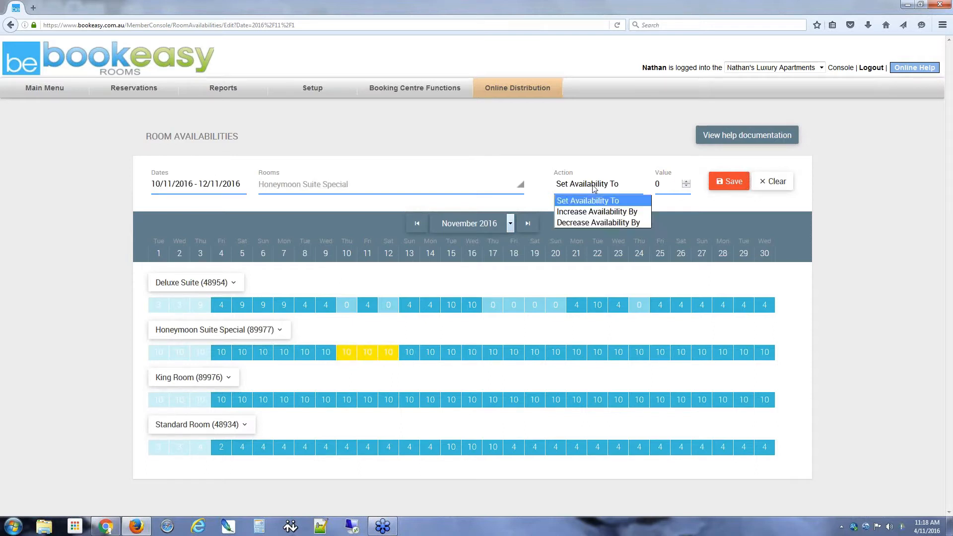
{"action": "left_click", "coordinate": [580, 222]}
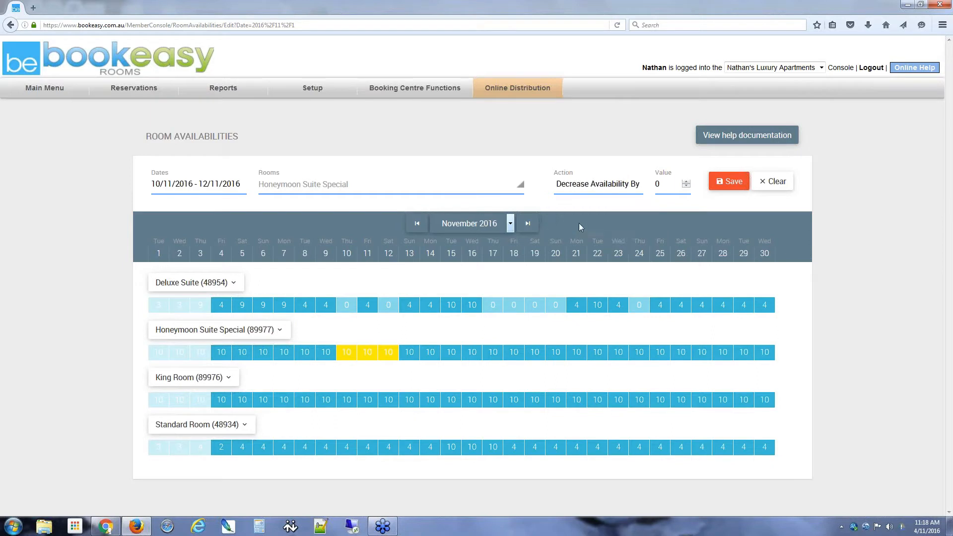
{"action": "key", "text": "Tab"}
{"action": "type", "text": "5"}
{"action": "left_click", "coordinate": [723, 183]}
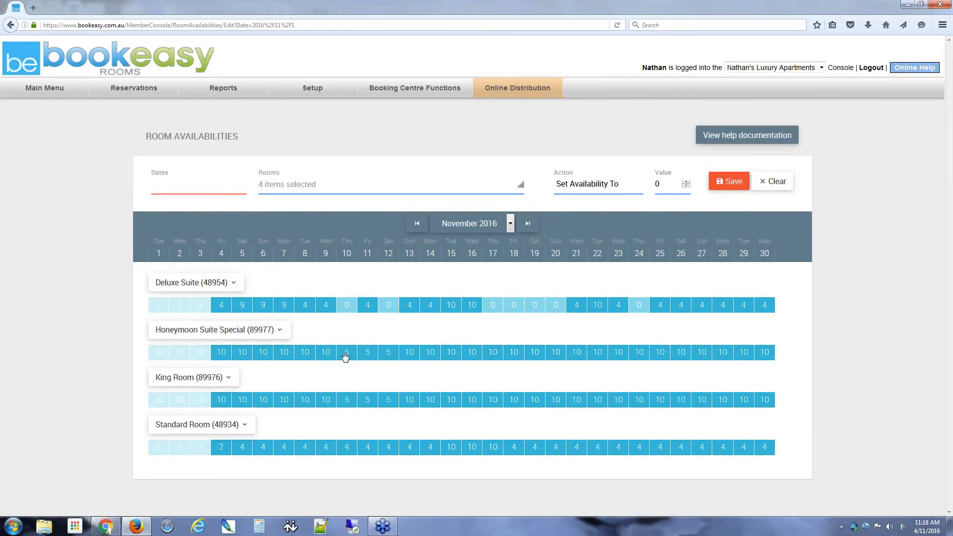
Step: Increase availability for the same 10–12 November nights by 2 and save
{"action": "left_click", "coordinate": [612, 183]}
{"action": "left_click", "coordinate": [576, 212]}
{"action": "left_click_drag", "start_coordinate": [352, 358], "coordinate": [393, 357]}
{"action": "type", "text": "2"}
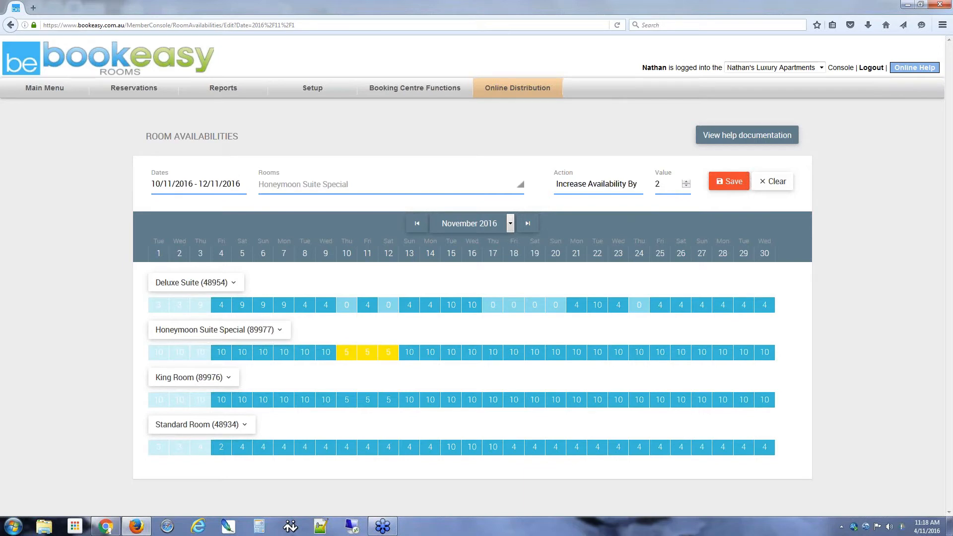
{"action": "left_click", "coordinate": [728, 181]}
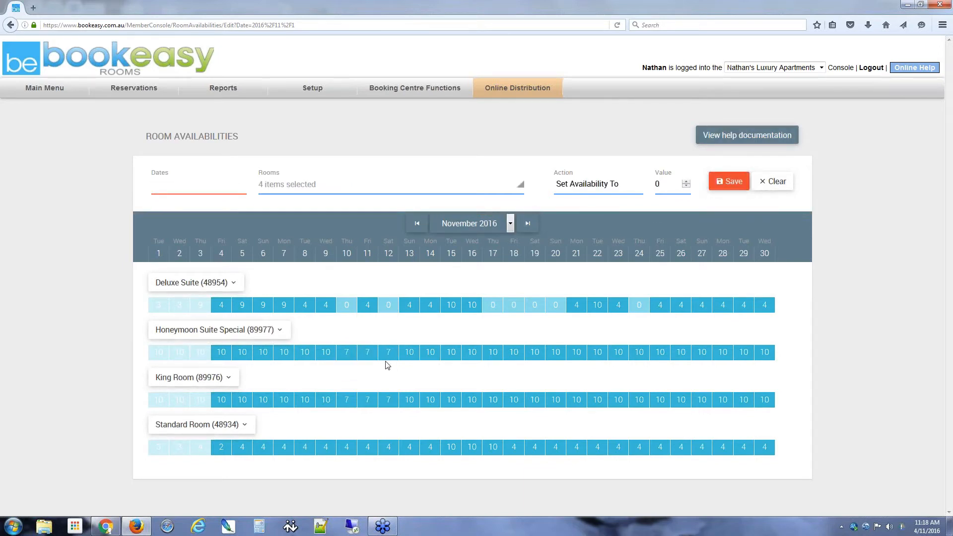
Step: Set Honeymoon Suite Special's 10–12 November availability to 20, save, and expand its breakdown
{"action": "left_click", "coordinate": [347, 353]}
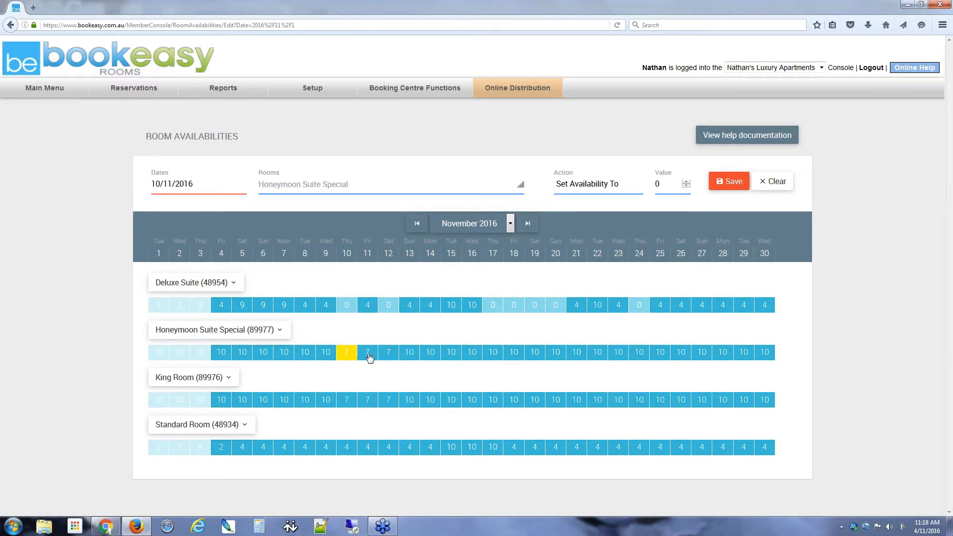
{"action": "left_click", "coordinate": [369, 357]}
{"action": "left_click", "coordinate": [389, 358]}
{"action": "left_click", "coordinate": [594, 188]}
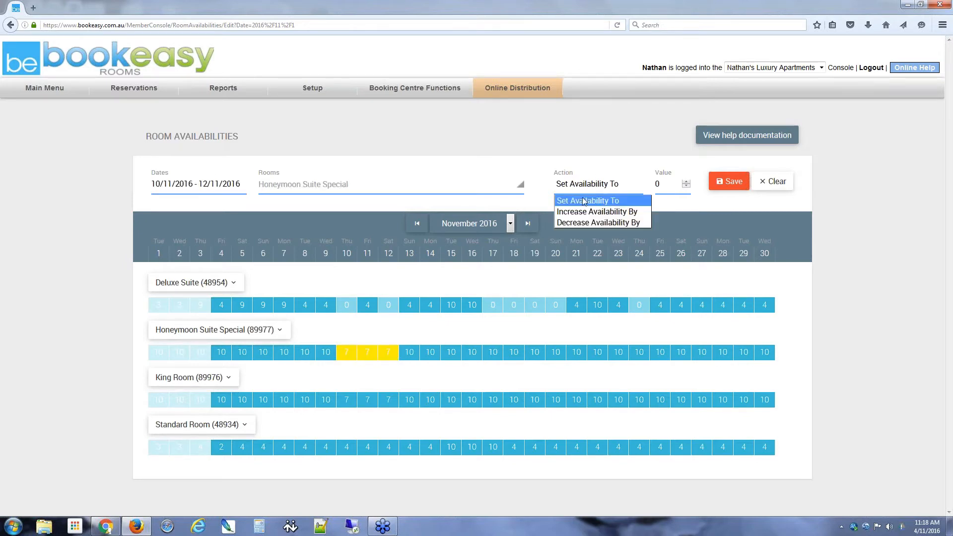
{"action": "left_click", "coordinate": [582, 202]}
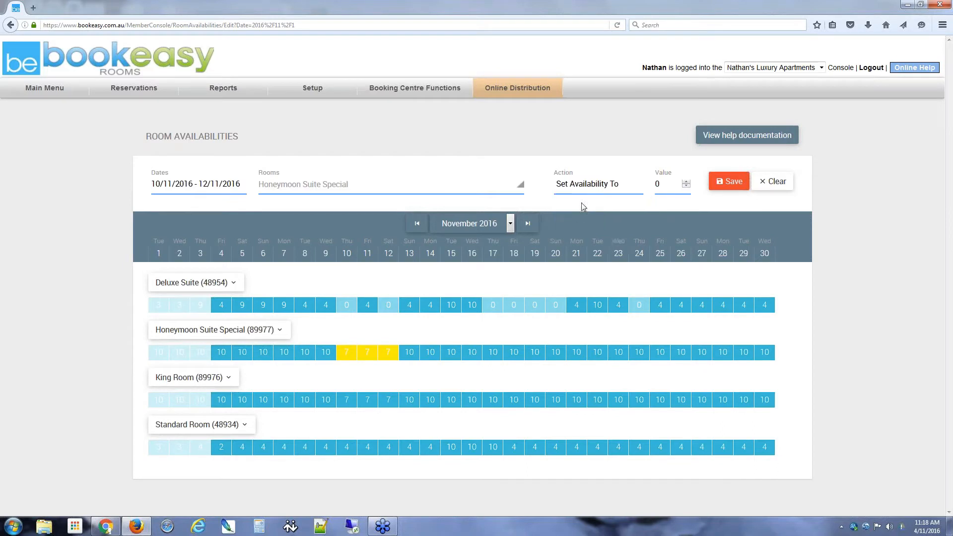
{"action": "left_click_drag", "start_coordinate": [665, 183], "coordinate": [637, 183]}
{"action": "type", "text": "20"}
{"action": "left_click", "coordinate": [726, 182]}
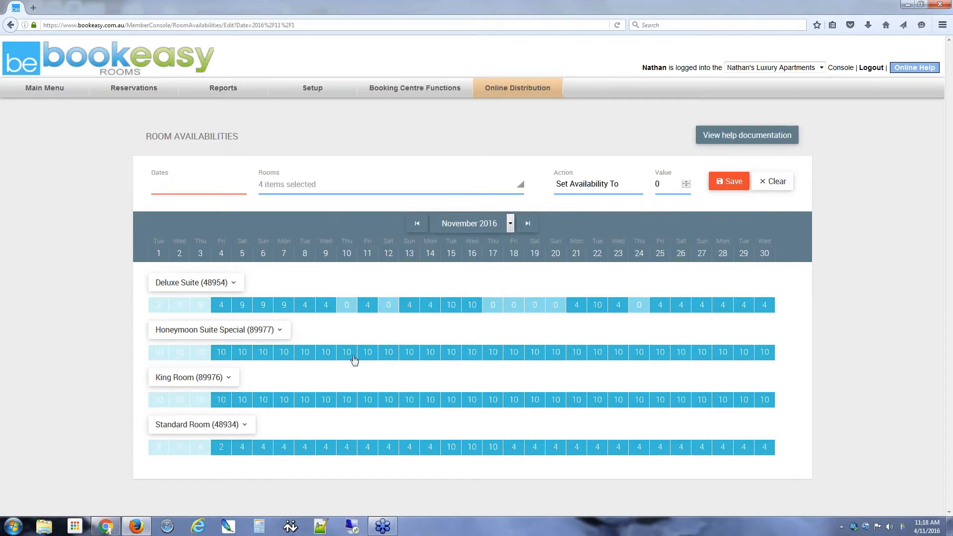
{"action": "left_click", "coordinate": [282, 333]}
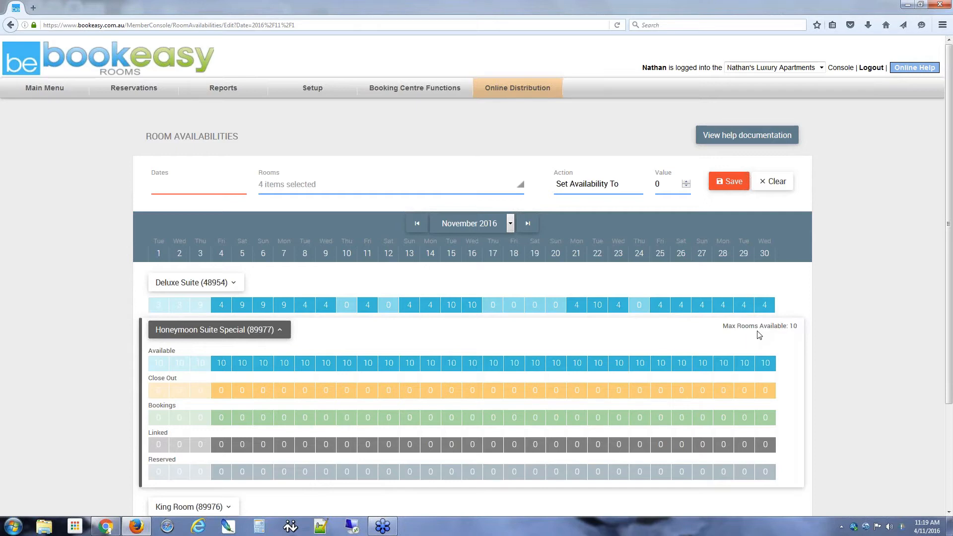
Step: Collapse the Honeymoon Suite breakdown and decrease its 10–12 November availability by 2
{"action": "left_click", "coordinate": [278, 330]}
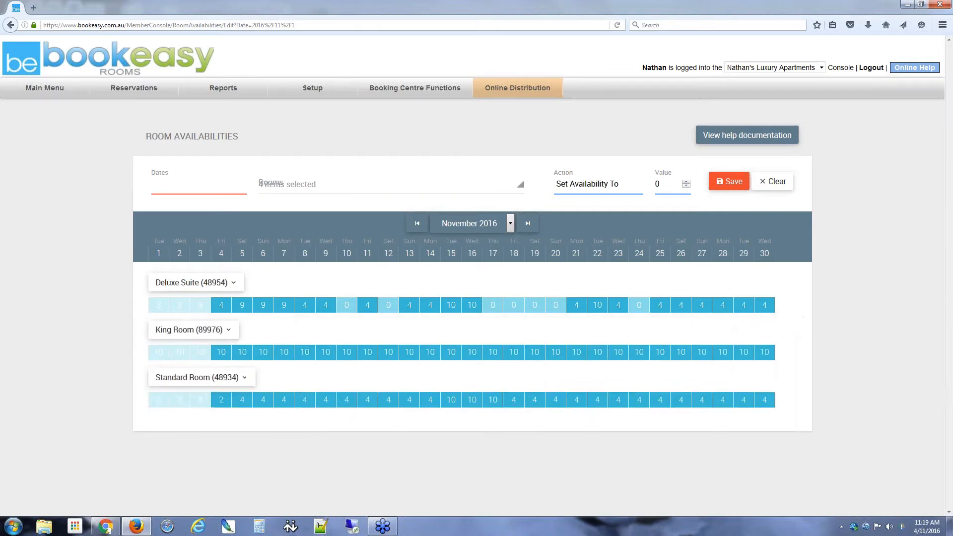
{"action": "left_click", "coordinate": [347, 355]}
{"action": "left_click", "coordinate": [368, 358]}
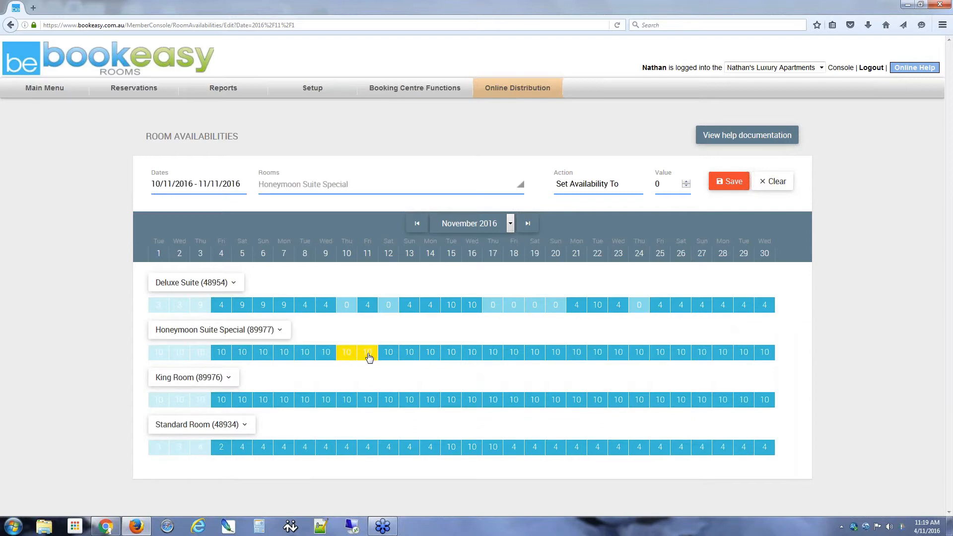
{"action": "left_click", "coordinate": [388, 354]}
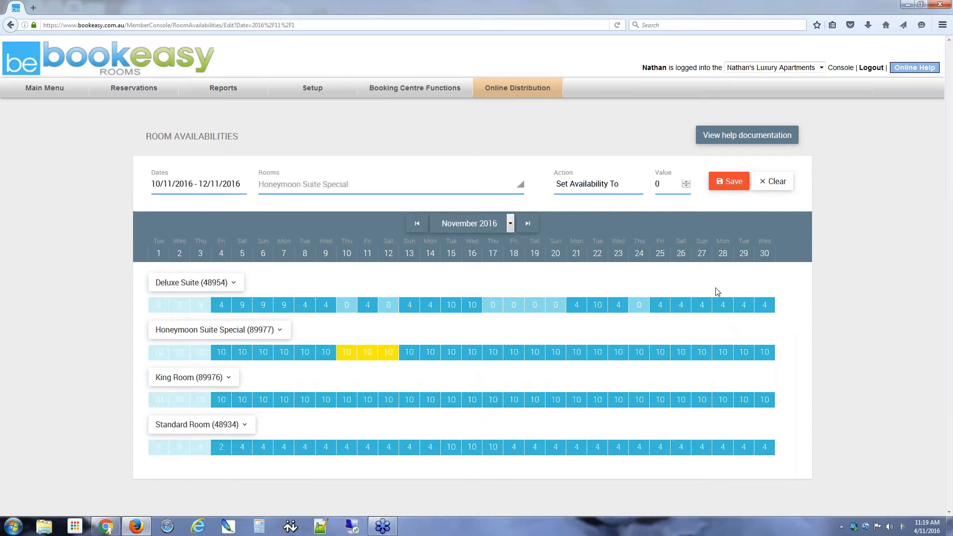
{"action": "left_click", "coordinate": [603, 185]}
{"action": "left_click", "coordinate": [602, 185]}
{"action": "left_click", "coordinate": [585, 189]}
{"action": "left_click", "coordinate": [589, 222]}
{"action": "key", "text": "Tab"}
{"action": "type", "text": "2"}
{"action": "left_click", "coordinate": [729, 182]}
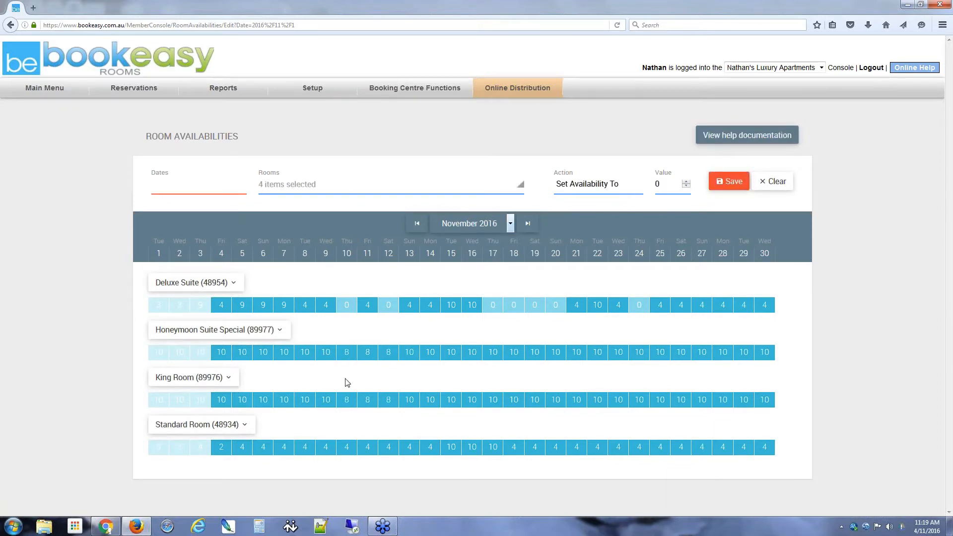
Step: Select King Room's 10–12 November nights, then clear that selection
{"action": "left_click_drag", "start_coordinate": [347, 400], "coordinate": [402, 386]}
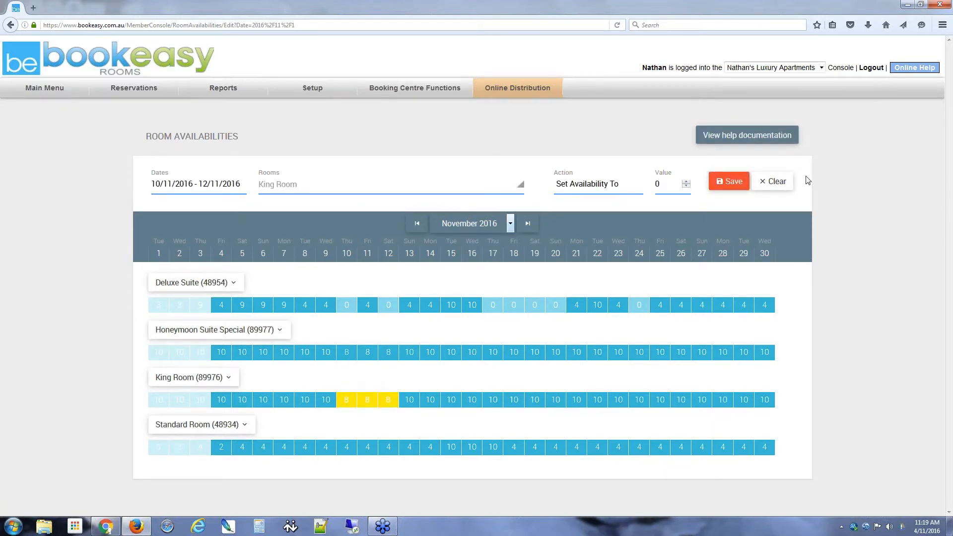
{"action": "left_click", "coordinate": [770, 181]}
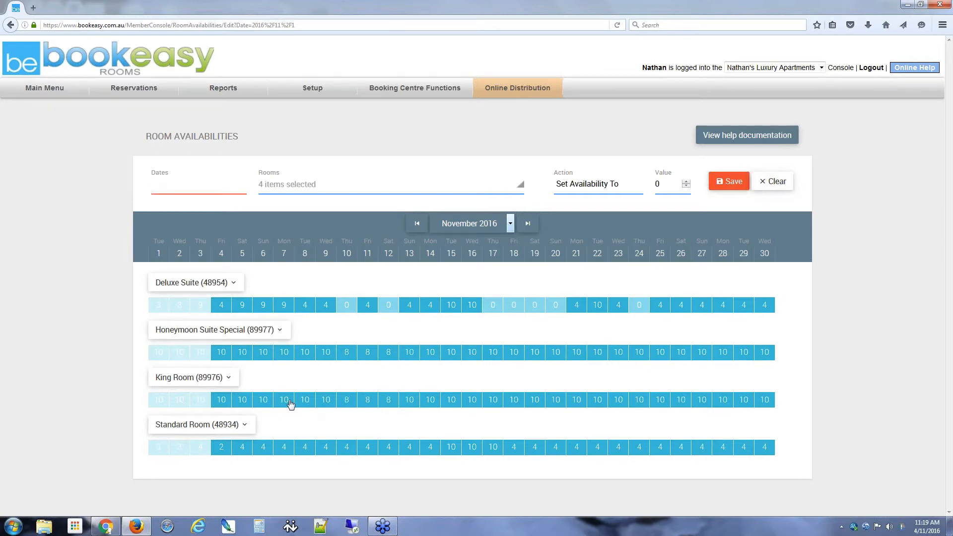
{"action": "left_click", "coordinate": [312, 90]}
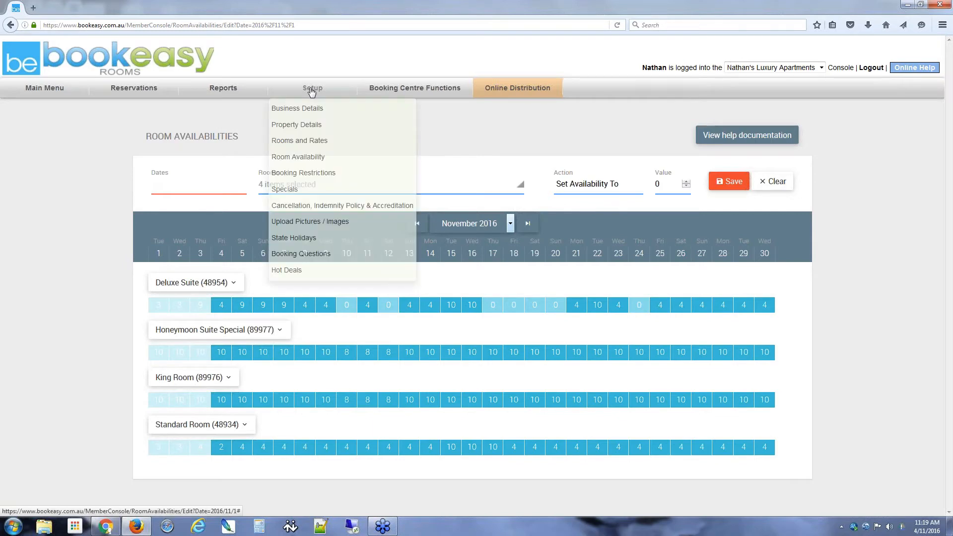
Step: Open Rooms and Rates in a second tab and view Honeymoon Suite Special's room settings
{"action": "middle_click", "coordinate": [301, 140]}
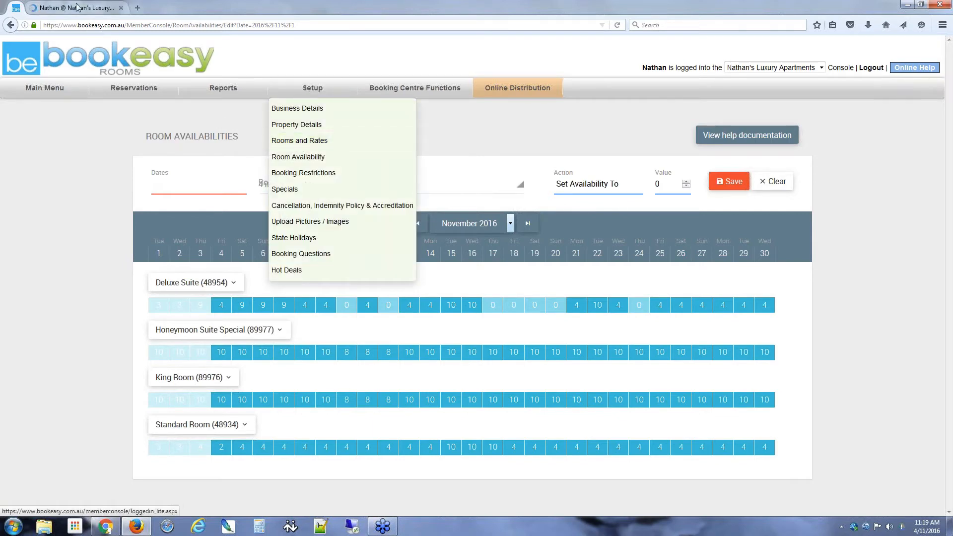
{"action": "left_click", "coordinate": [77, 8]}
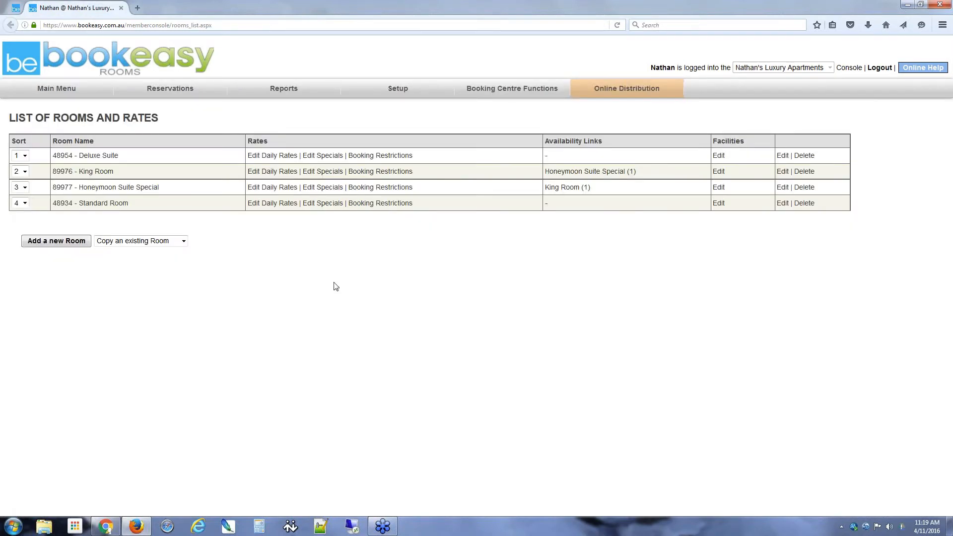
{"action": "left_click", "coordinate": [948, 112]}
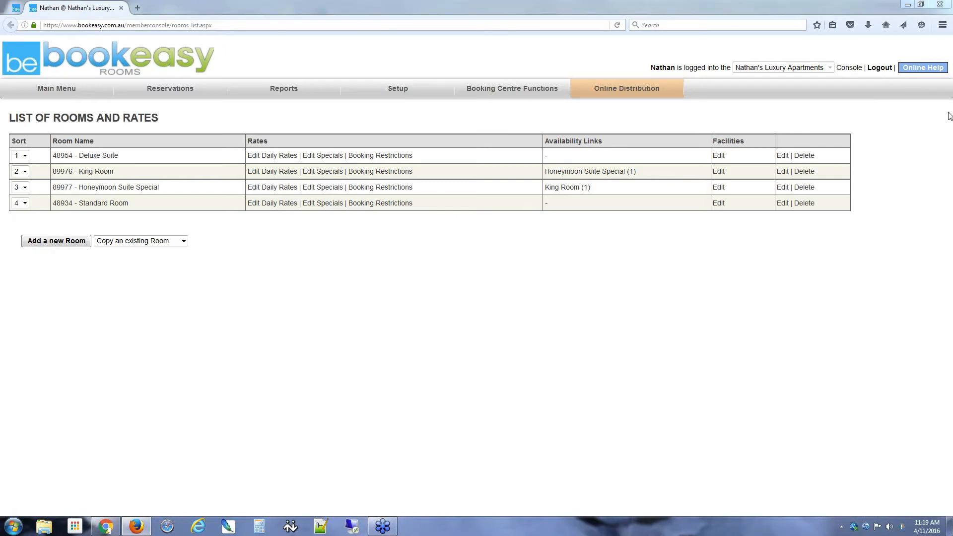
{"action": "left_click", "coordinate": [879, 154]}
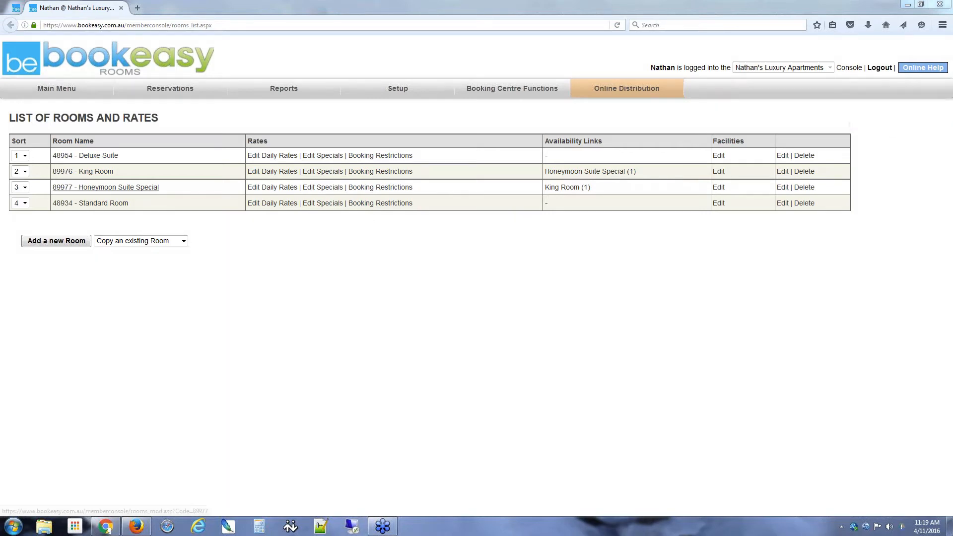
{"action": "left_click", "coordinate": [106, 187]}
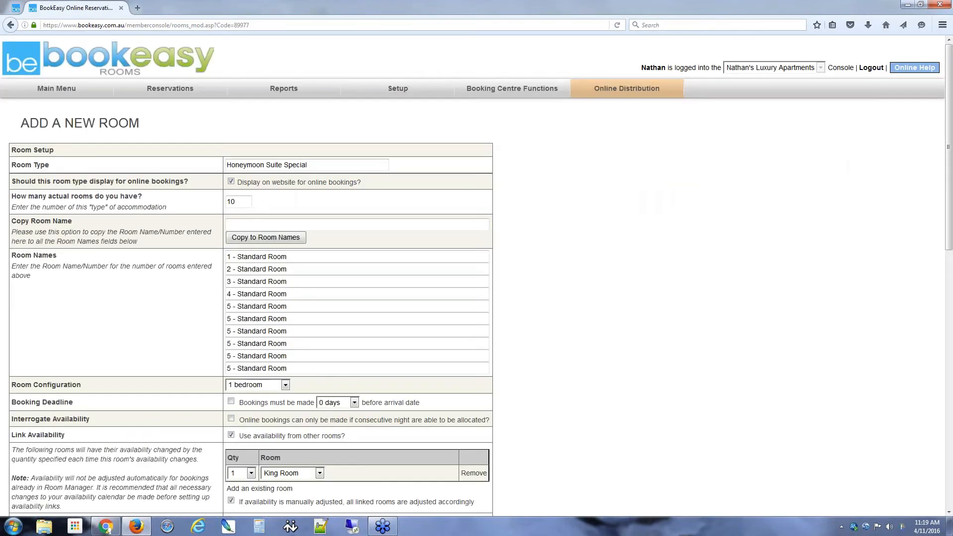
Step: Review the room settings, then return to the calendar and select Honeymoon Suite 10–12 November
{"action": "scroll", "coordinate": [670, 324], "scroll_direction": "down", "scroll_amount": 5}
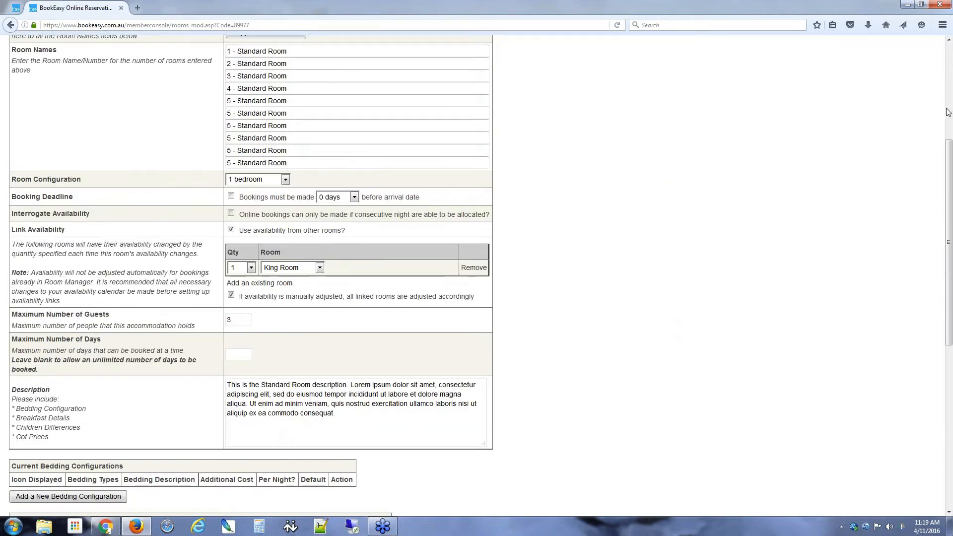
{"action": "left_click", "coordinate": [947, 109]}
{"action": "left_click", "coordinate": [863, 153]}
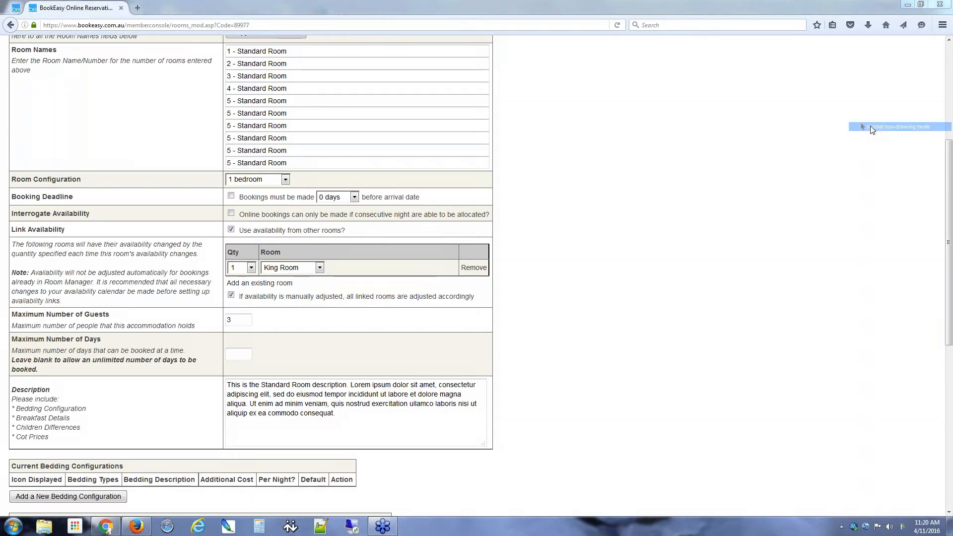
{"action": "left_click", "coordinate": [15, 9]}
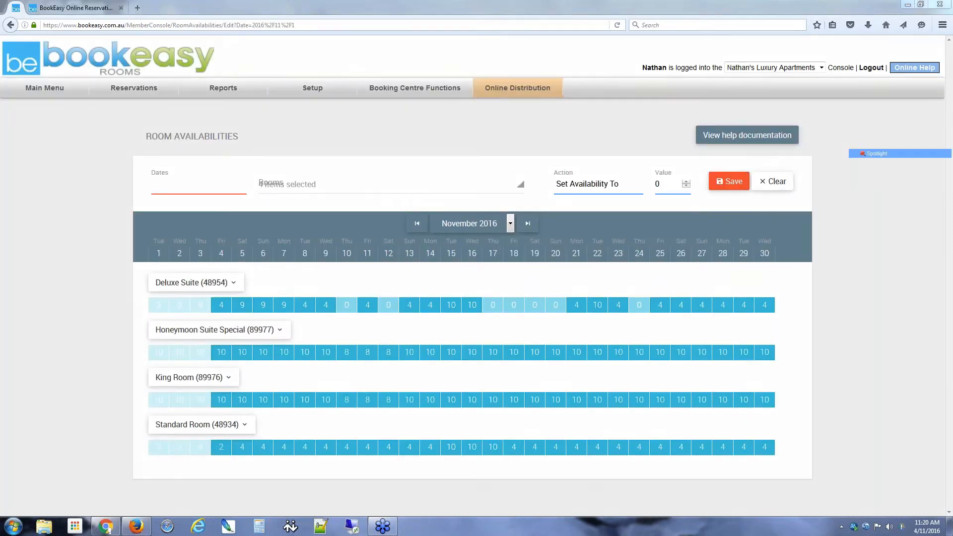
{"action": "left_click", "coordinate": [346, 357]}
{"action": "mouse_move", "coordinate": [346, 358]}
{"action": "left_mouse_down"}
{"action": "mouse_move", "coordinate": [394, 356]}
{"action": "mouse_move", "coordinate": [357, 359]}
{"action": "left_mouse_up"}
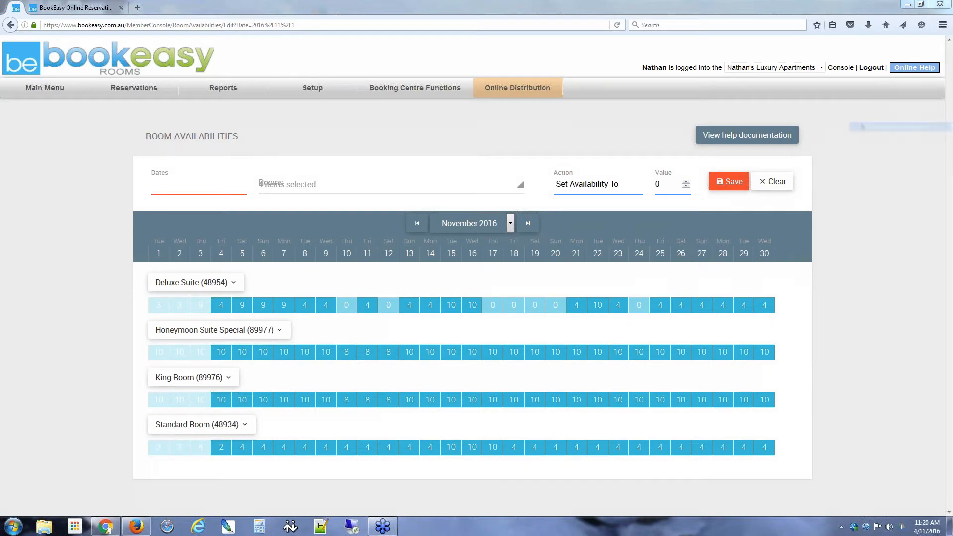
Step: Expand and collapse Honeymoon Suite Special's details, then expand King Room showing 2 linked
{"action": "left_click", "coordinate": [278, 330]}
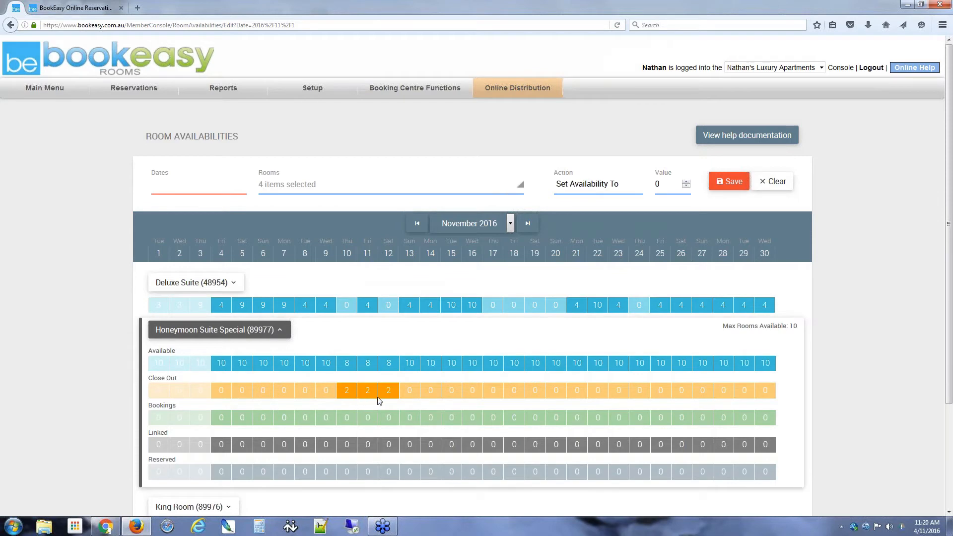
{"action": "scroll", "coordinate": [379, 401], "scroll_direction": "down", "scroll_amount": 2}
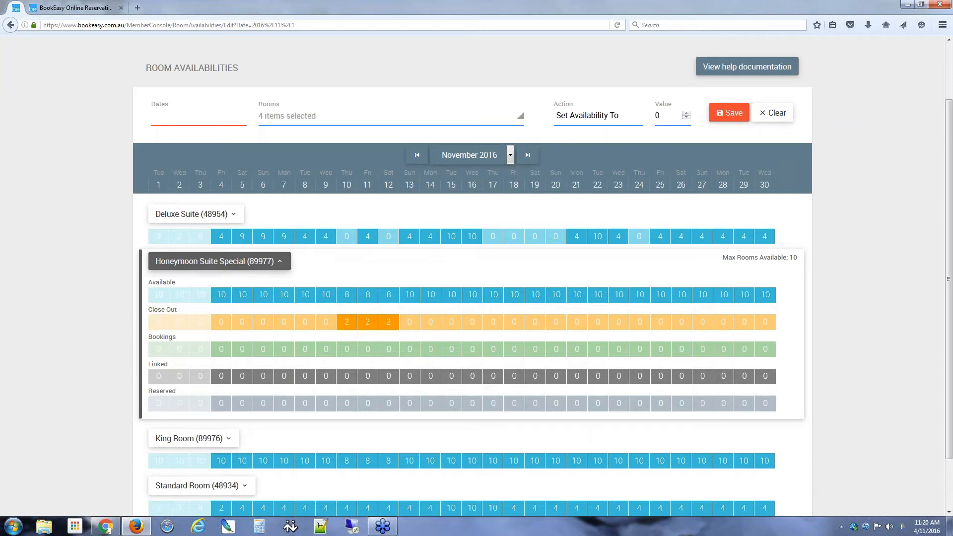
{"action": "left_click", "coordinate": [279, 262]}
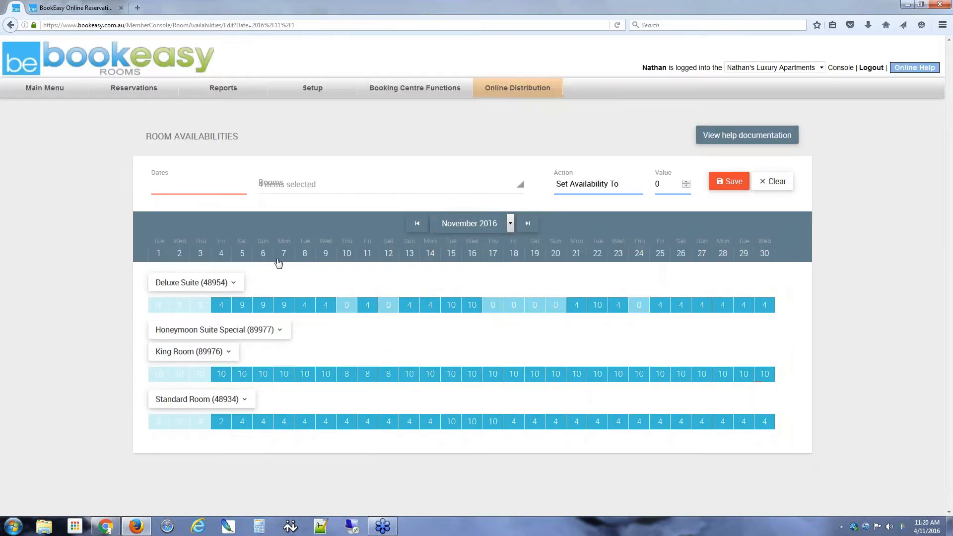
{"action": "left_click", "coordinate": [205, 386]}
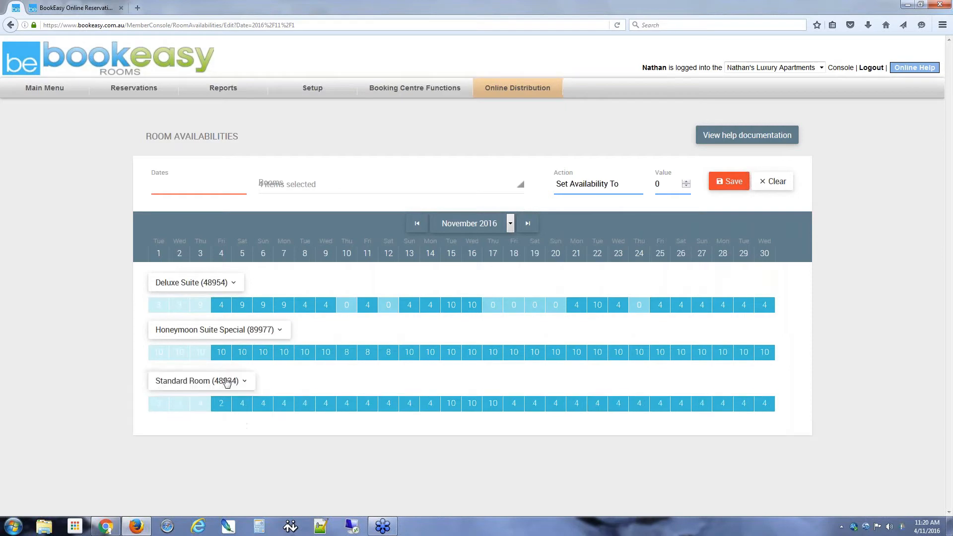
{"action": "scroll", "coordinate": [74, 343], "scroll_direction": "down", "scroll_amount": 3}
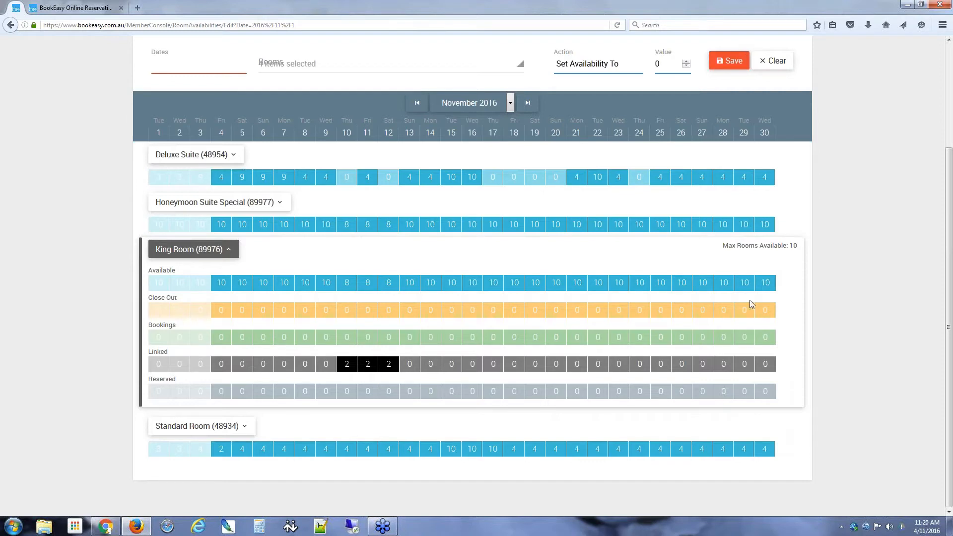
{"action": "left_click", "coordinate": [872, 154]}
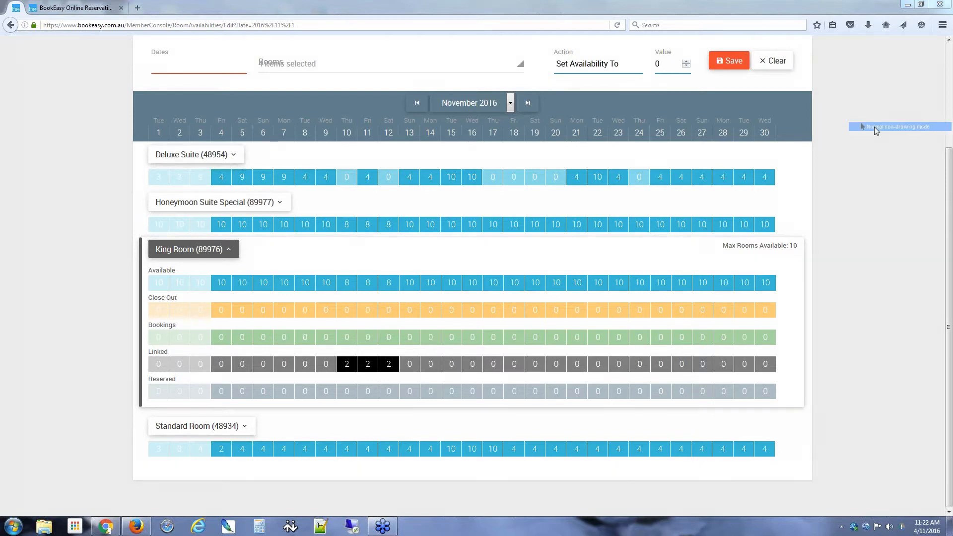
Step: Clear the pending selection and expand Honeymoon Suite Special's details to review them
{"action": "left_click", "coordinate": [773, 61]}
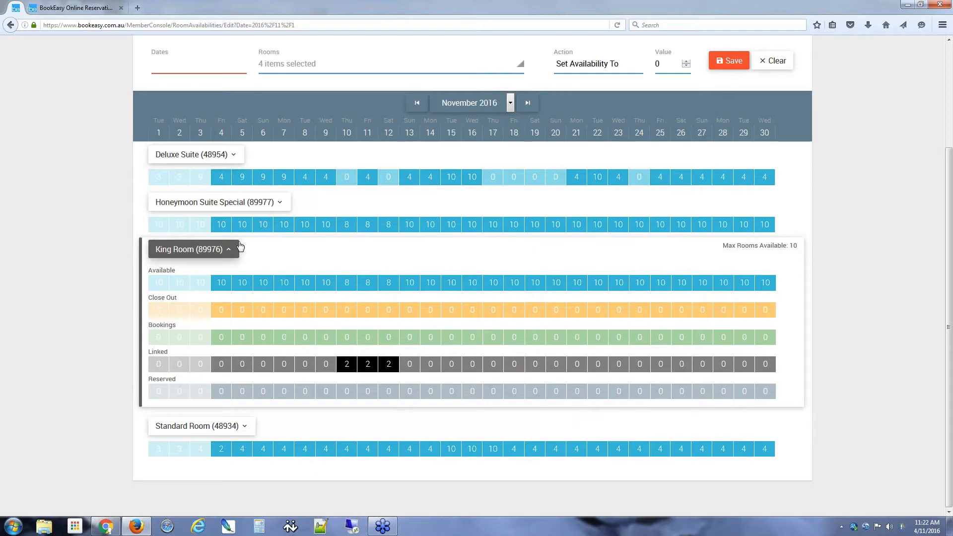
{"action": "left_click", "coordinate": [228, 202]}
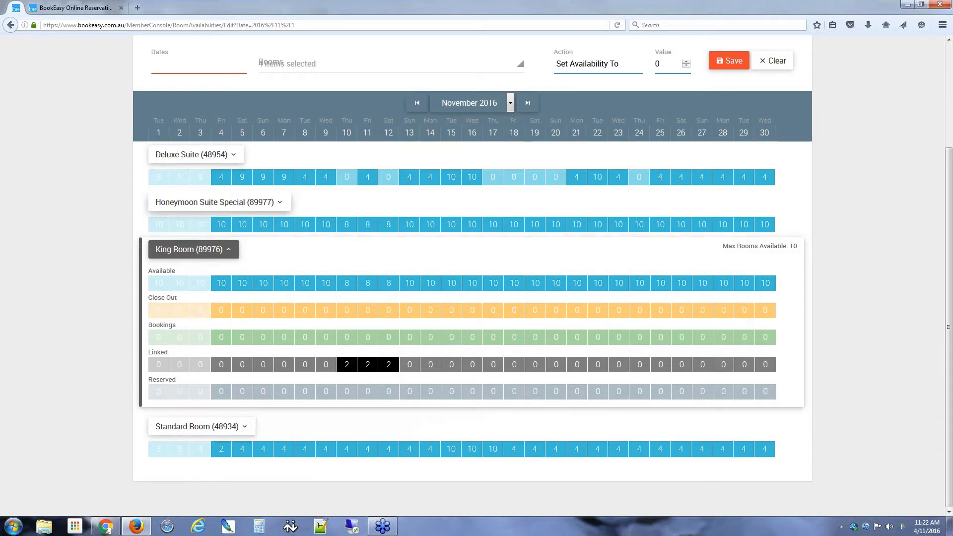
{"action": "scroll", "coordinate": [40, 292], "scroll_direction": "down", "scroll_amount": 1}
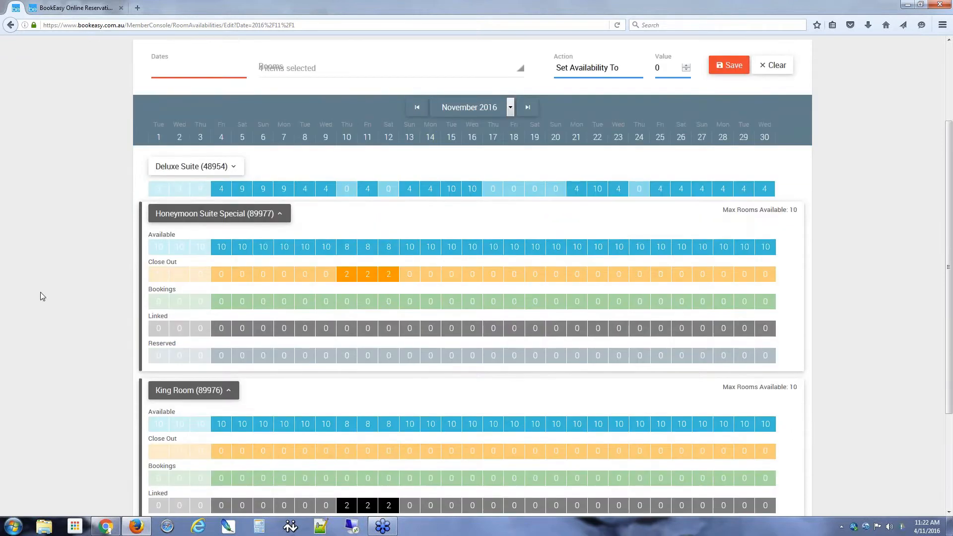
{"action": "scroll", "coordinate": [40, 292], "scroll_direction": "down", "scroll_amount": 2}
{"action": "scroll", "coordinate": [43, 292], "scroll_direction": "up", "scroll_amount": 1}
{"action": "left_click_drag", "start_coordinate": [949, 241], "coordinate": [950, 251]}
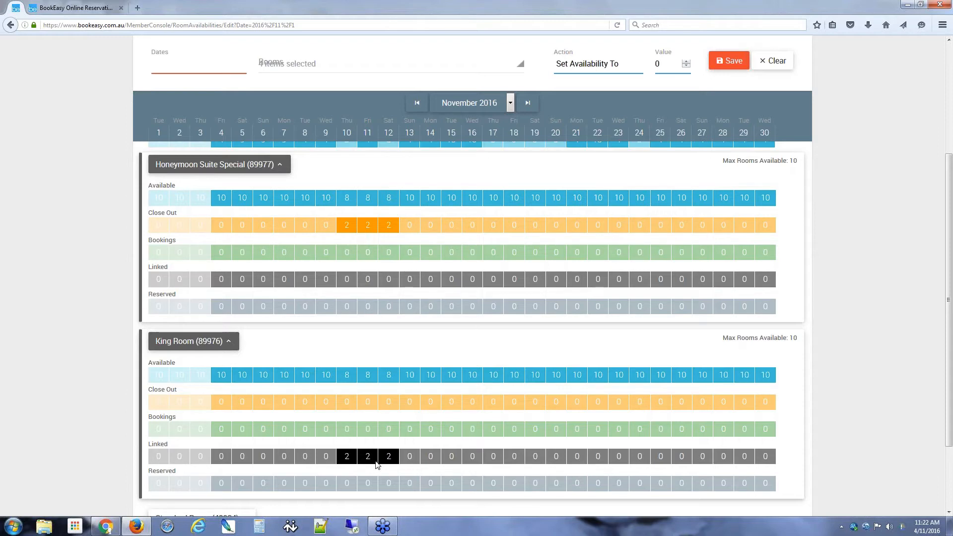
{"action": "scroll", "coordinate": [308, 425], "scroll_direction": "up", "scroll_amount": 2}
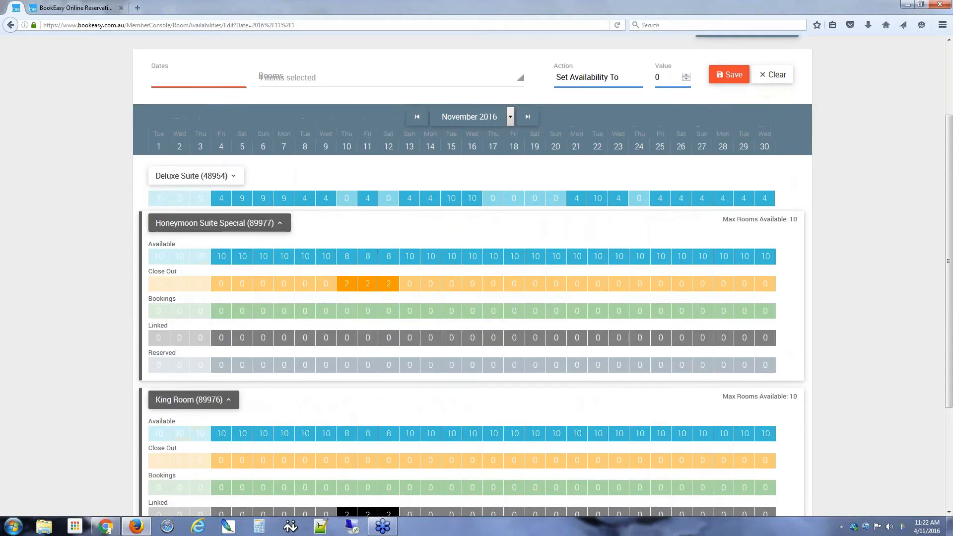
{"action": "scroll", "coordinate": [471, 278], "scroll_direction": "up", "scroll_amount": 3}
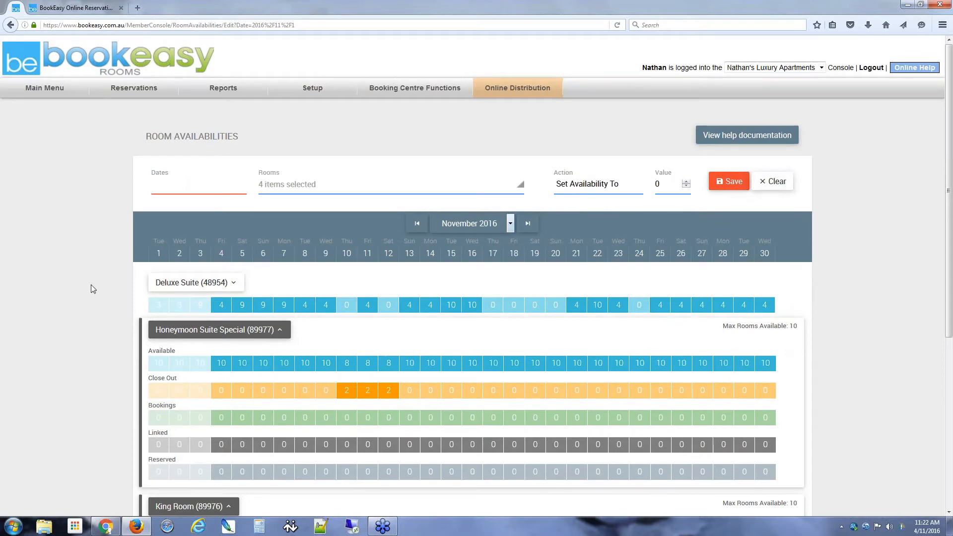
Step: Collapse the Honeymoon Suite Special and King Room detail rows
{"action": "left_click", "coordinate": [280, 330]}
{"action": "left_click", "coordinate": [282, 331]}
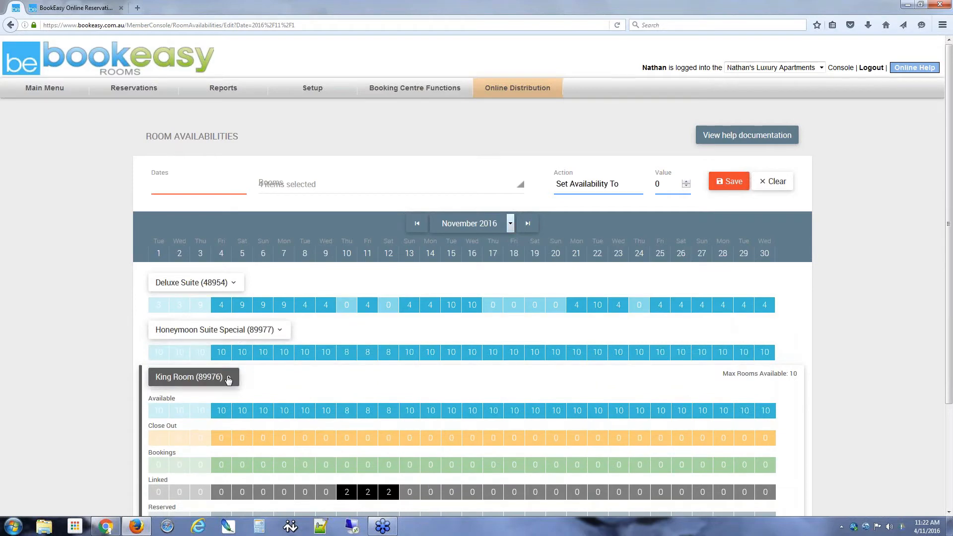
{"action": "left_click", "coordinate": [228, 380]}
{"action": "left_click", "coordinate": [228, 379]}
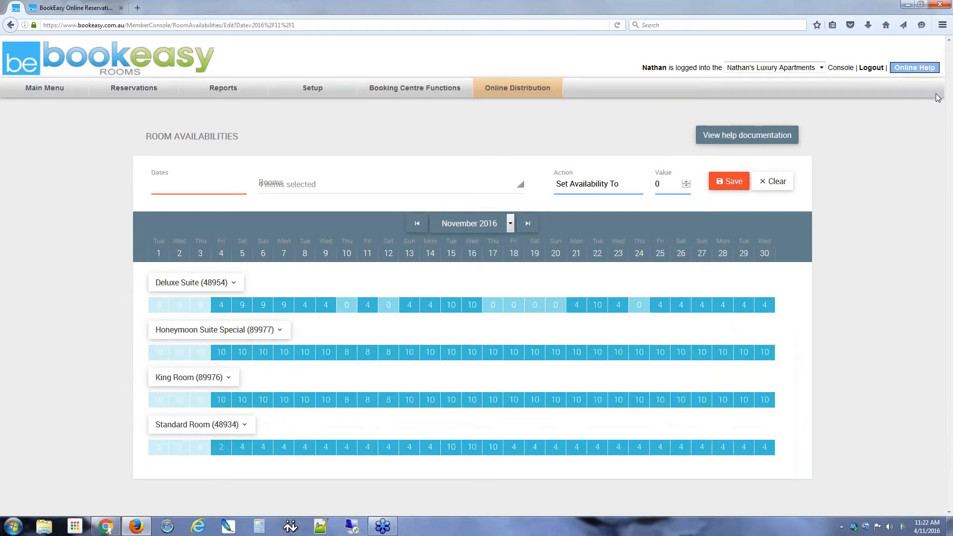
Step: Open the beRooms Starter Kit help slides on Managing Room Availability
{"action": "left_click", "coordinate": [883, 145]}
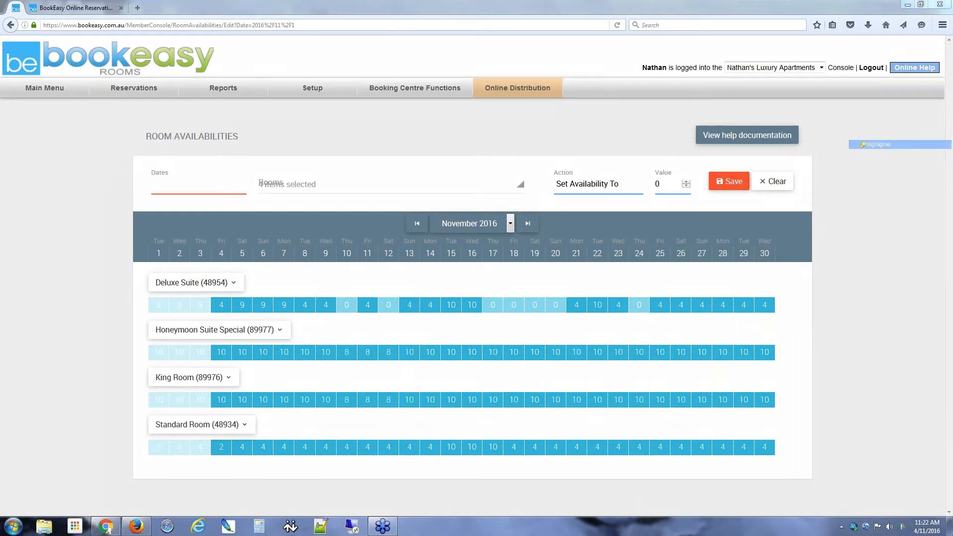
{"action": "mouse_move", "coordinate": [705, 115]}
{"action": "left_mouse_down"}
{"action": "mouse_move", "coordinate": [745, 171]}
{"action": "mouse_move", "coordinate": [715, 108]}
{"action": "mouse_move", "coordinate": [693, 114]}
{"action": "left_mouse_up"}
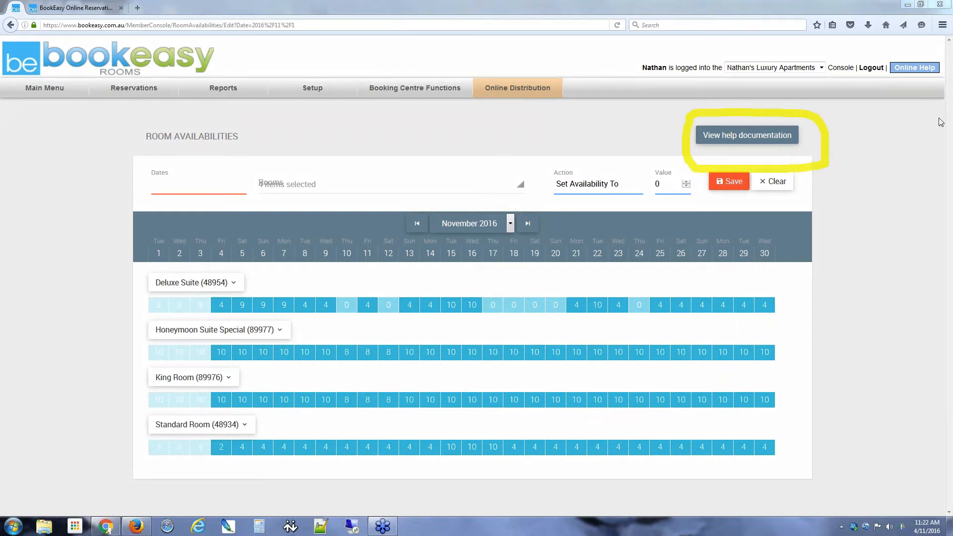
{"action": "left_click", "coordinate": [898, 177]}
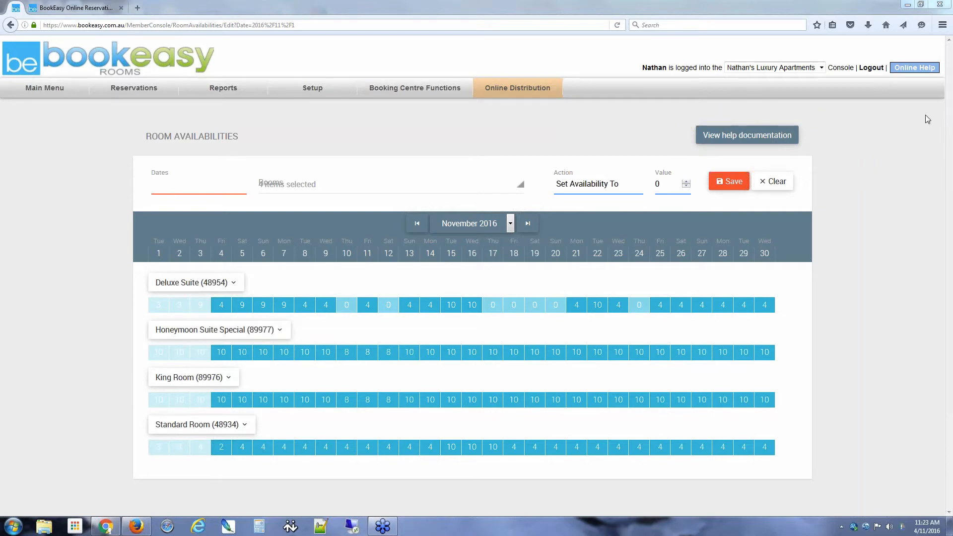
{"action": "left_click", "coordinate": [748, 139]}
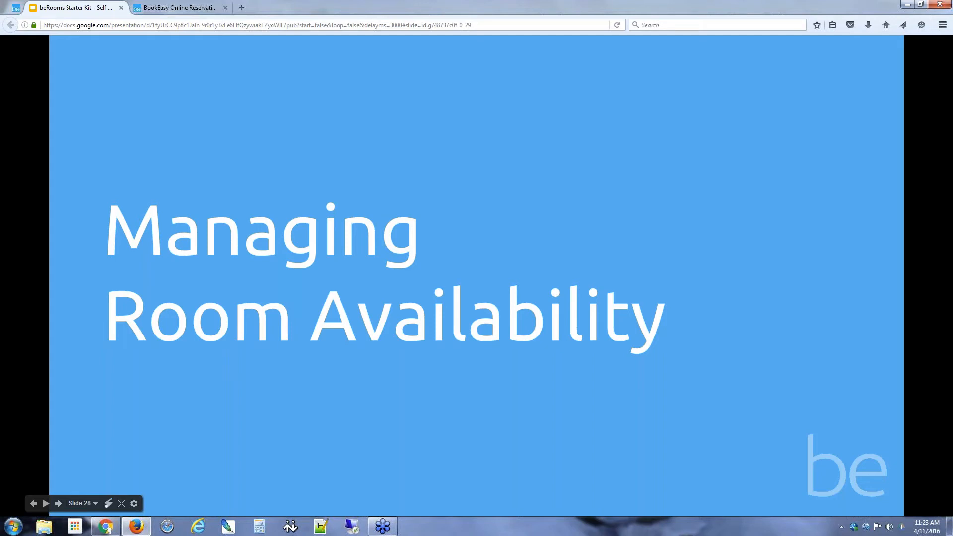
Step: Jump to slide 1 through the slide list, then back to slide 28, Managing Room Availability
{"action": "mouse_move", "coordinate": [731, 144]}
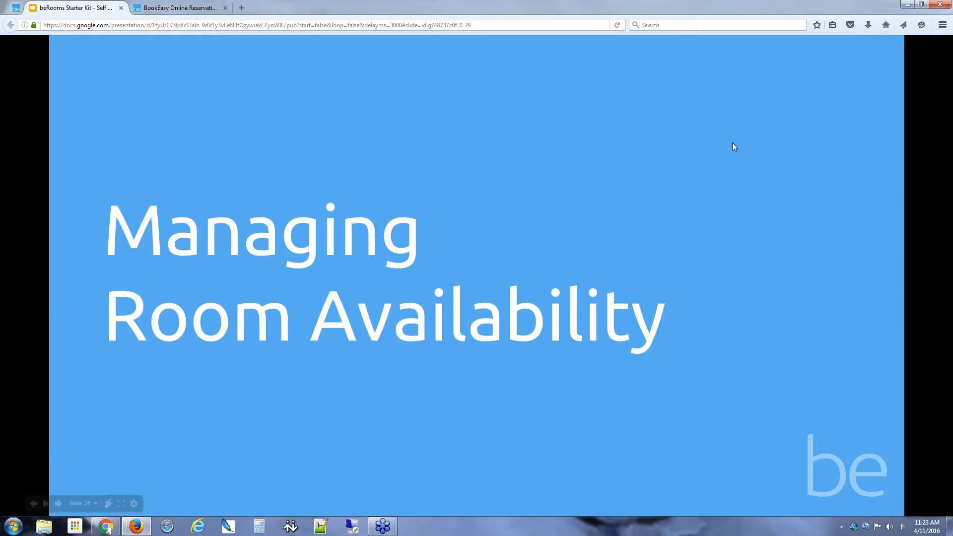
{"action": "left_click", "coordinate": [95, 505]}
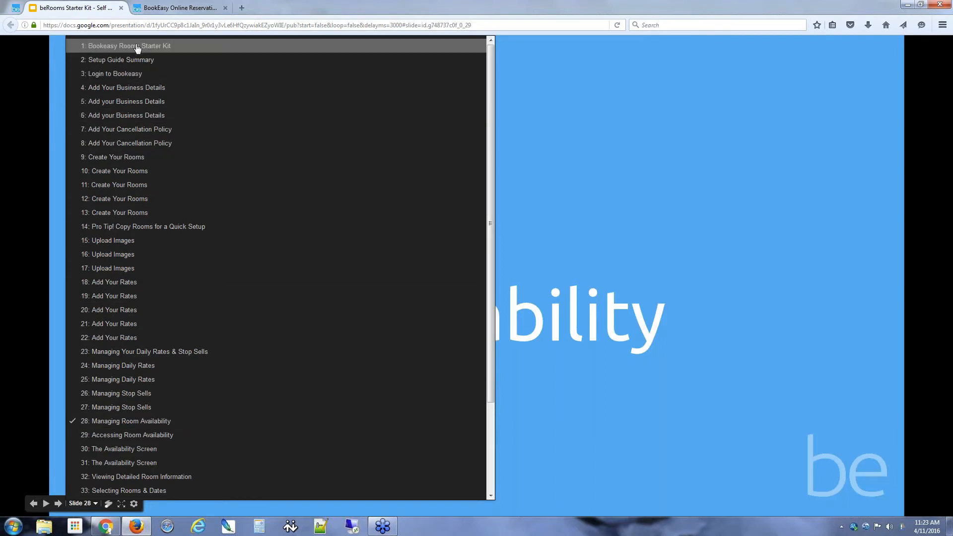
{"action": "left_click", "coordinate": [136, 46]}
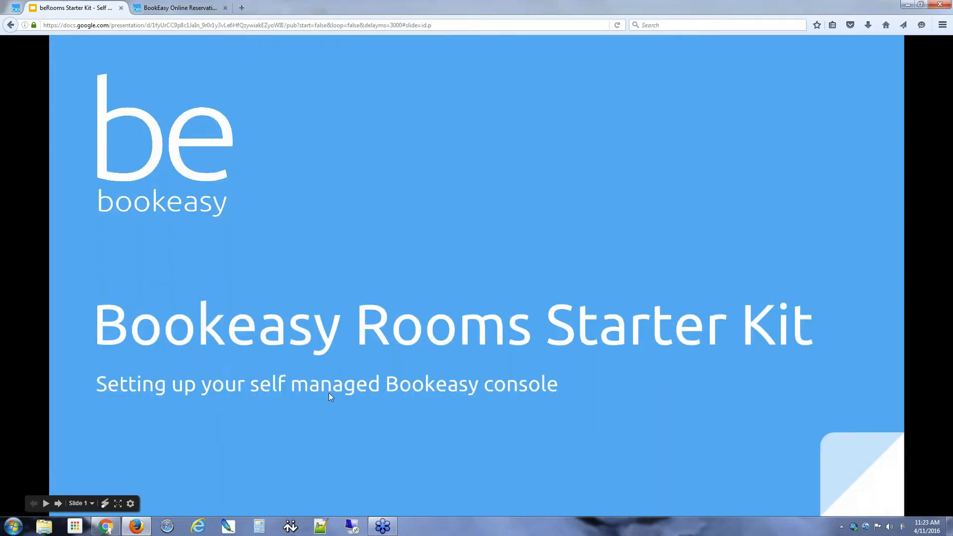
{"action": "left_click", "coordinate": [84, 503]}
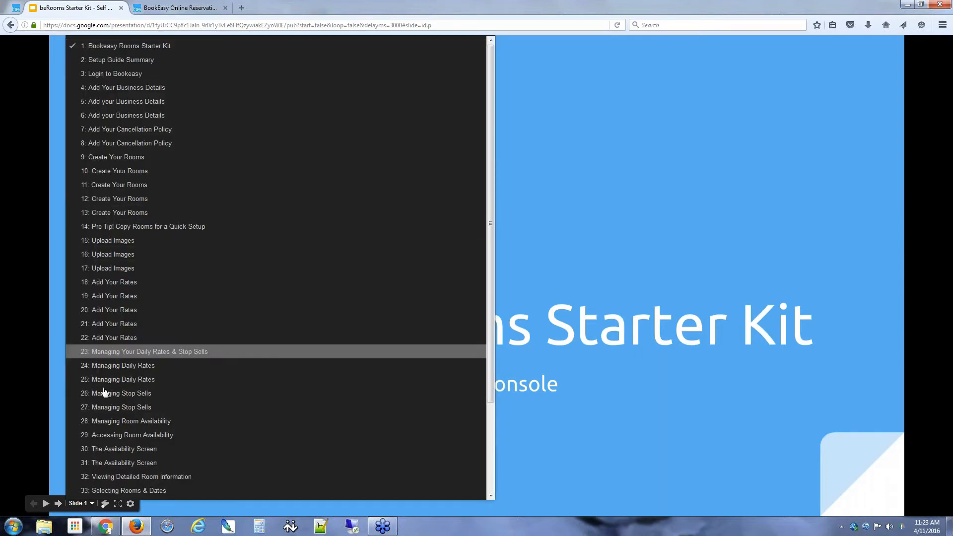
{"action": "left_click", "coordinate": [130, 421]}
Step: Advance through slides 29–32 to slide 33, Selecting Rooms & Dates
{"action": "left_click", "coordinate": [622, 237]}
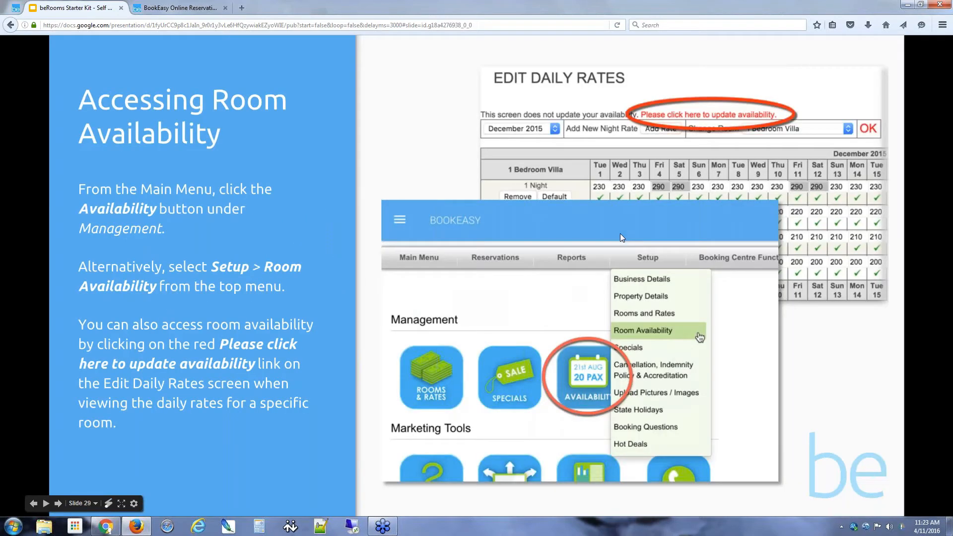
{"action": "left_click", "coordinate": [619, 237]}
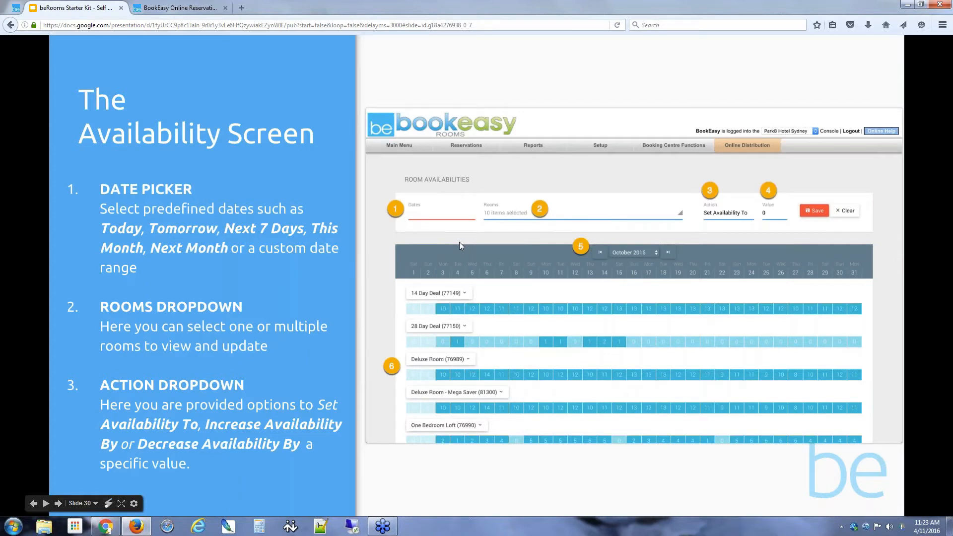
{"action": "left_click", "coordinate": [416, 272]}
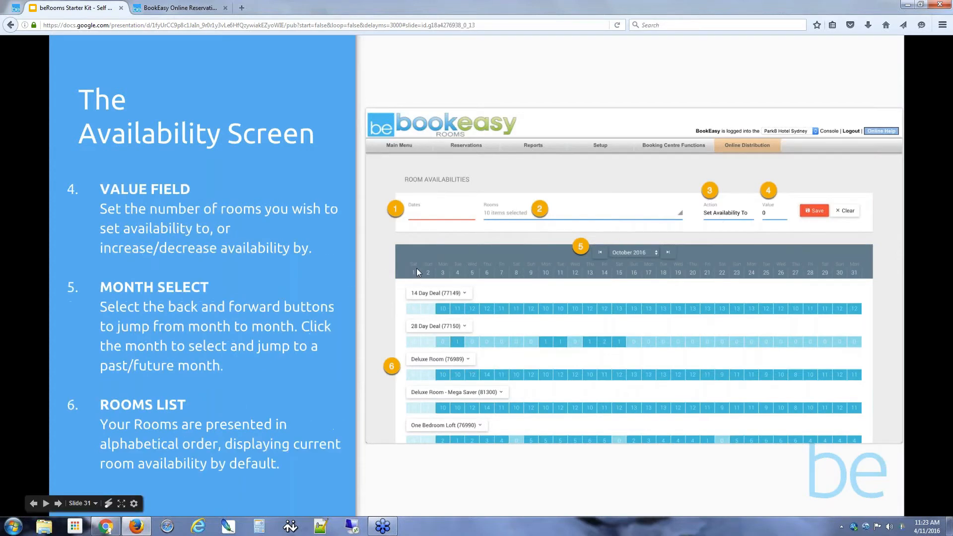
{"action": "left_click", "coordinate": [417, 271]}
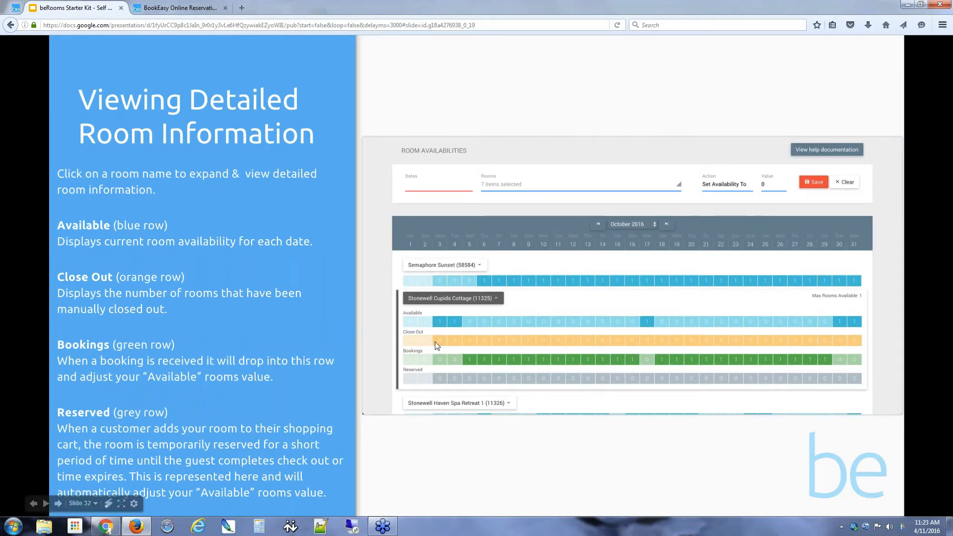
{"action": "left_click", "coordinate": [471, 316]}
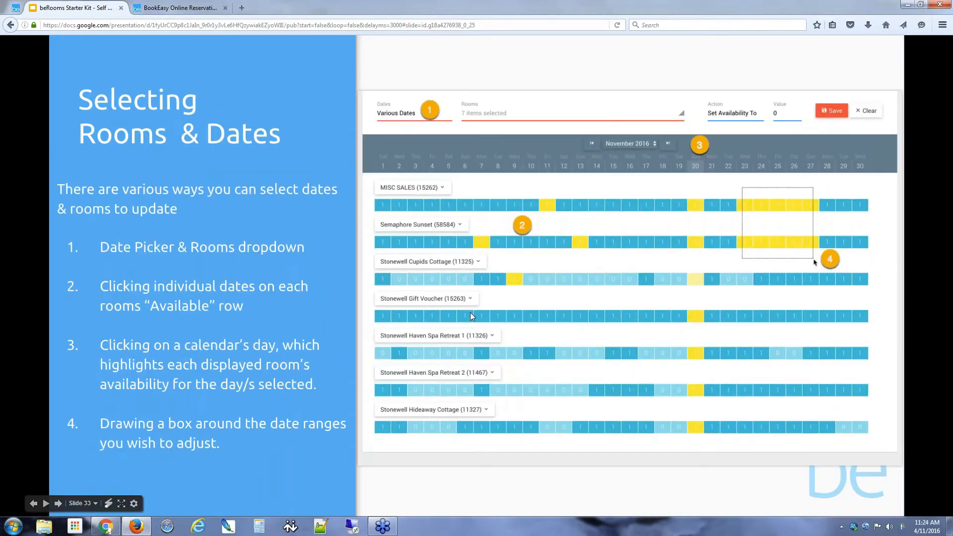
Step: On the release notes page, highlight the Enhanced Availability Screens heading and the beRooms consoles link
{"action": "left_click", "coordinate": [111, 531]}
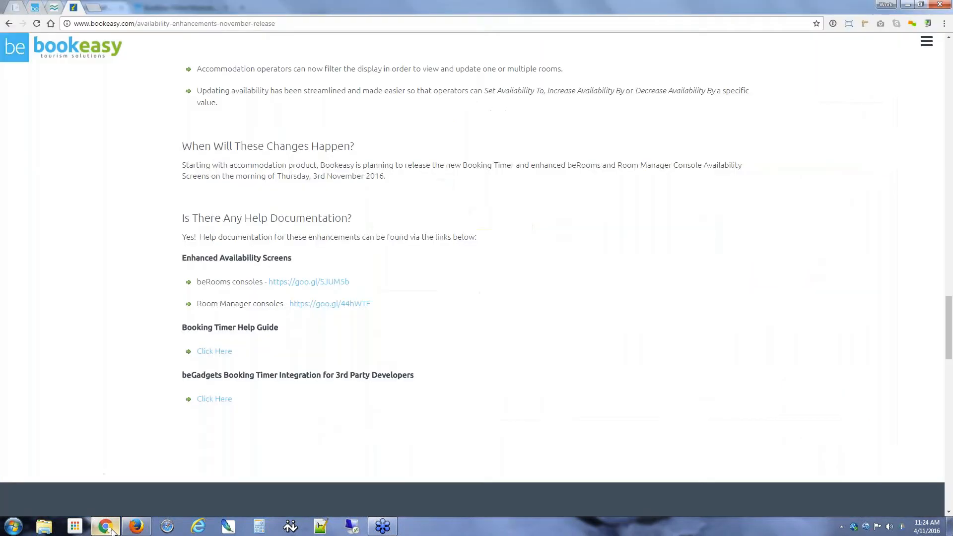
{"action": "left_click", "coordinate": [194, 24]}
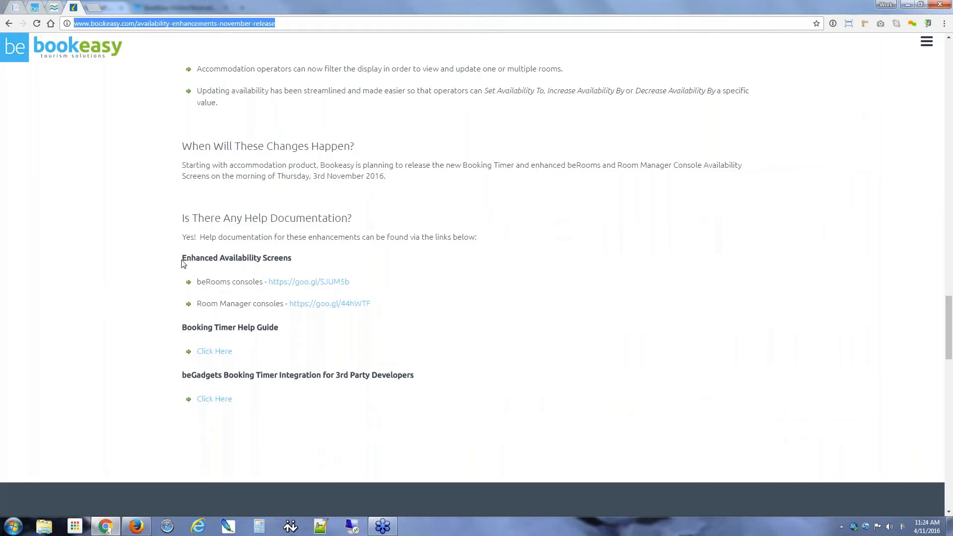
{"action": "left_click_drag", "start_coordinate": [183, 258], "coordinate": [300, 256]}
{"action": "left_click", "coordinate": [300, 257]}
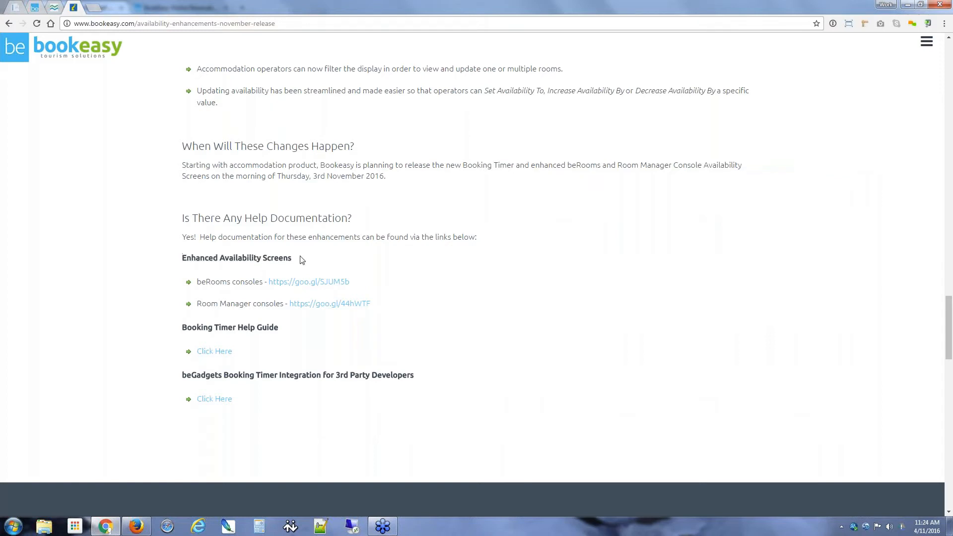
{"action": "left_click_drag", "start_coordinate": [351, 282], "coordinate": [267, 283]}
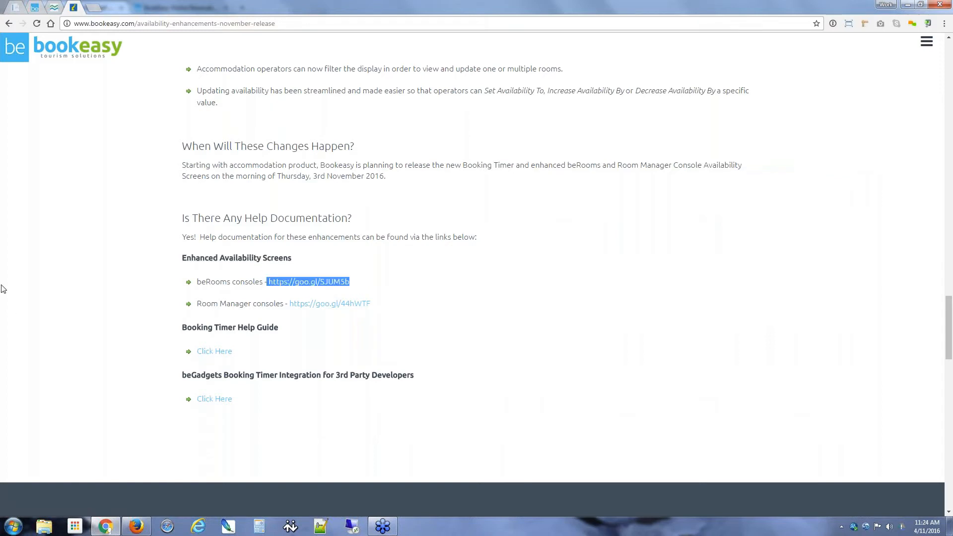
Step: Glance at the slides again, then return to the Bookeasy console tab
{"action": "left_click", "coordinate": [136, 527]}
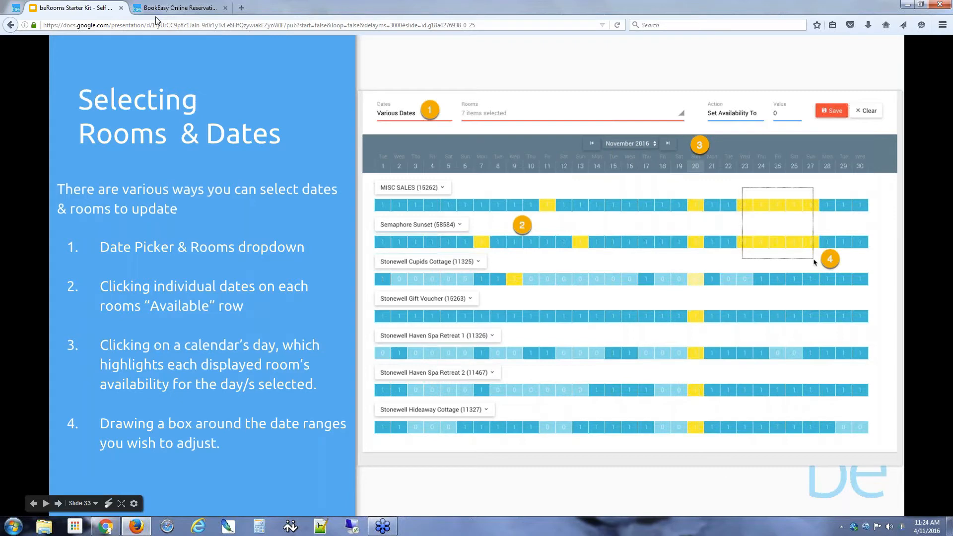
{"action": "left_click", "coordinate": [105, 526]}
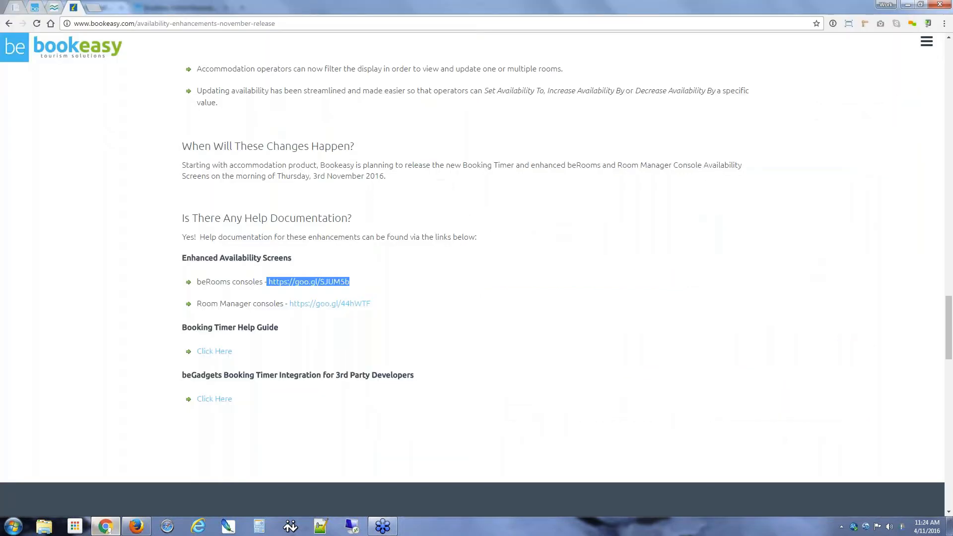
{"action": "left_click", "coordinate": [35, 8]}
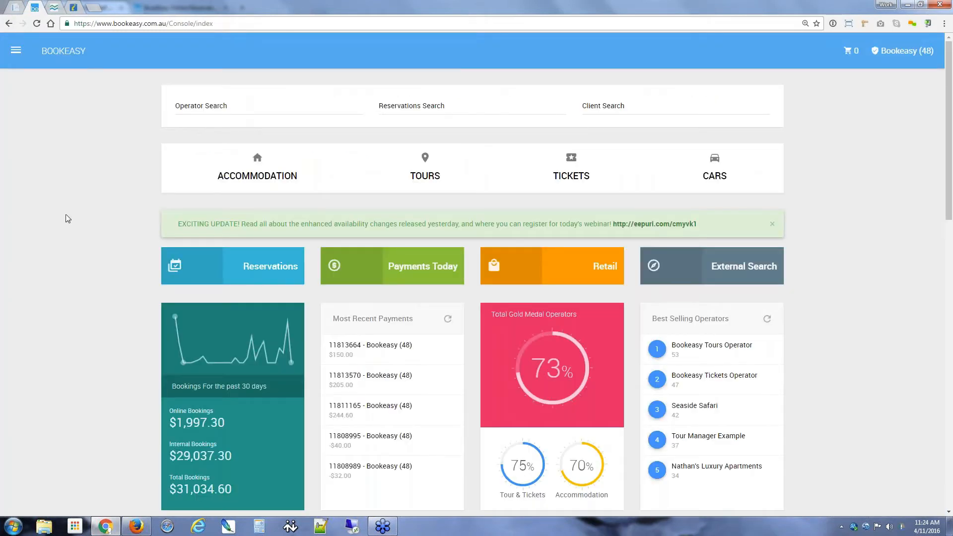
Step: Reload, then sign back in through the Bookeasy login.aspx page using the saved credentials
{"action": "left_click", "coordinate": [37, 24]}
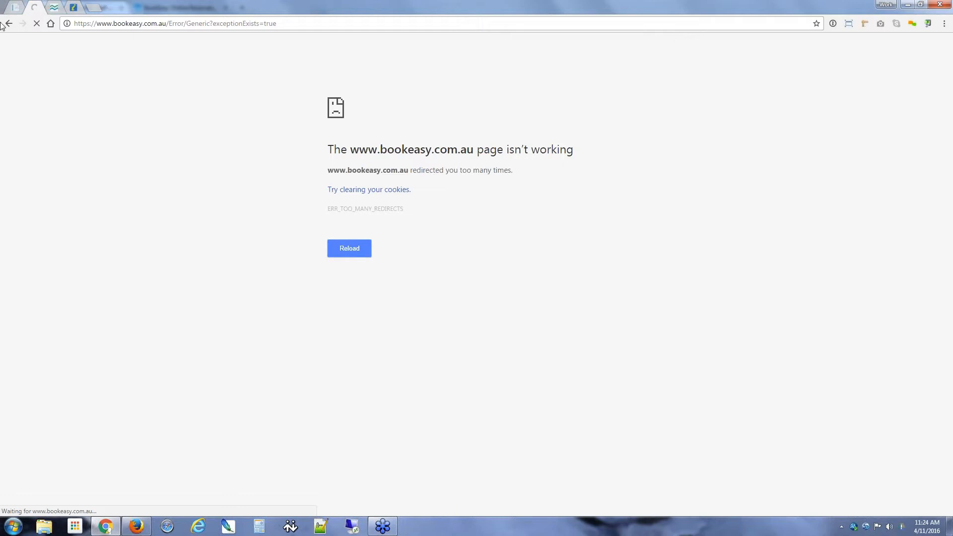
{"action": "left_click", "coordinate": [134, 23]}
{"action": "type", "text": "b"}
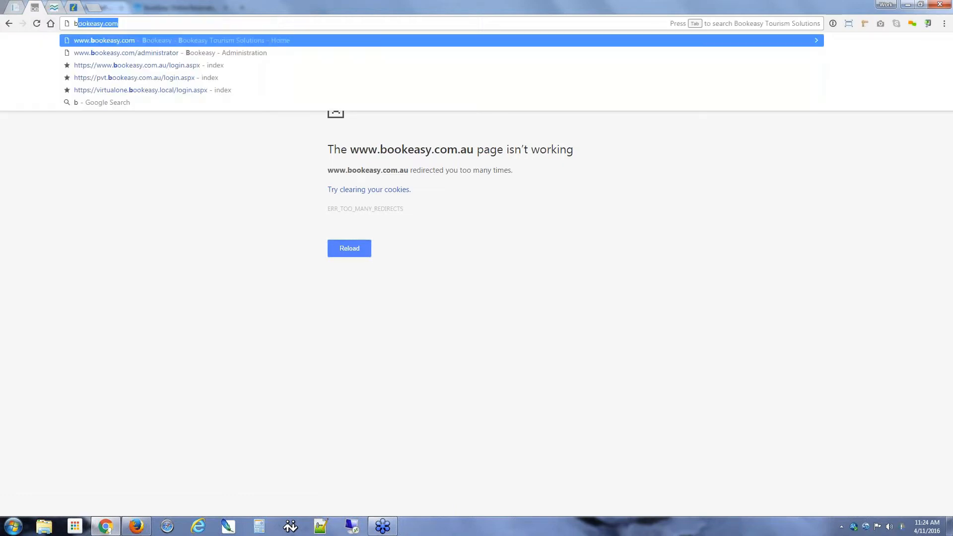
{"action": "type", "text": "ookeasy"}
{"action": "key", "text": "Down"}
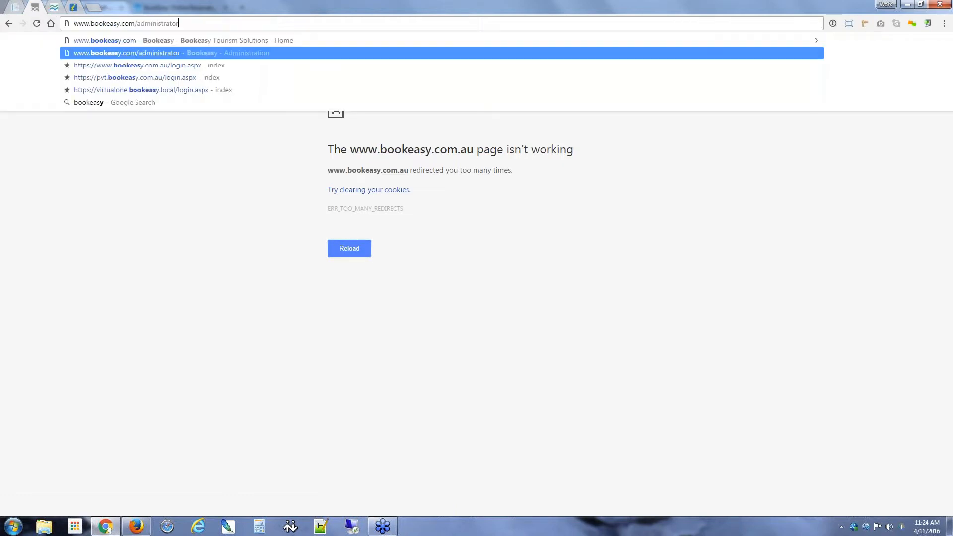
{"action": "key", "text": "Down"}
{"action": "key", "text": "Return"}
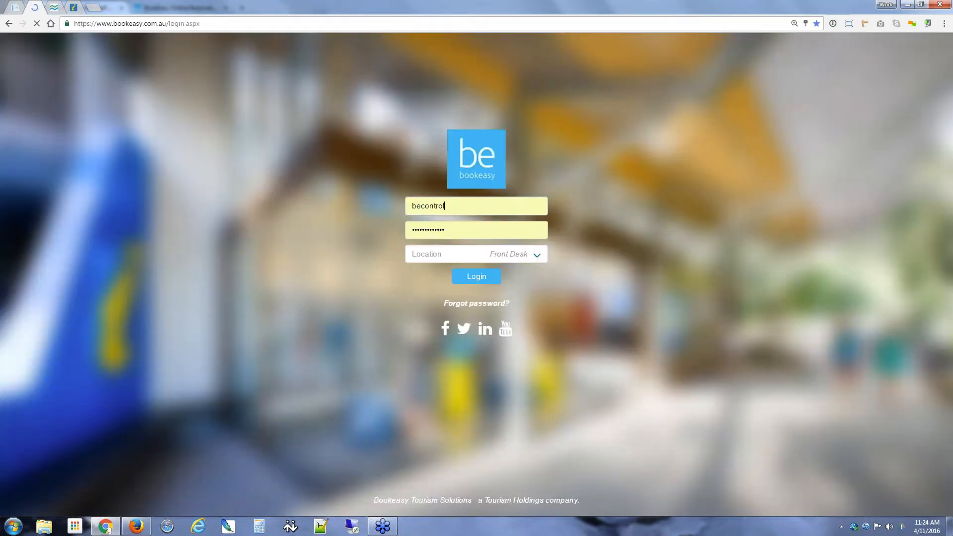
{"action": "left_click", "coordinate": [462, 276]}
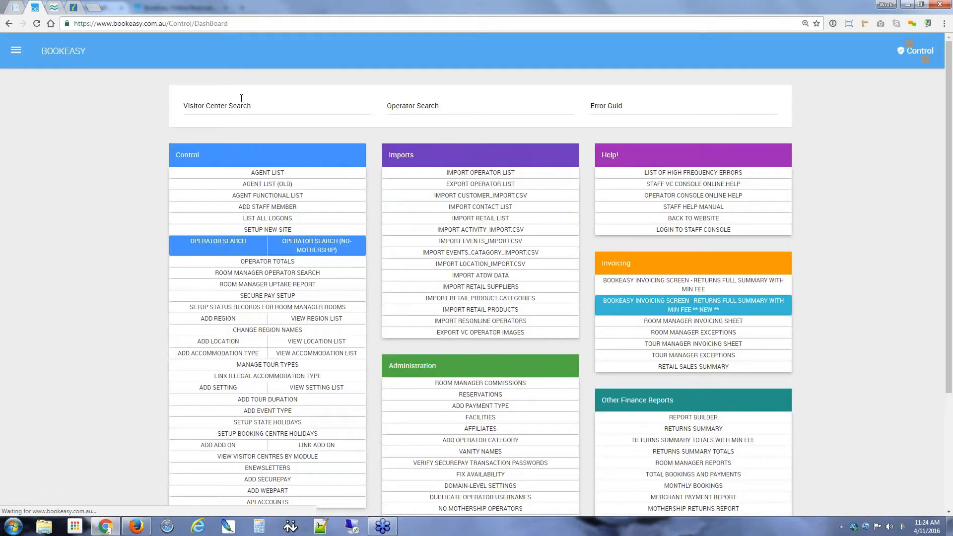
Step: Search visitor centres for 'bookeasy train', log into Bookeasy Training Visitor Centre, and open the Bookeasy (48) menu
{"action": "left_click", "coordinate": [226, 104]}
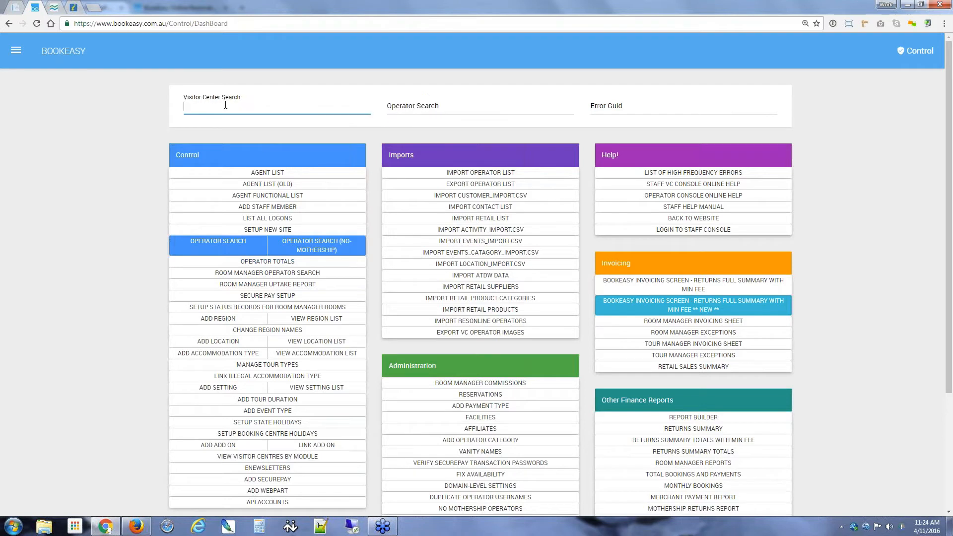
{"action": "type", "text": "bookeasy train"}
{"action": "key", "text": "Return"}
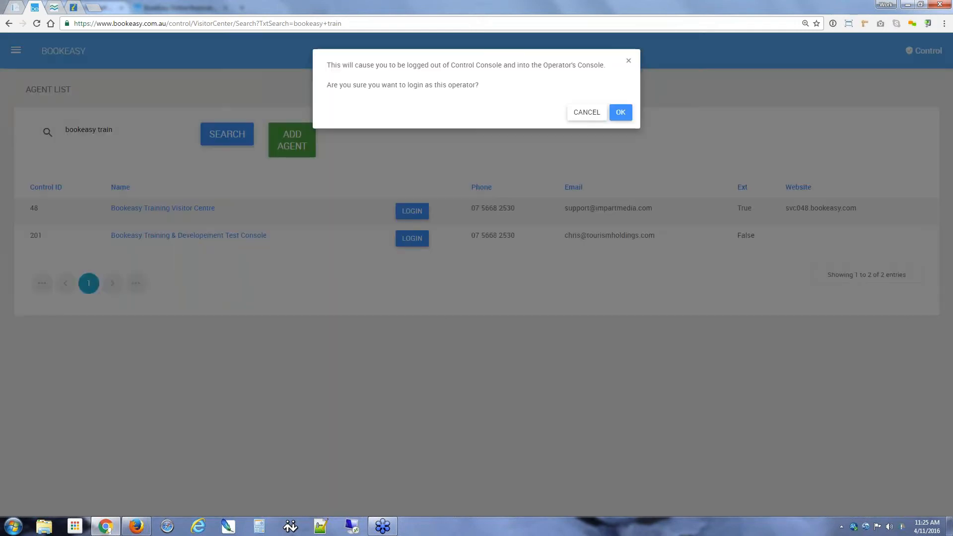
{"action": "left_click", "coordinate": [620, 112]}
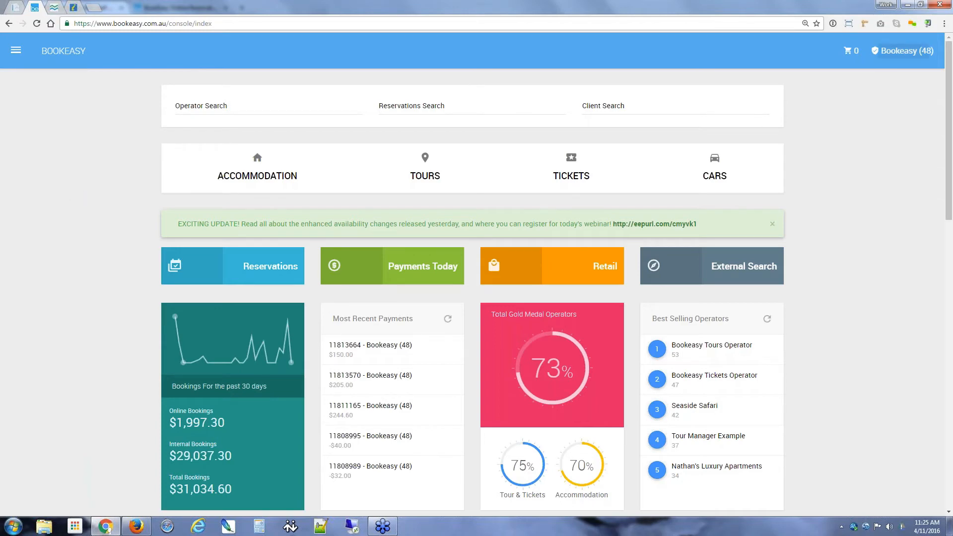
{"action": "left_click", "coordinate": [893, 55]}
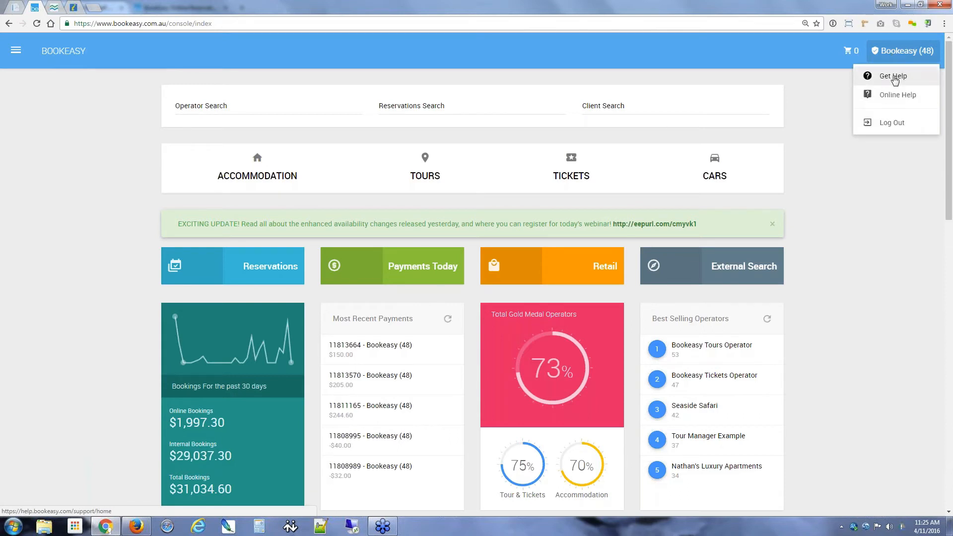
Step: Open the Bookeasy help centre and zoom the page to 125%
{"action": "left_click", "coordinate": [894, 78]}
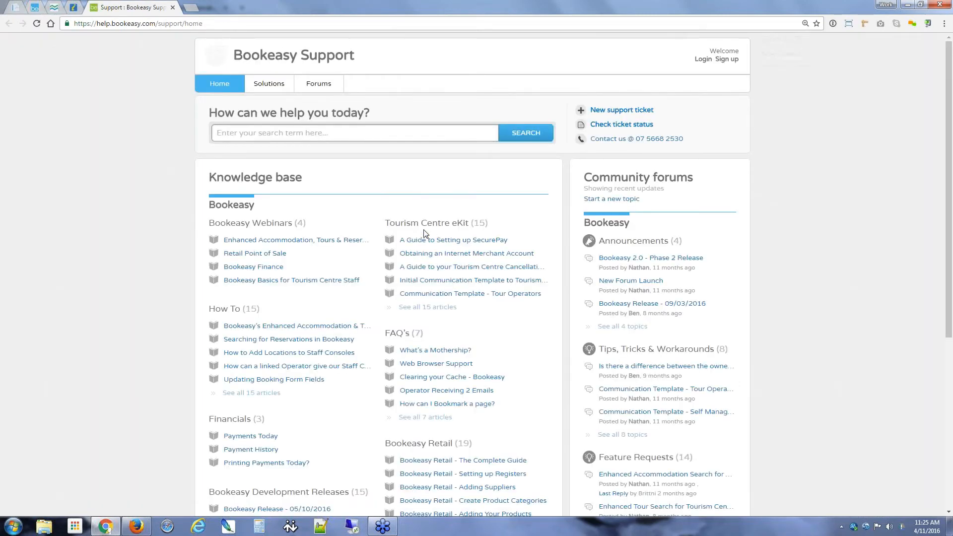
{"action": "key", "text": "ctrl+plus"}
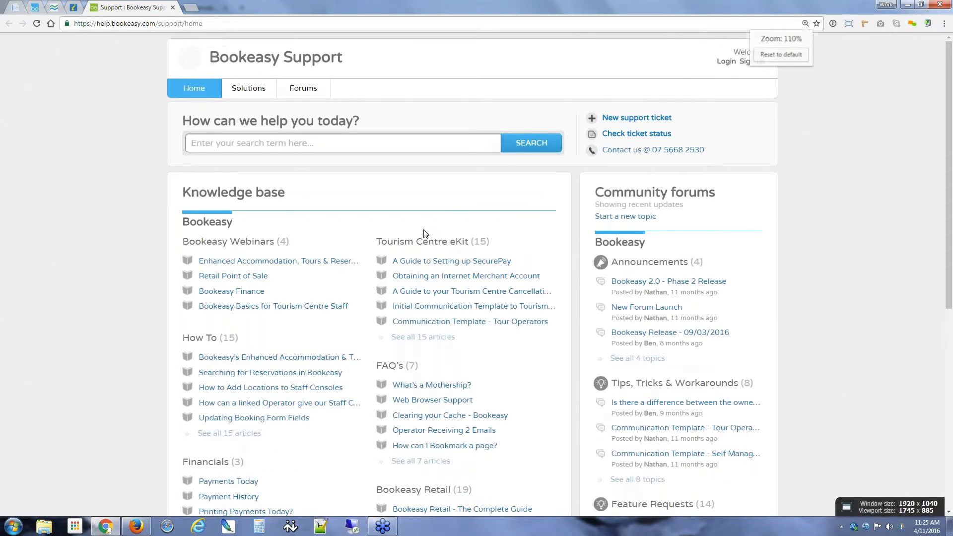
{"action": "key", "text": "ctrl+plus"}
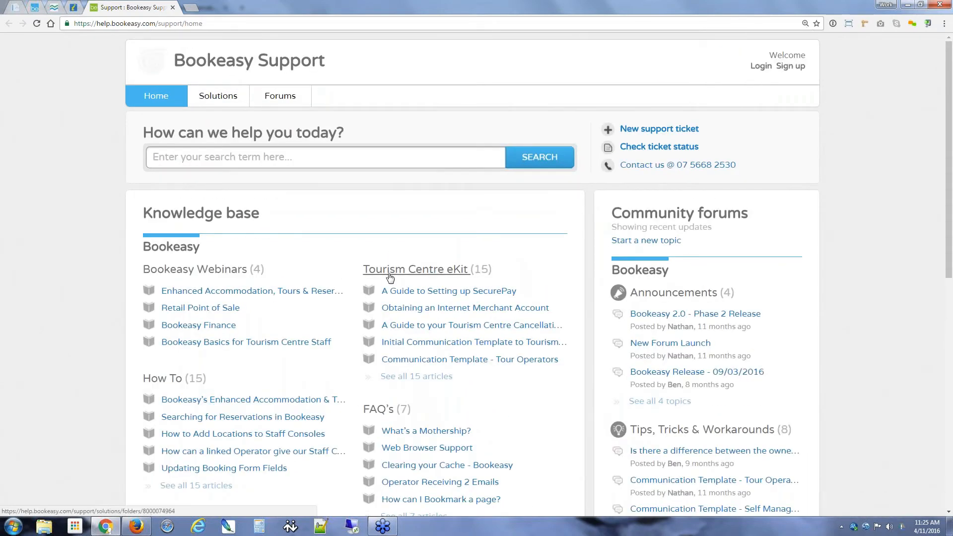
Step: Open the Bookeasy's Booking Timer article from page 2 of Tourism Centre eKit and show its slides full screen
{"action": "left_click", "coordinate": [389, 274]}
{"action": "scroll", "coordinate": [58, 257], "scroll_direction": "down", "scroll_amount": 5}
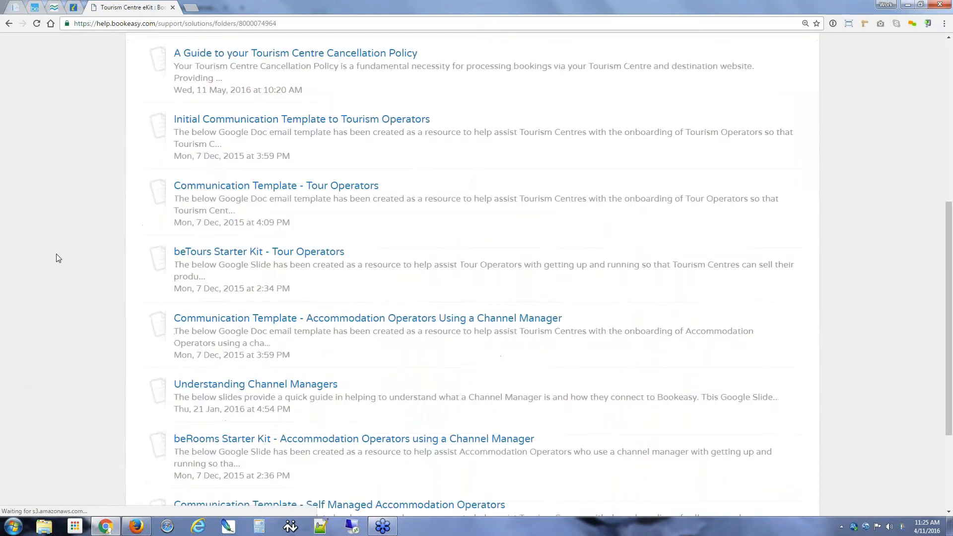
{"action": "scroll", "coordinate": [59, 258], "scroll_direction": "down", "scroll_amount": 3}
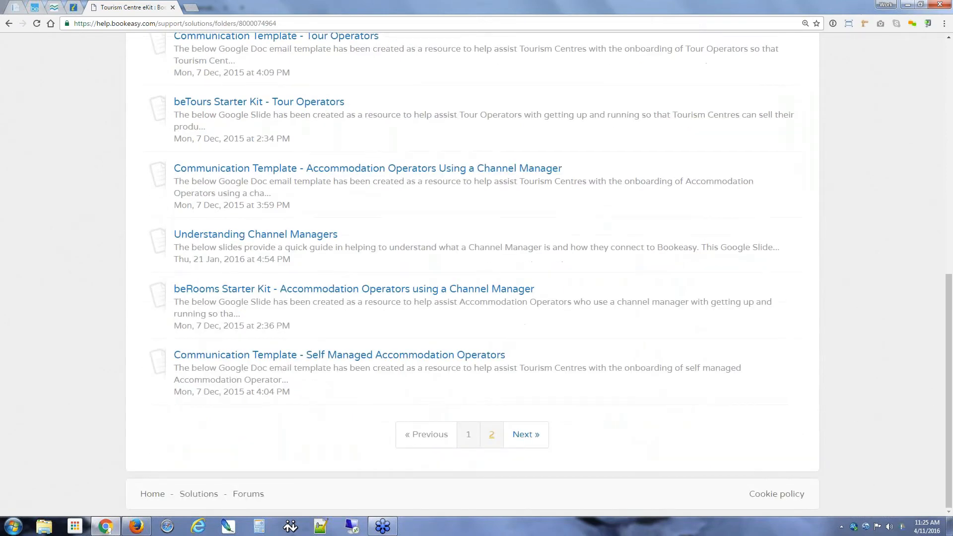
{"action": "left_click", "coordinate": [491, 434]}
{"action": "scroll", "coordinate": [27, 187], "scroll_direction": "down", "scroll_amount": 3}
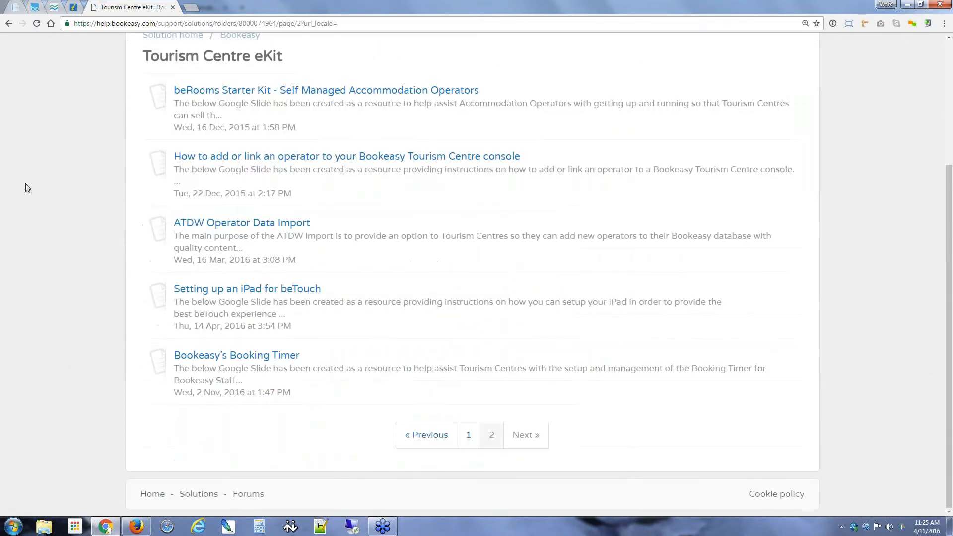
{"action": "left_click", "coordinate": [215, 361]}
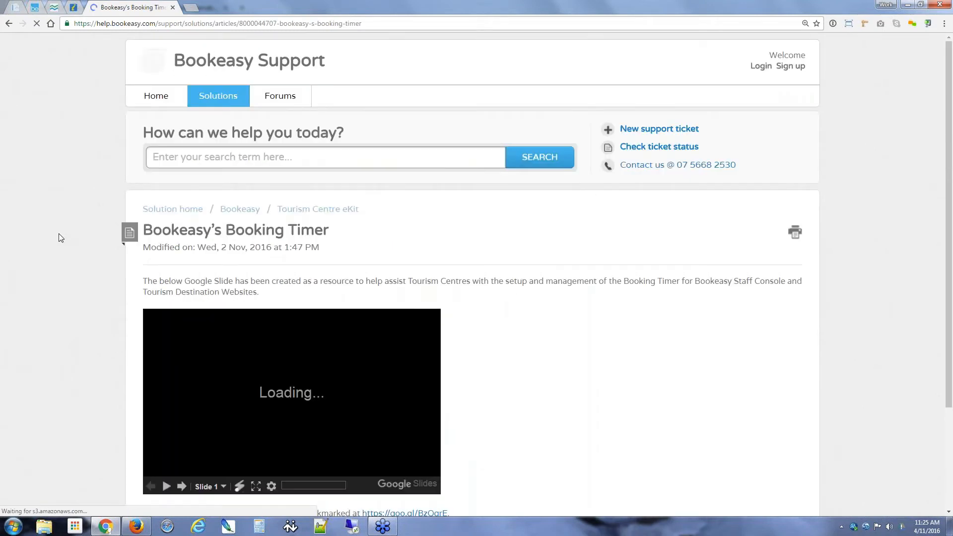
{"action": "scroll", "coordinate": [58, 238], "scroll_direction": "down", "scroll_amount": 2}
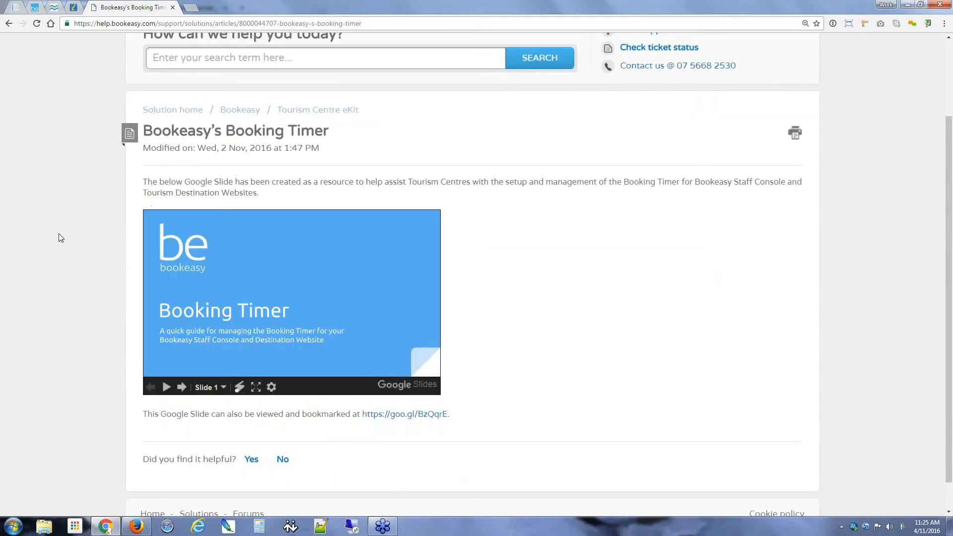
{"action": "left_click", "coordinate": [256, 387]}
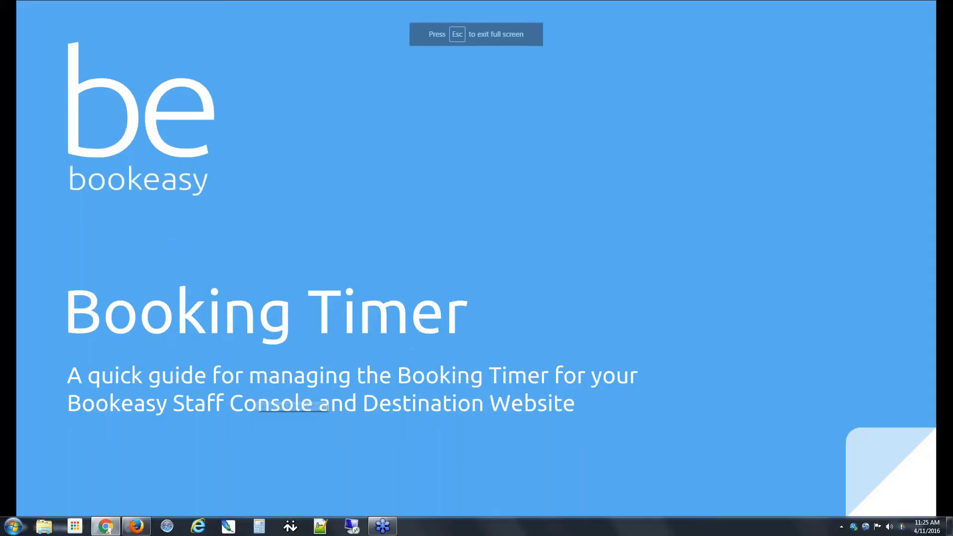
Step: Advance the Booking Timer slides to the Internal Cart / Public Cart slide, then exit full screen
{"action": "left_click", "coordinate": [449, 242]}
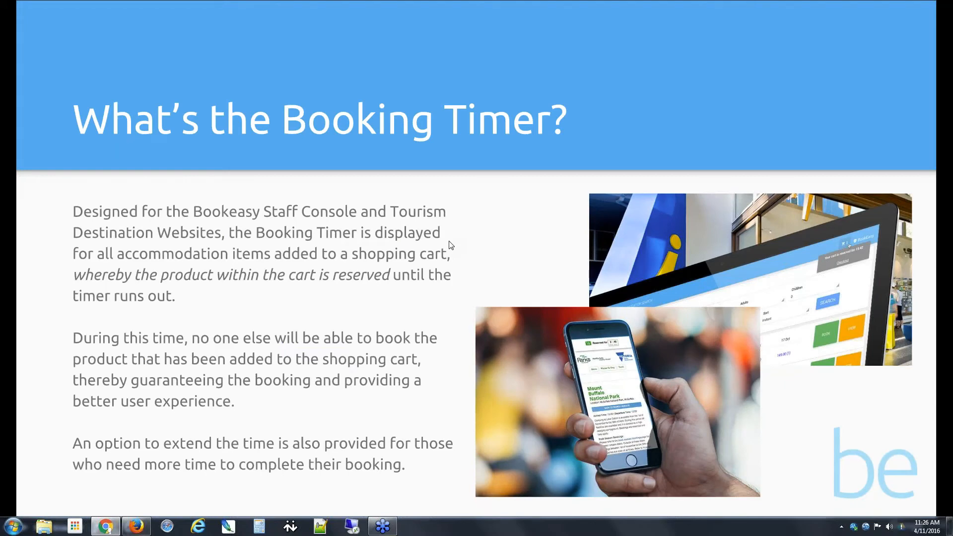
{"action": "left_click", "coordinate": [451, 245]}
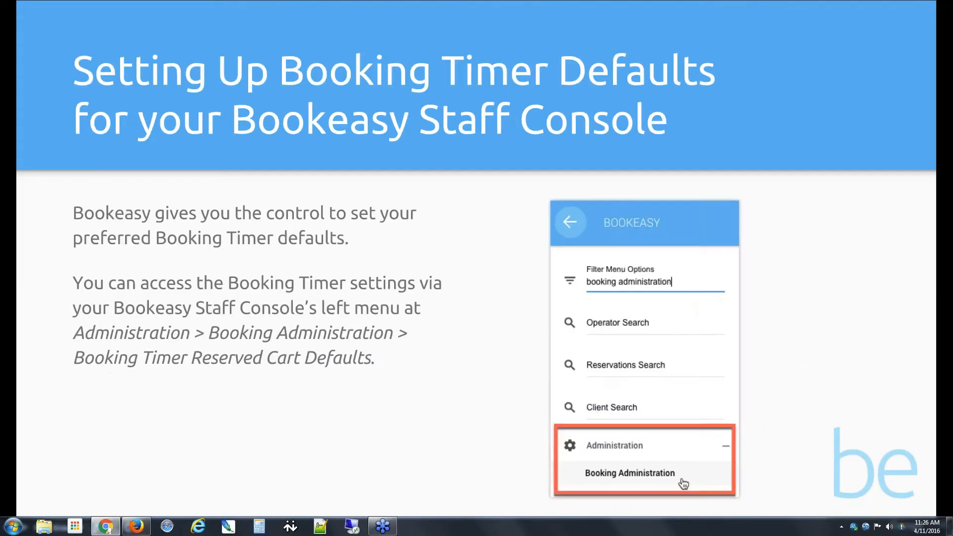
{"action": "key", "text": "Right"}
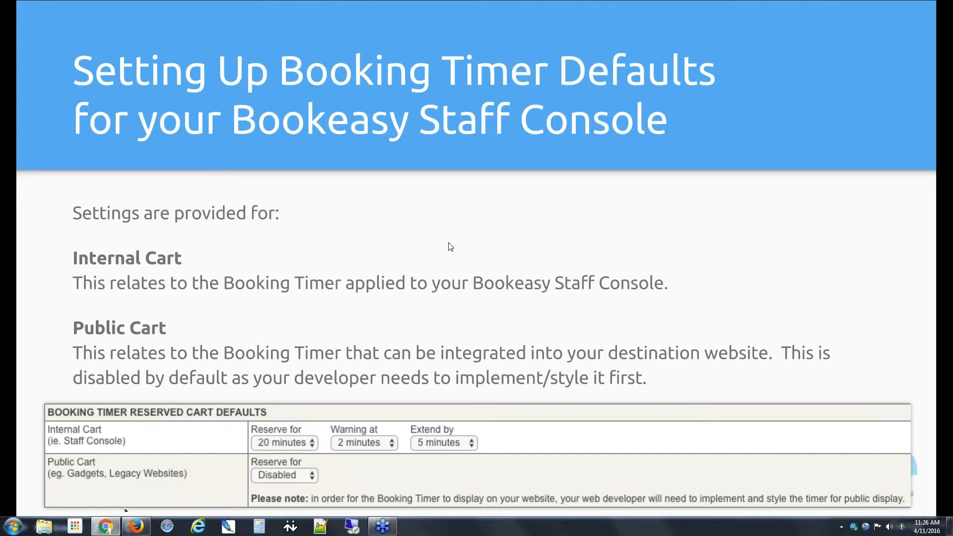
{"action": "key", "text": "Escape"}
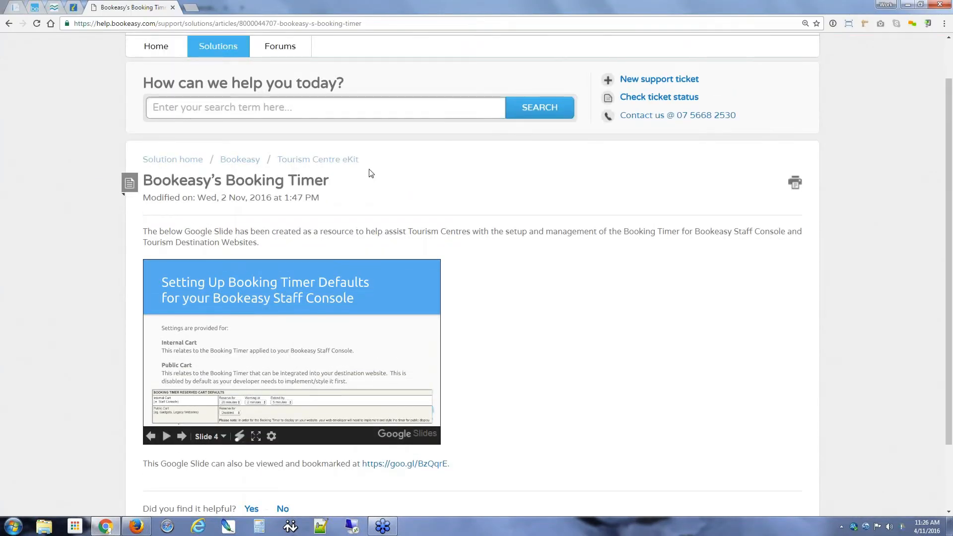
Step: In the console, open Booking Administration through the side menu filtered by 'booking ad', zoomed to 150%
{"action": "left_click", "coordinate": [35, 7]}
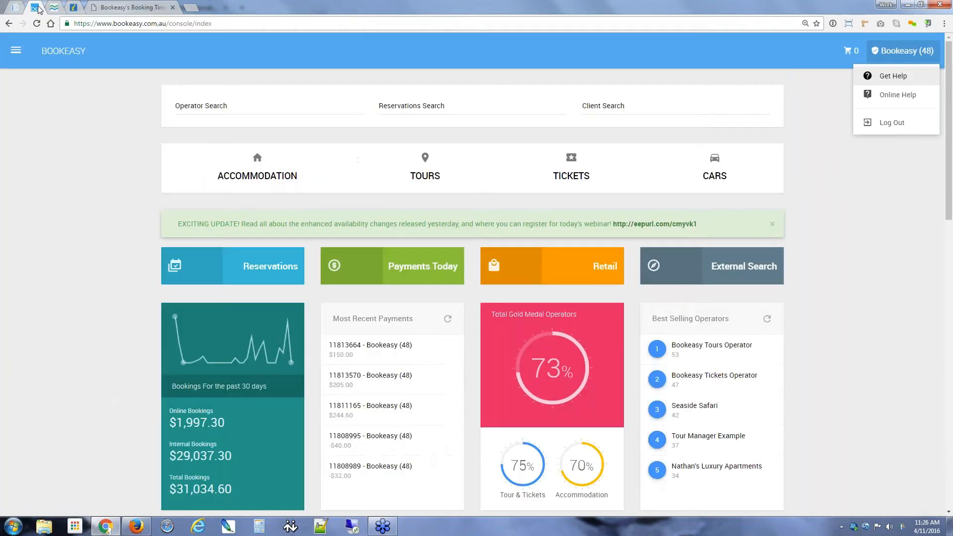
{"action": "left_click", "coordinate": [12, 194]}
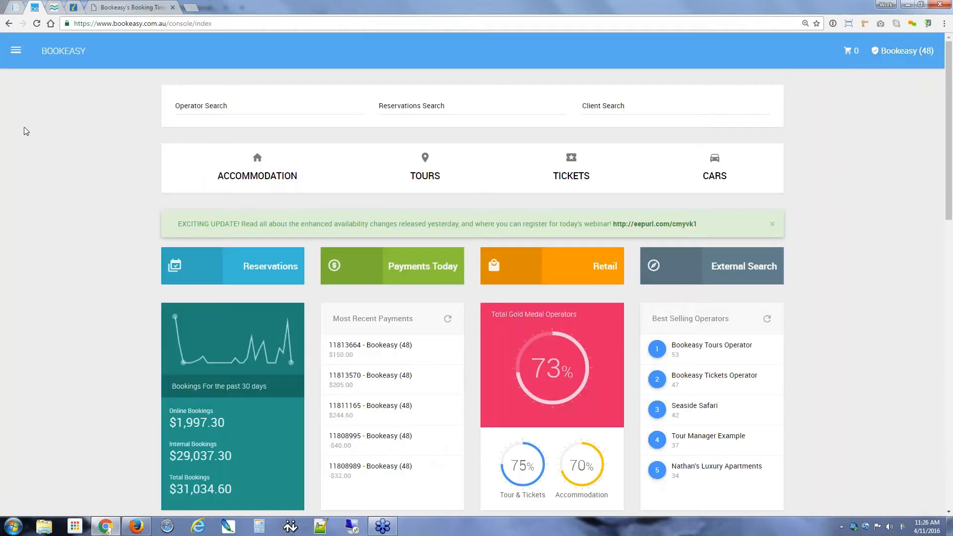
{"action": "left_click", "coordinate": [16, 52]}
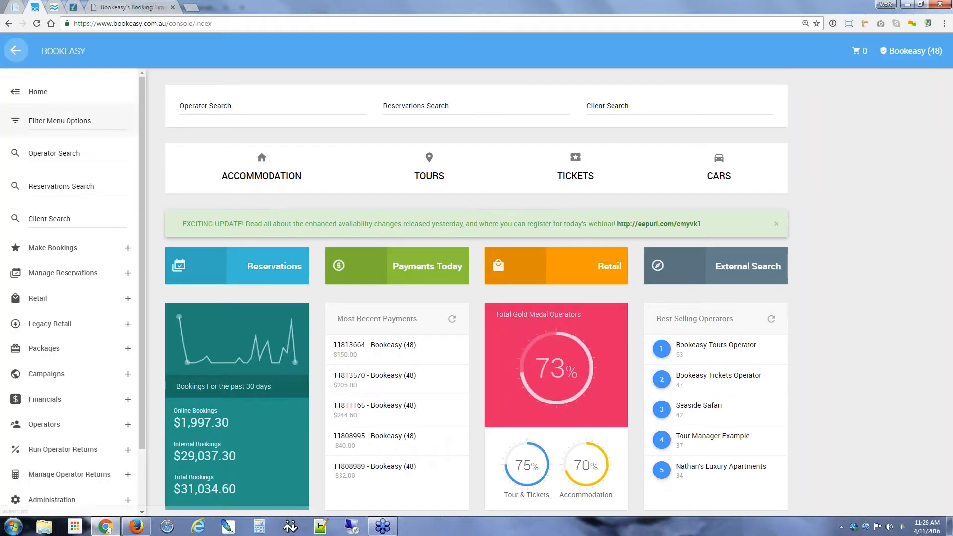
{"action": "type", "text": "booking admin"}
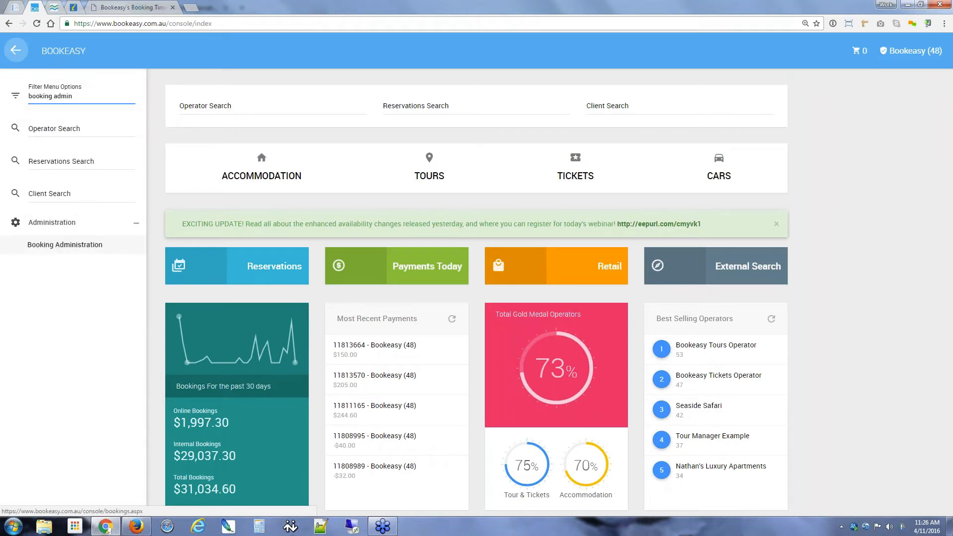
{"action": "left_click", "coordinate": [75, 252]}
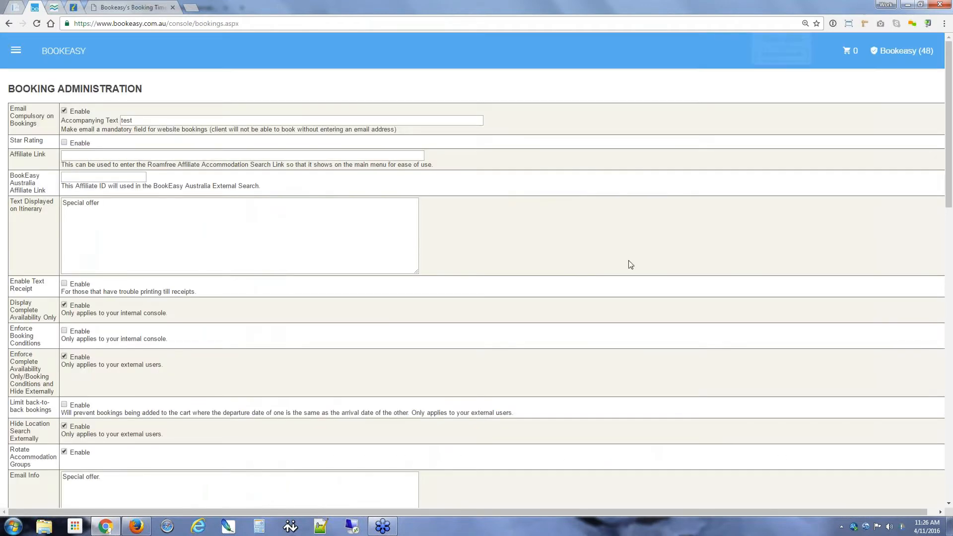
{"action": "key", "text": "ctrl+plus"}
{"action": "key", "text": "ctrl+plus"}
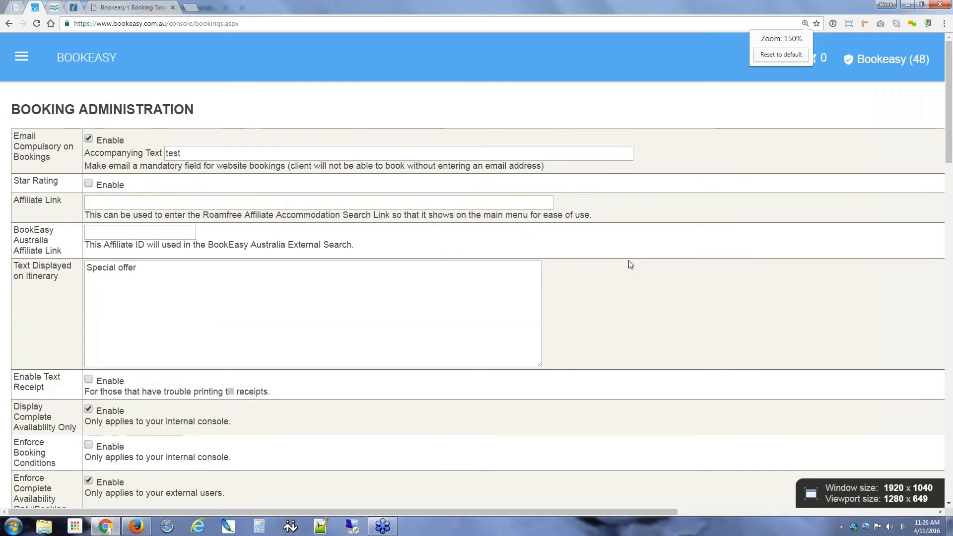
Step: Scroll to Booking Timer Reserved Cart Defaults, point out Internal Cart, and show its 3-minute reserve choices
{"action": "scroll", "coordinate": [654, 254], "scroll_direction": "down", "scroll_amount": 9}
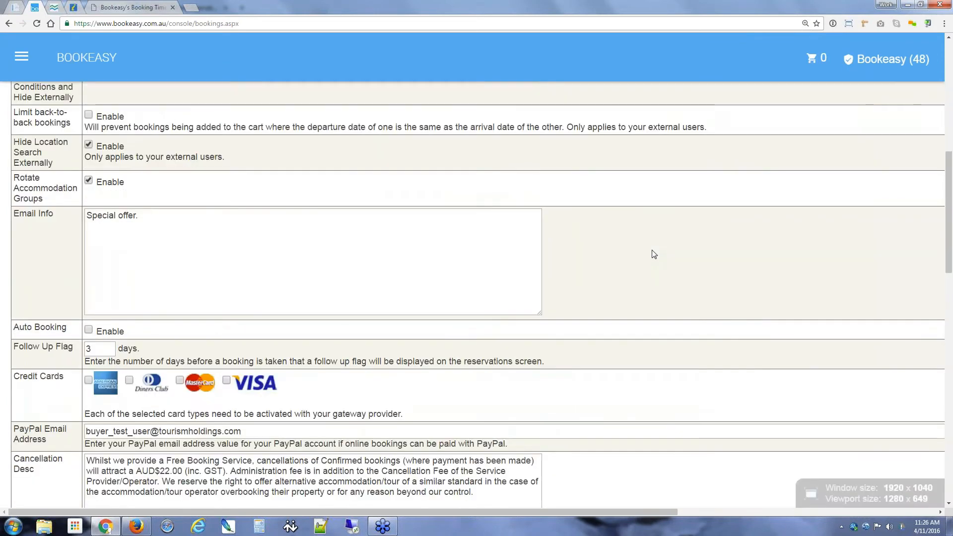
{"action": "scroll", "coordinate": [653, 253], "scroll_direction": "down", "scroll_amount": 5}
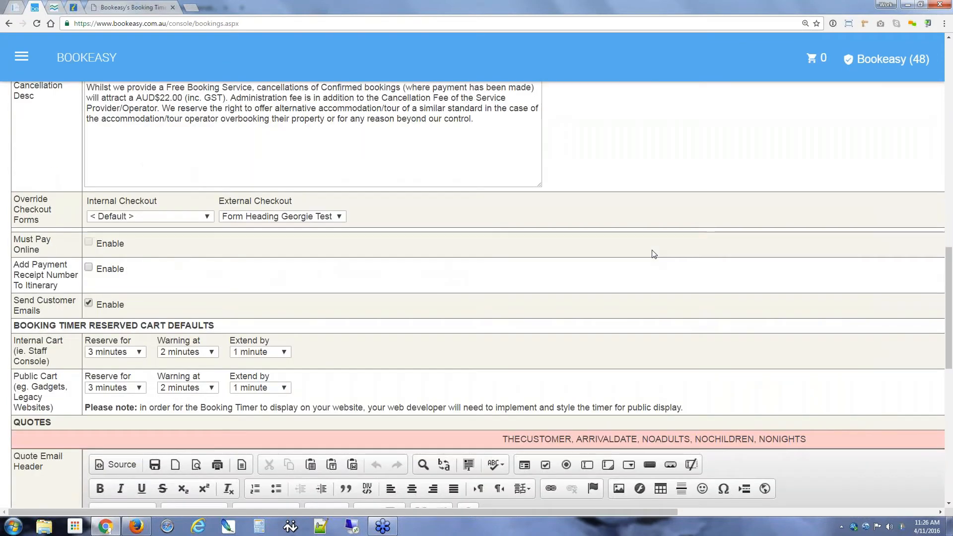
{"action": "scroll", "coordinate": [654, 253], "scroll_direction": "down", "scroll_amount": 3}
{"action": "left_click_drag", "start_coordinate": [13, 189], "coordinate": [215, 188]}
{"action": "left_click", "coordinate": [391, 192]}
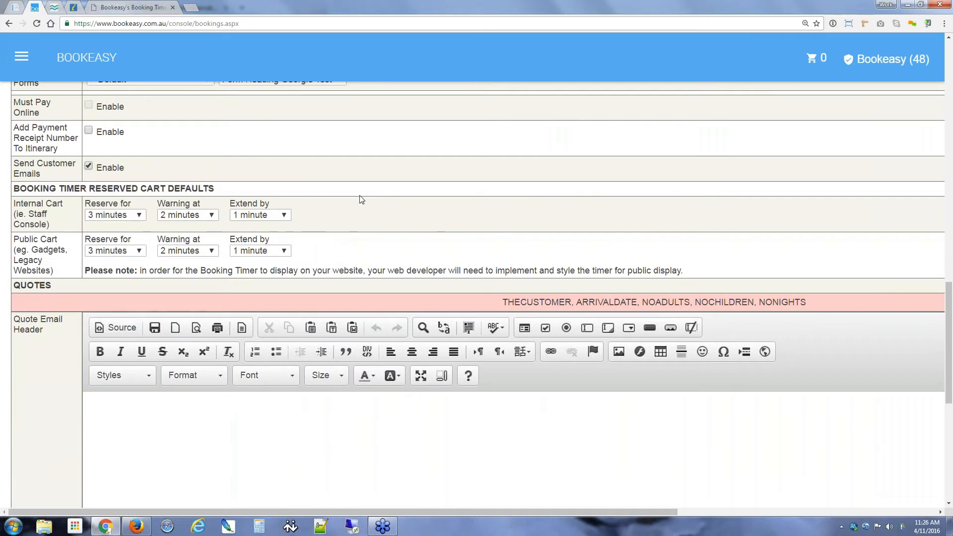
{"action": "left_click_drag", "start_coordinate": [14, 204], "coordinate": [56, 226]}
{"action": "left_click", "coordinate": [56, 226]}
{"action": "left_click_drag", "start_coordinate": [32, 213], "coordinate": [57, 228]}
{"action": "left_click", "coordinate": [56, 227]}
{"action": "left_click", "coordinate": [113, 215]}
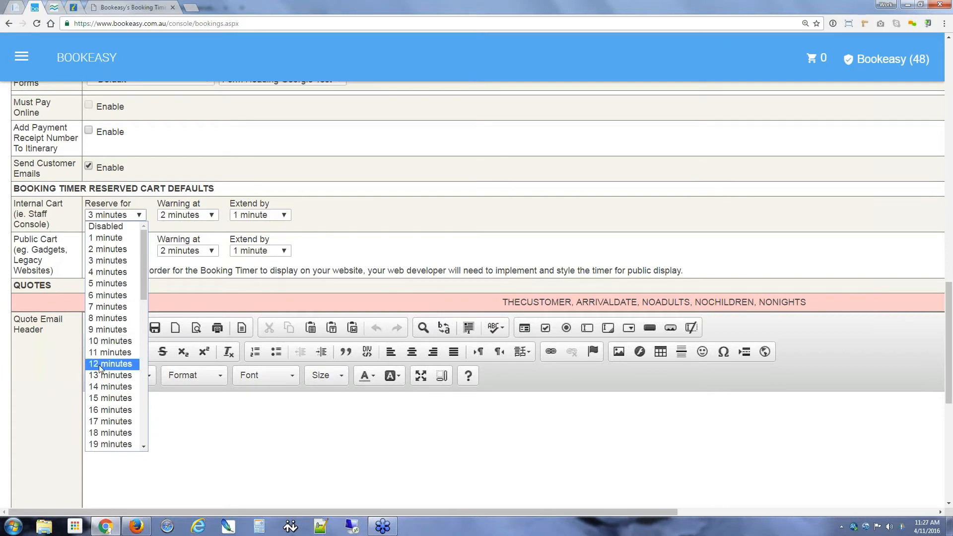
{"action": "scroll", "coordinate": [119, 338], "scroll_direction": "down", "scroll_amount": 3}
{"action": "left_click", "coordinate": [114, 356]}
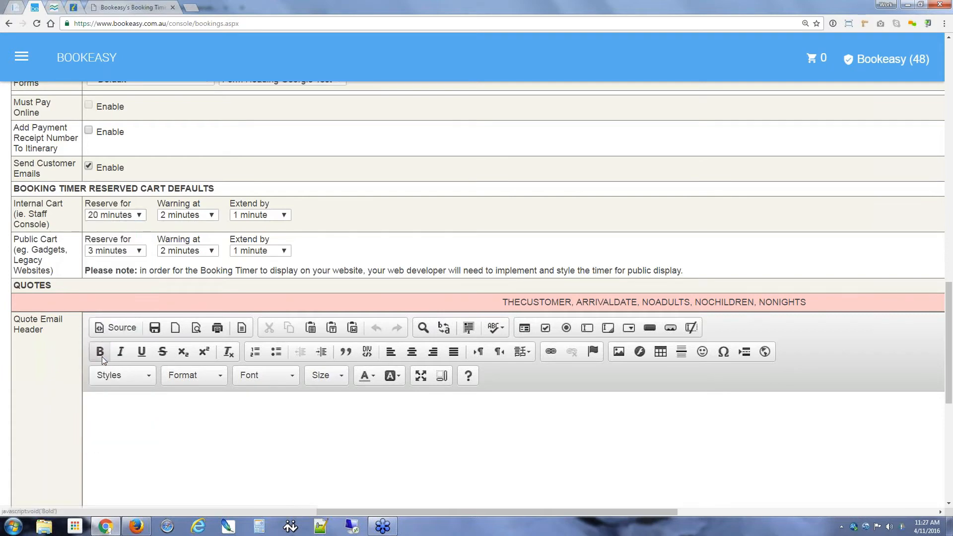
{"action": "left_click", "coordinate": [110, 215]}
{"action": "scroll", "coordinate": [115, 248], "scroll_direction": "up", "scroll_amount": 1}
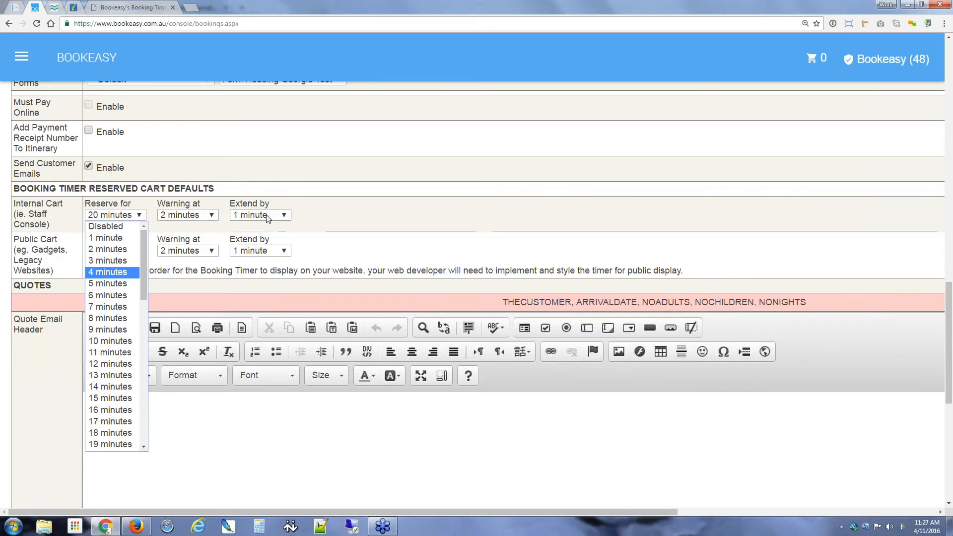
{"action": "left_click", "coordinate": [119, 214]}
{"action": "left_click", "coordinate": [128, 217]}
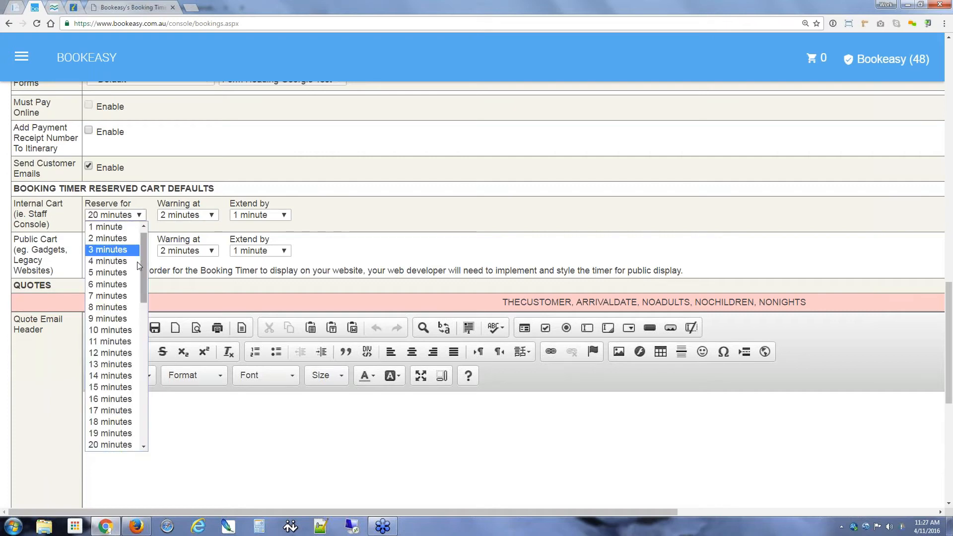
{"action": "left_click", "coordinate": [127, 250]}
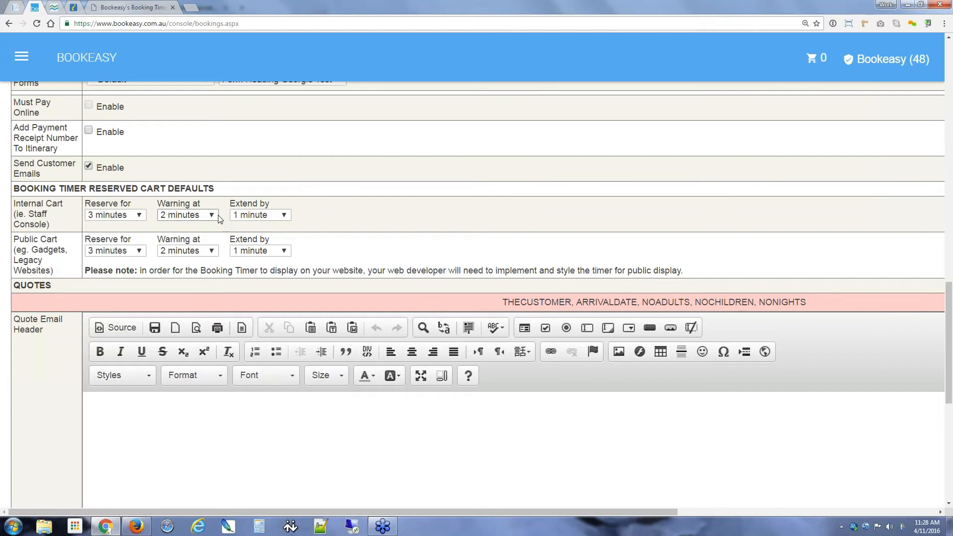
Step: Check Internal Cart's Extend by (1 minute) and Reserve for (3 minutes), leaving both unchanged
{"action": "left_click", "coordinate": [281, 215]}
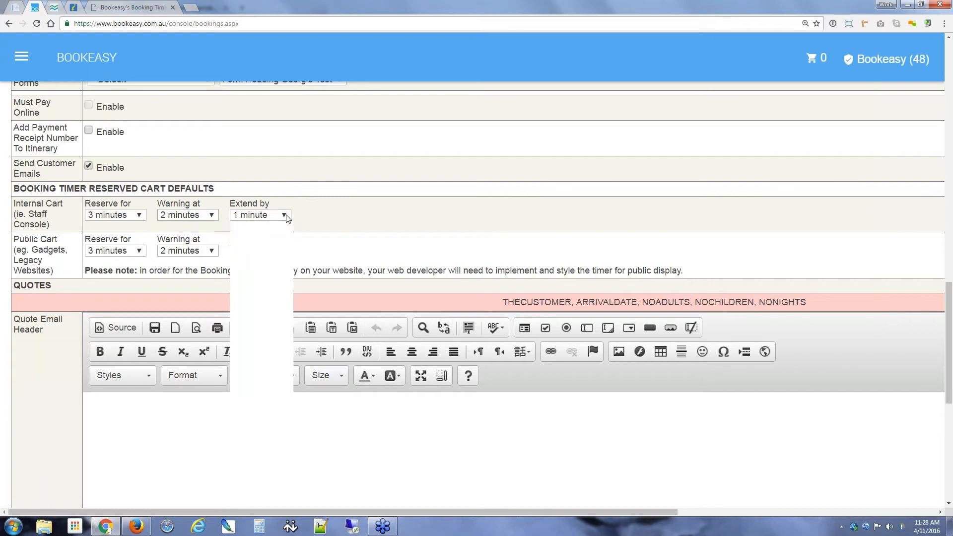
{"action": "mouse_move", "coordinate": [288, 239]}
{"action": "left_mouse_down"}
{"action": "mouse_move", "coordinate": [288, 282]}
{"action": "mouse_move", "coordinate": [288, 237]}
{"action": "left_mouse_up"}
{"action": "left_click", "coordinate": [314, 212]}
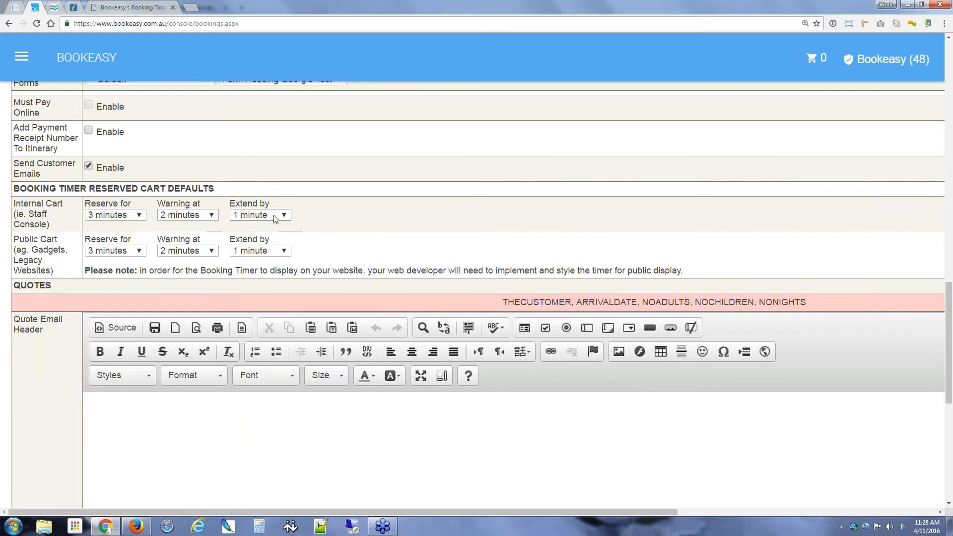
{"action": "left_click", "coordinate": [140, 216]}
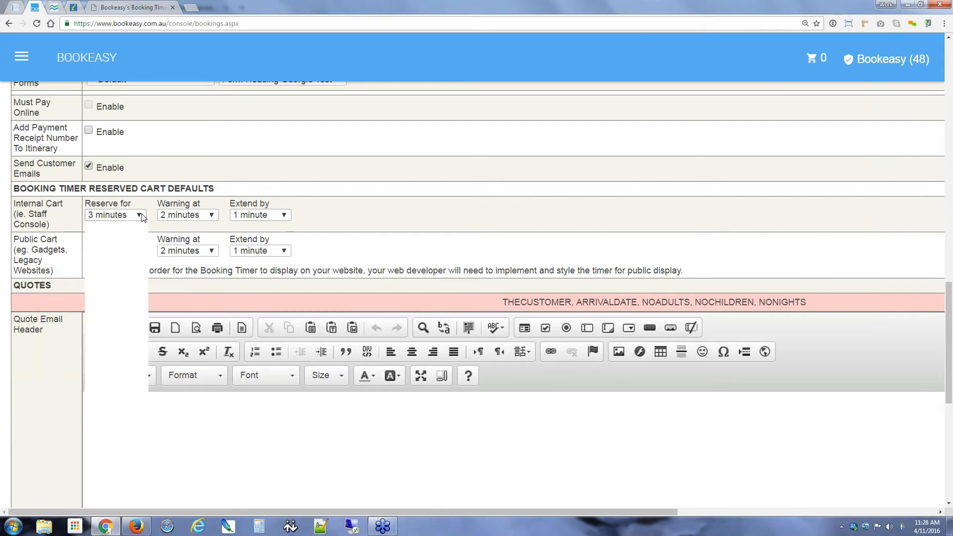
{"action": "left_click", "coordinate": [142, 217]}
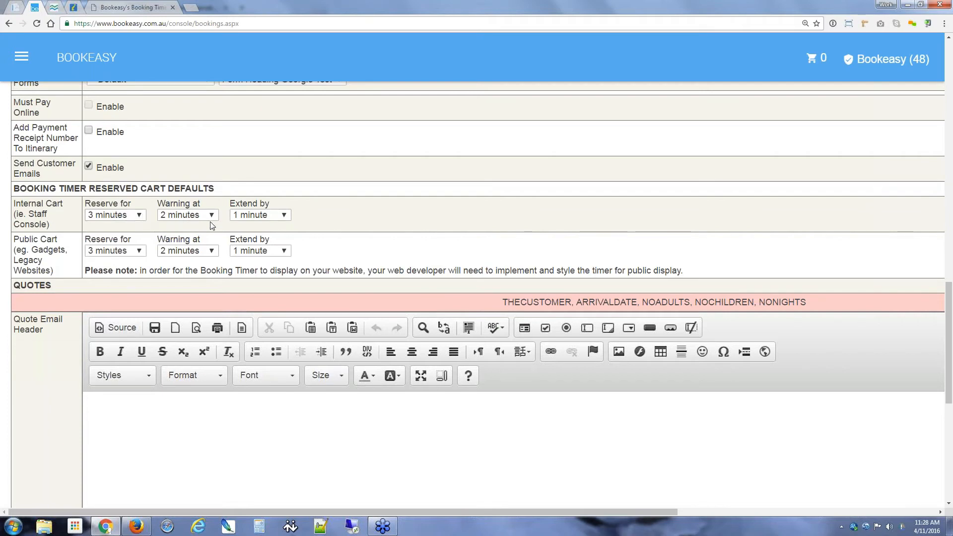
{"action": "left_click_drag", "start_coordinate": [158, 203], "coordinate": [202, 204]}
{"action": "left_click", "coordinate": [203, 206]}
Step: Set Public Cart's Reserve for to Disabled, hiding its warning and extend settings
{"action": "left_click_drag", "start_coordinate": [15, 240], "coordinate": [39, 240]}
{"action": "left_click", "coordinate": [58, 239]}
{"action": "left_click", "coordinate": [114, 251]}
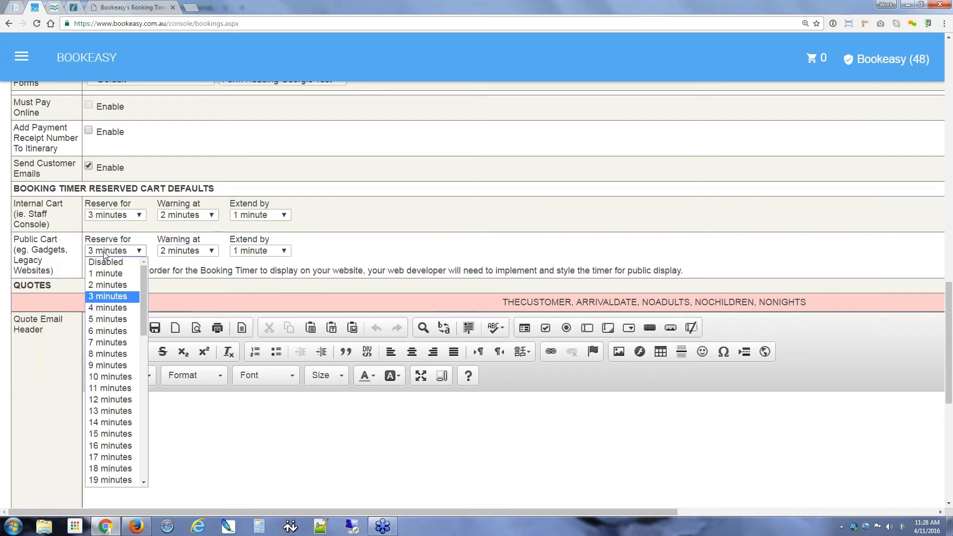
{"action": "left_click", "coordinate": [107, 262]}
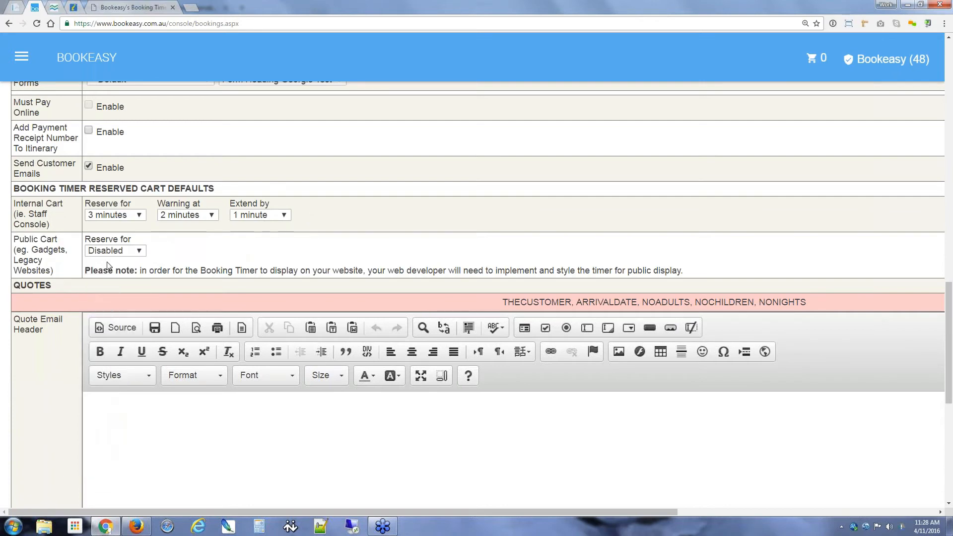
{"action": "left_click_drag", "start_coordinate": [116, 270], "coordinate": [271, 268]}
{"action": "left_click", "coordinate": [297, 240]}
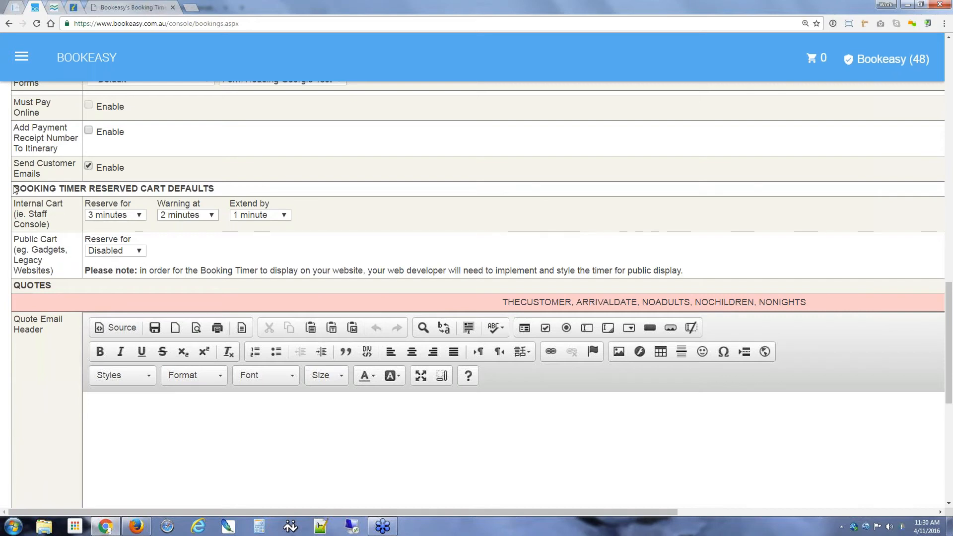
Step: Highlight the Booking Timer Reserved Cart Defaults heading, then go via the console home to Accommodation Search
{"action": "left_click_drag", "start_coordinate": [14, 189], "coordinate": [216, 189]}
{"action": "left_click", "coordinate": [250, 192]}
{"action": "left_click", "coordinate": [74, 59]}
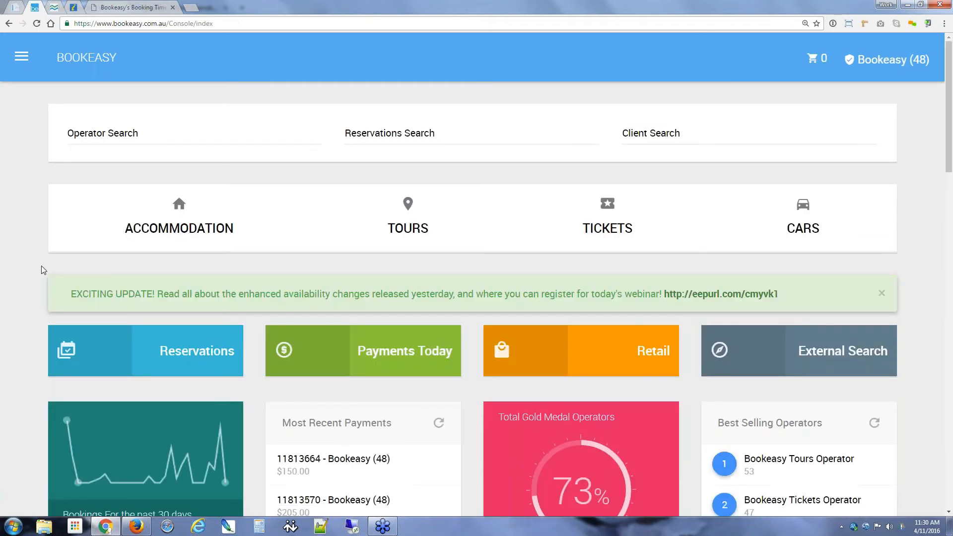
{"action": "left_click", "coordinate": [180, 211]}
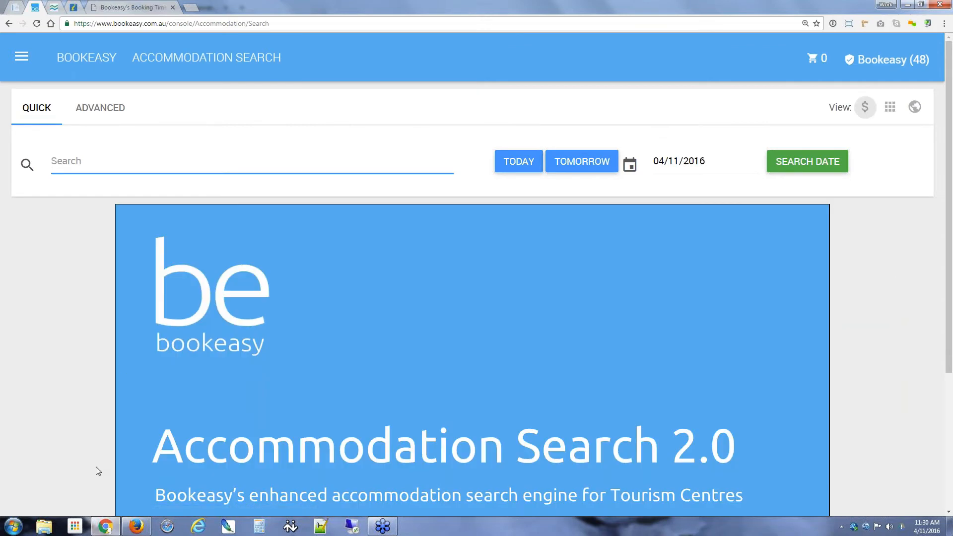
Step: Switch to the Advanced search and enter 'nathan's luxury' in the Filter field
{"action": "left_click", "coordinate": [110, 108]}
{"action": "left_click", "coordinate": [74, 166]}
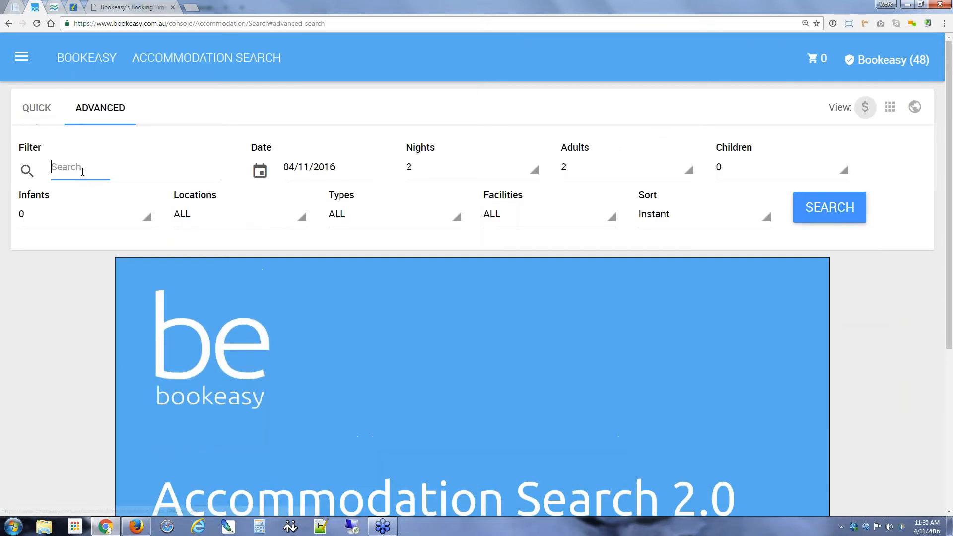
{"action": "type", "text": "nthan"}
{"action": "key", "text": "BackSpace"}
{"action": "key", "text": "BackSpace"}
{"action": "key", "text": "BackSpace"}
{"action": "key", "text": "BackSpace"}
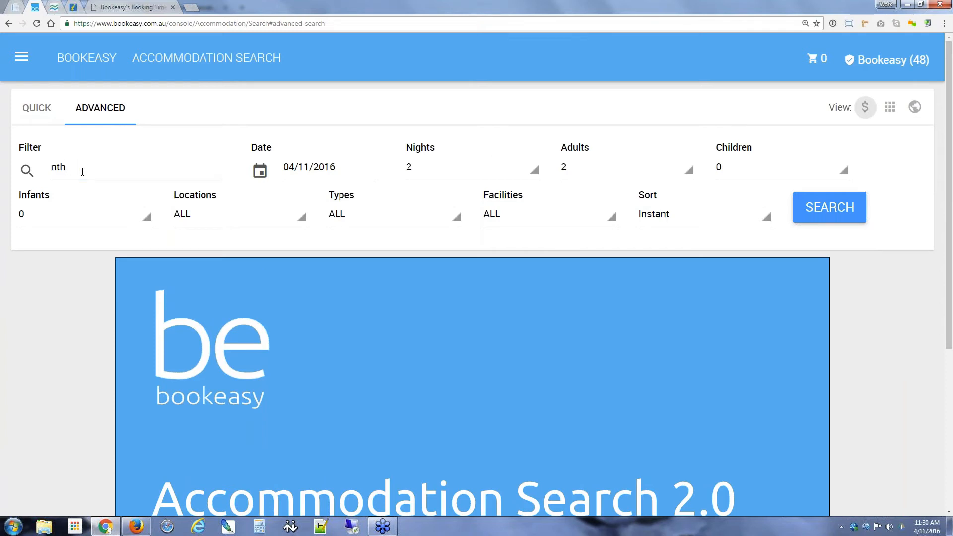
{"action": "type", "text": "atan"}
{"action": "key", "text": "BackSpace"}
{"action": "key", "text": "BackSpace"}
{"action": "type", "text": "han's"}
{"action": "double_click", "coordinate": [69, 166]}
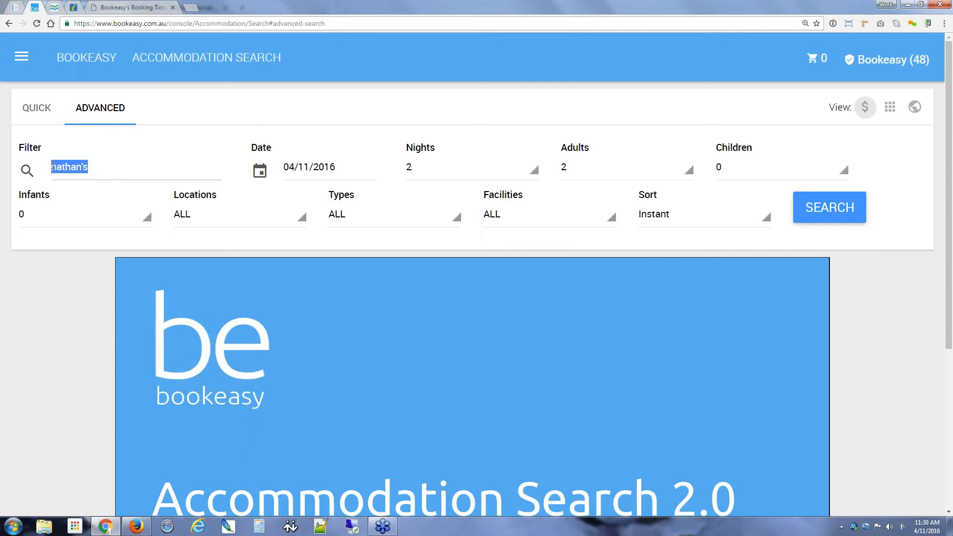
{"action": "left_click", "coordinate": [101, 167]}
{"action": "key", "text": "BackSpace"}
{"action": "key", "text": "BackSpace"}
{"action": "key", "text": "BackSpace"}
{"action": "key", "text": "BackSpace"}
{"action": "key", "text": "BackSpace"}
{"action": "key", "text": "BackSpace"}
{"action": "key", "text": "BackSpace"}
{"action": "key", "text": "BackSpace"}
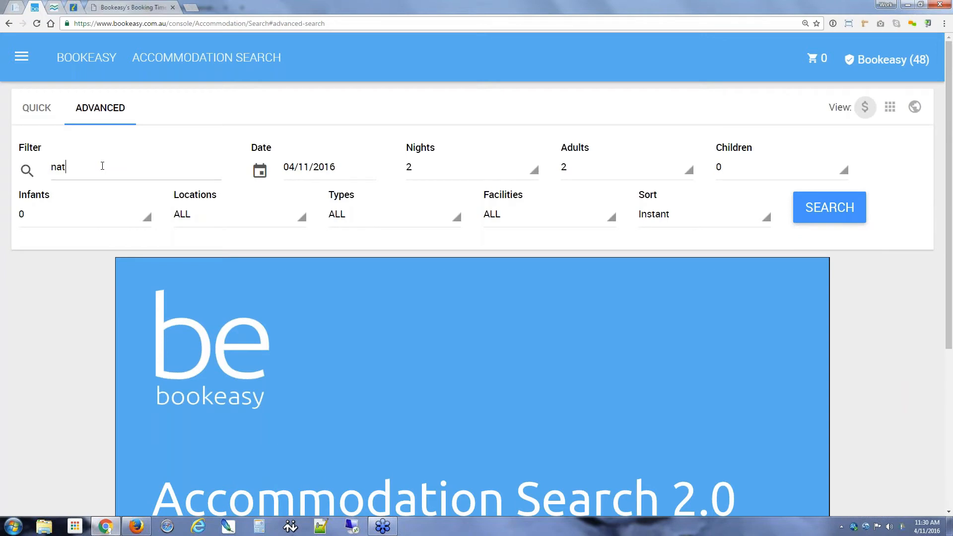
{"action": "type", "text": "nat5han"}
{"action": "key", "text": "BackSpace"}
{"action": "key", "text": "BackSpace"}
{"action": "key", "text": "BackSpace"}
{"action": "key", "text": "BackSpace"}
{"action": "type", "text": "han's luxury"}
Step: Set Nights to 3 and search, listing Nathan's Luxury Apartments from 300.00
{"action": "left_click", "coordinate": [421, 167]}
{"action": "left_click", "coordinate": [431, 230]}
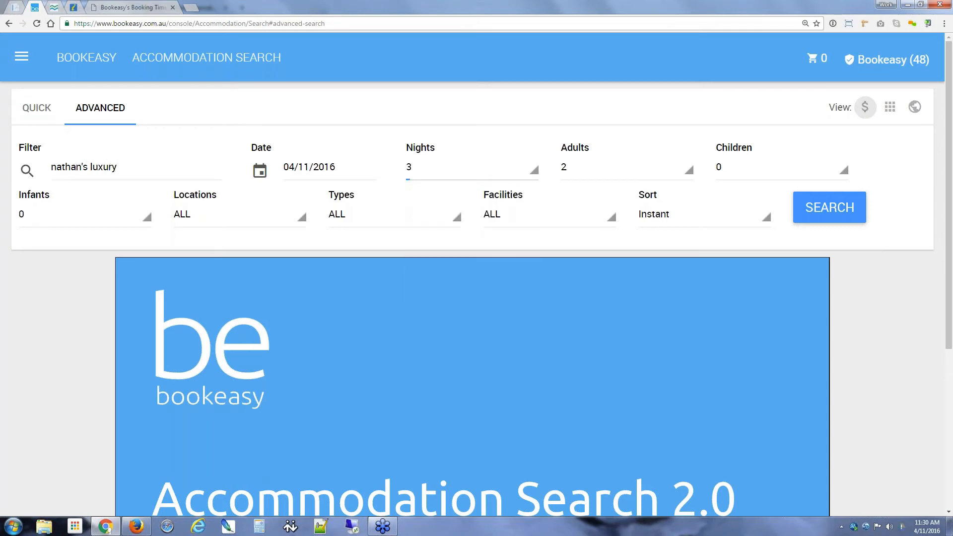
{"action": "left_click", "coordinate": [828, 214]}
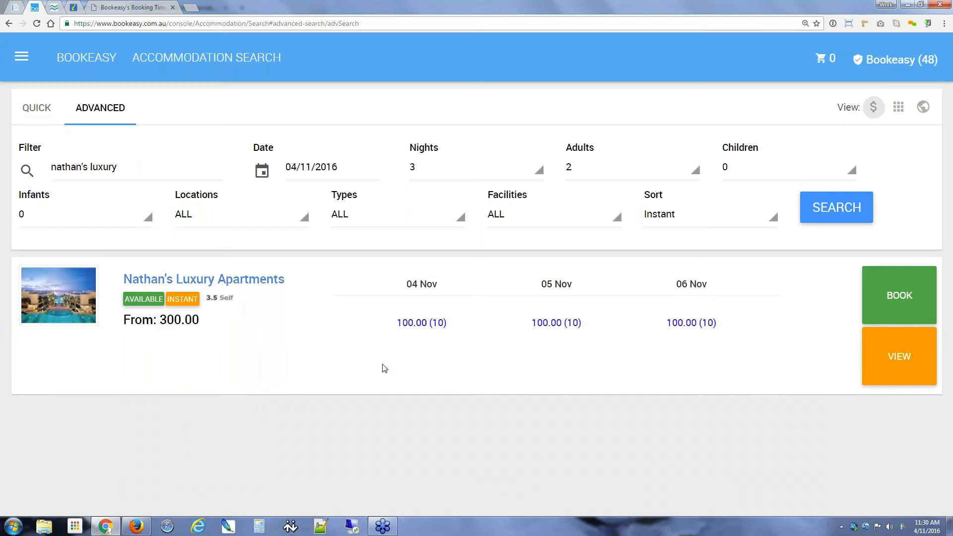
Step: Show the room options for Nathan's Luxury Apartments
{"action": "left_click", "coordinate": [900, 298]}
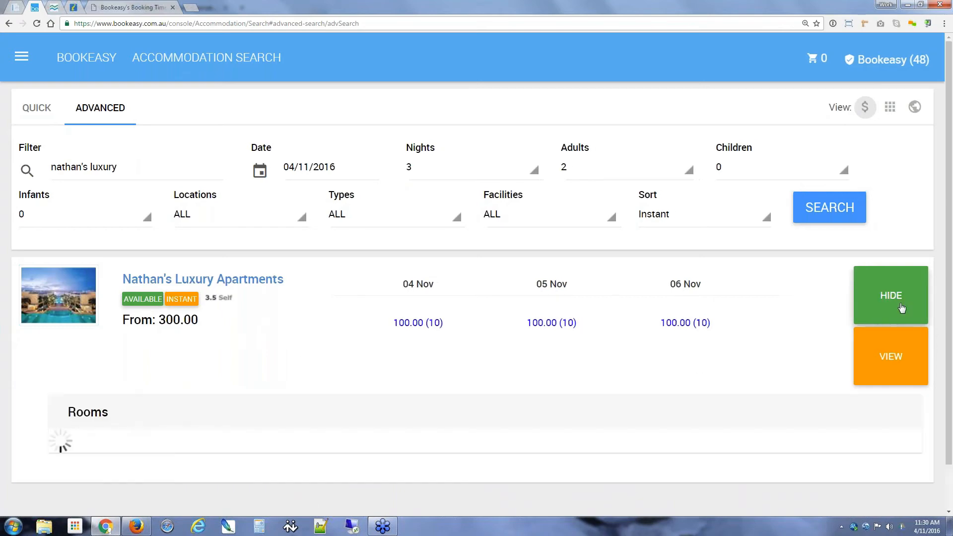
{"action": "scroll", "coordinate": [540, 301], "scroll_direction": "down", "scroll_amount": 2}
{"action": "scroll", "coordinate": [540, 299], "scroll_direction": "down", "scroll_amount": 1}
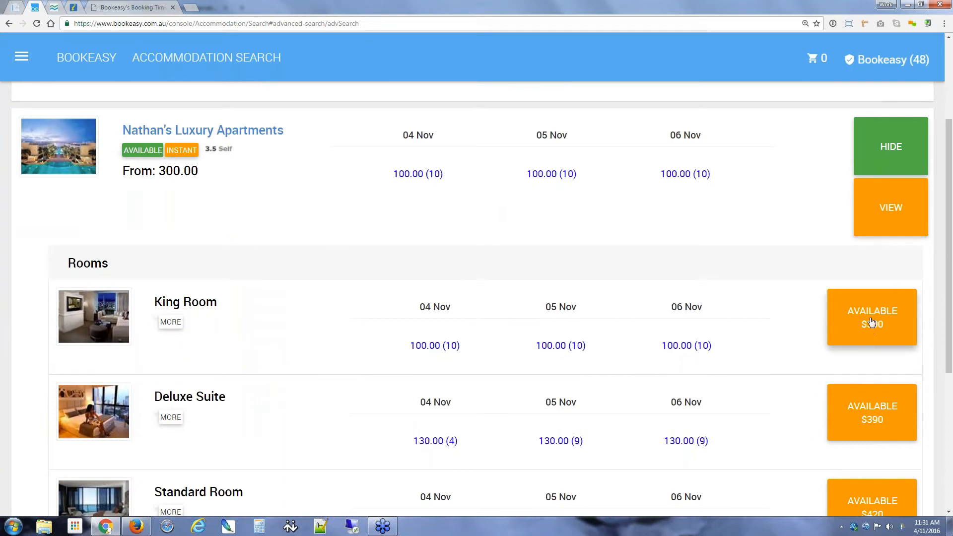
{"action": "scroll", "coordinate": [547, 325], "scroll_direction": "down", "scroll_amount": 3}
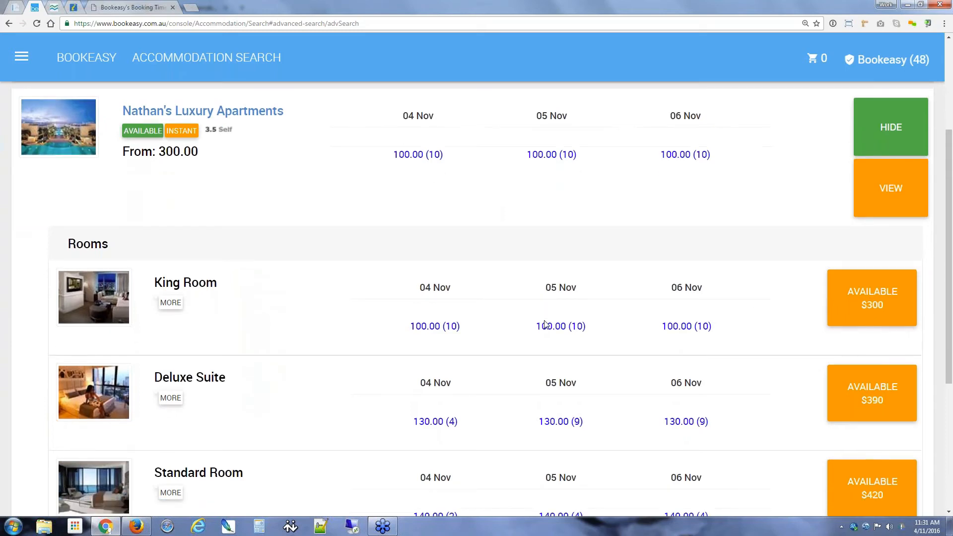
{"action": "scroll", "coordinate": [547, 325], "scroll_direction": "up", "scroll_amount": 2}
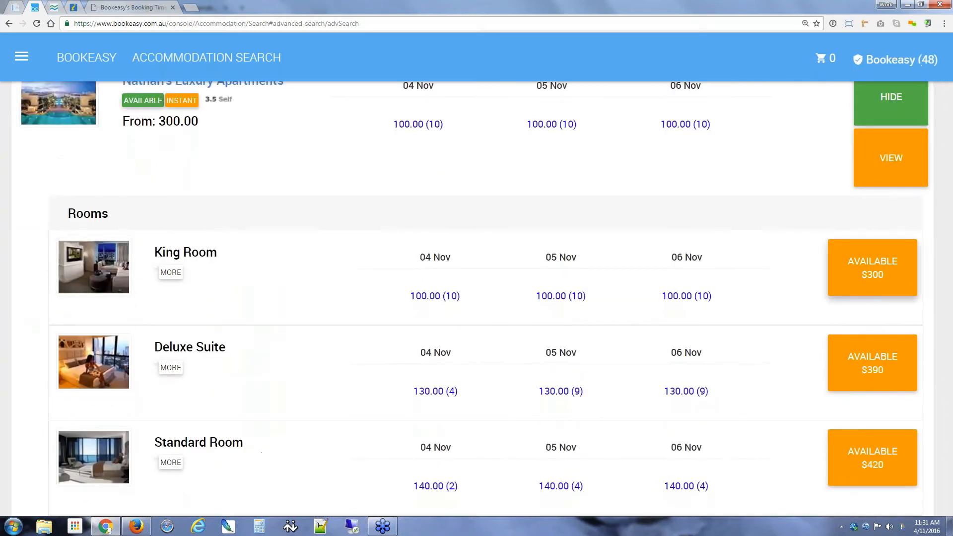
Step: Add the $300 King Room to the cart, then bring up the 'Selecting Rooms & Dates' slide
{"action": "left_click", "coordinate": [873, 268]}
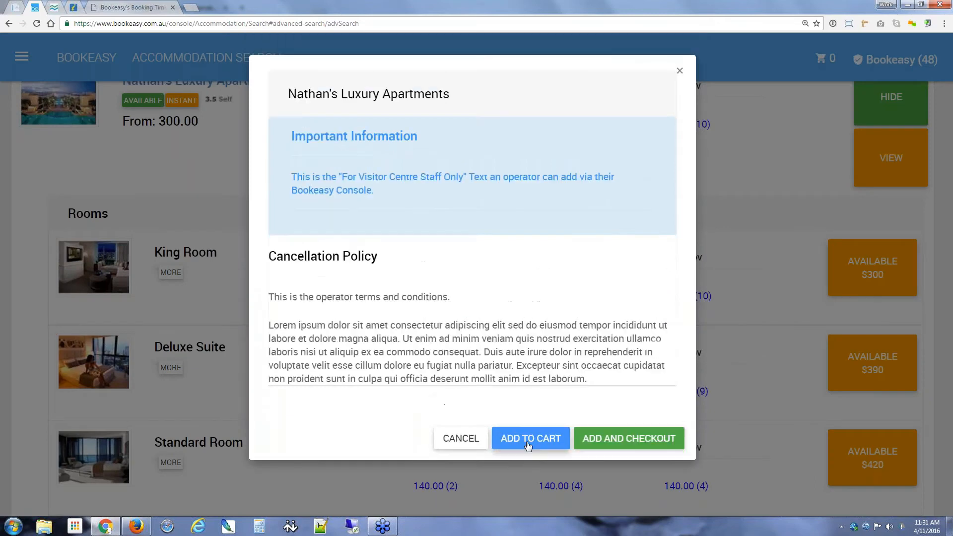
{"action": "left_click", "coordinate": [528, 444]}
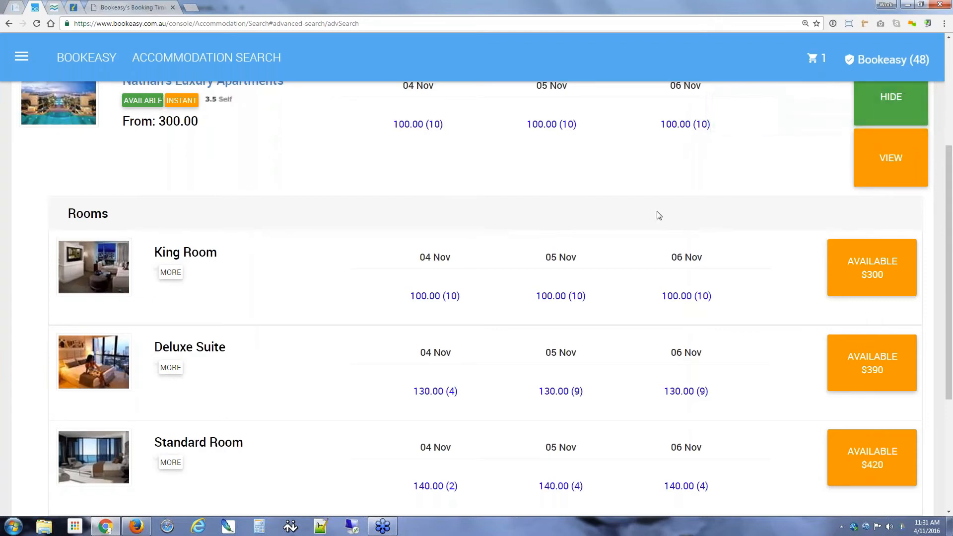
{"action": "mouse_move", "coordinate": [830, 66]}
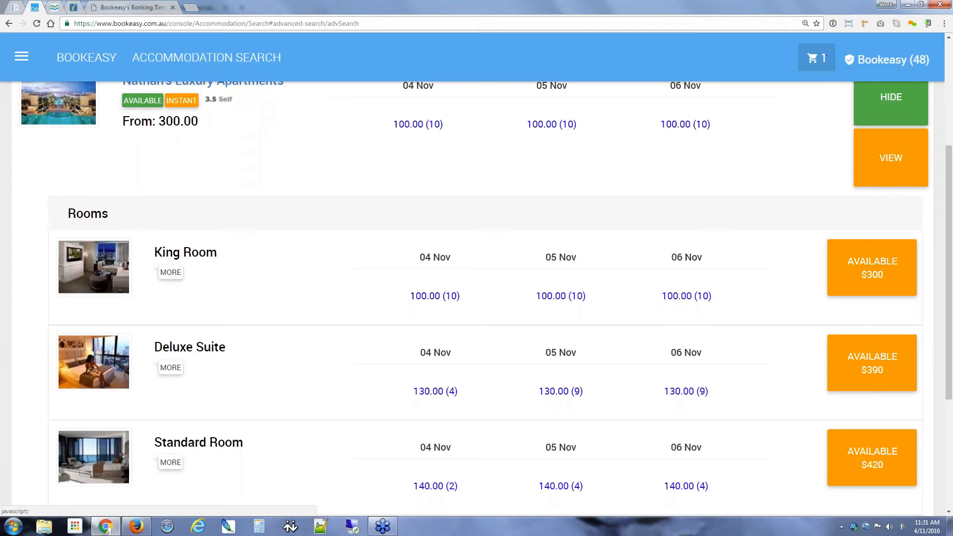
{"action": "left_click", "coordinate": [139, 530]}
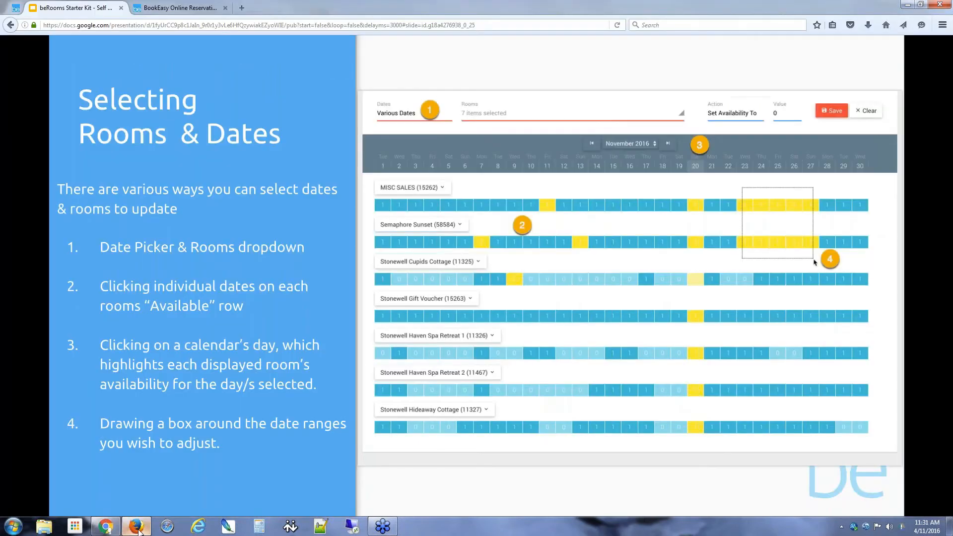
Step: Switch to the BookEasy Online Reservations tab showing November 2016 room availability
{"action": "left_click", "coordinate": [179, 7]}
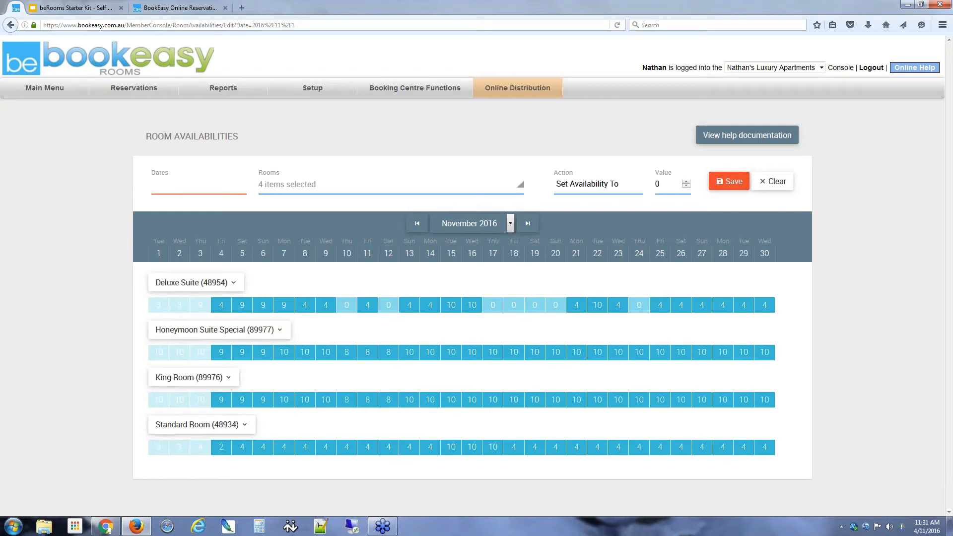
Step: Expand King Room (89976) to see Reserved 1 on 4–6 November, then return to the console search
{"action": "left_click", "coordinate": [226, 378]}
{"action": "scroll", "coordinate": [226, 397], "scroll_direction": "down", "scroll_amount": 4}
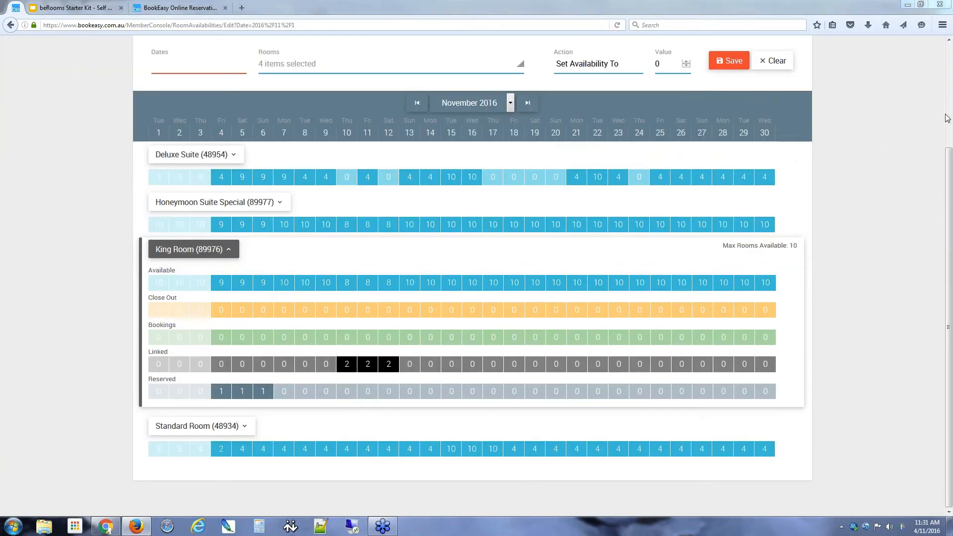
{"action": "left_click", "coordinate": [870, 147]}
{"action": "left_click", "coordinate": [879, 144]}
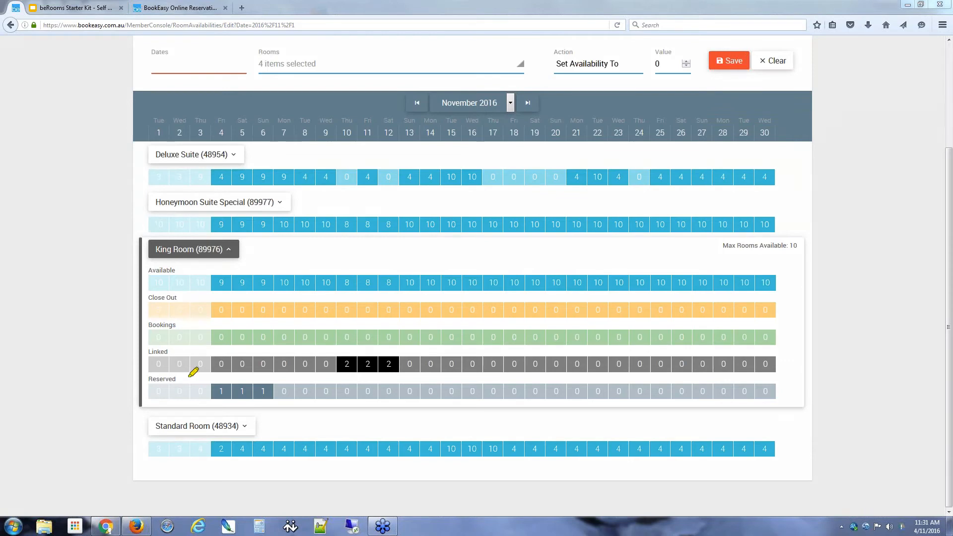
{"action": "mouse_move", "coordinate": [194, 372]}
{"action": "left_mouse_down"}
{"action": "mouse_move", "coordinate": [297, 364]}
{"action": "mouse_move", "coordinate": [206, 369]}
{"action": "left_mouse_up"}
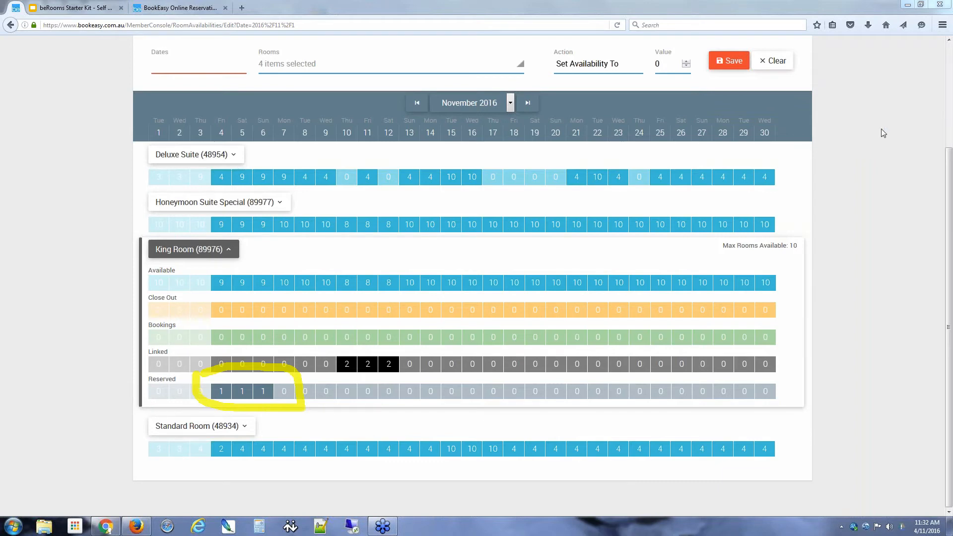
{"action": "left_click", "coordinate": [889, 176]}
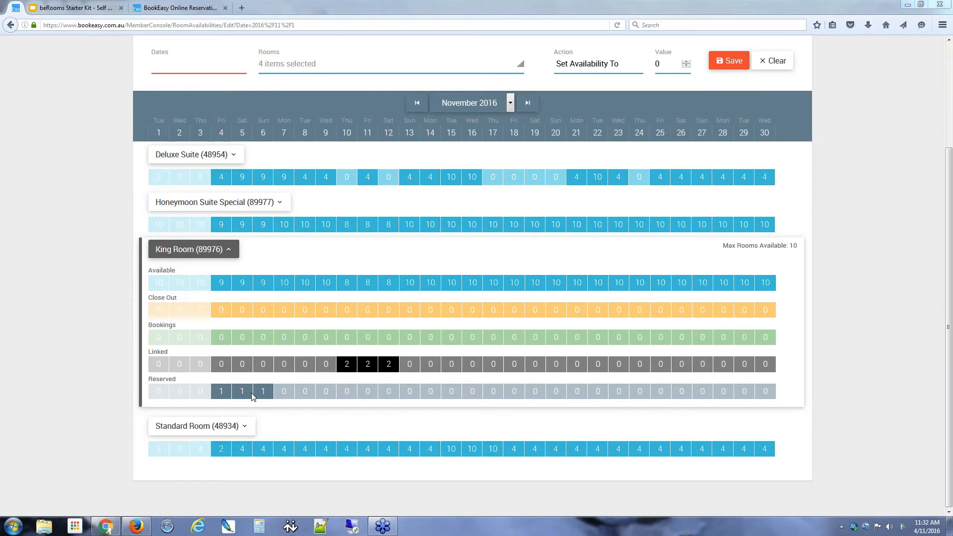
{"action": "left_click", "coordinate": [106, 528]}
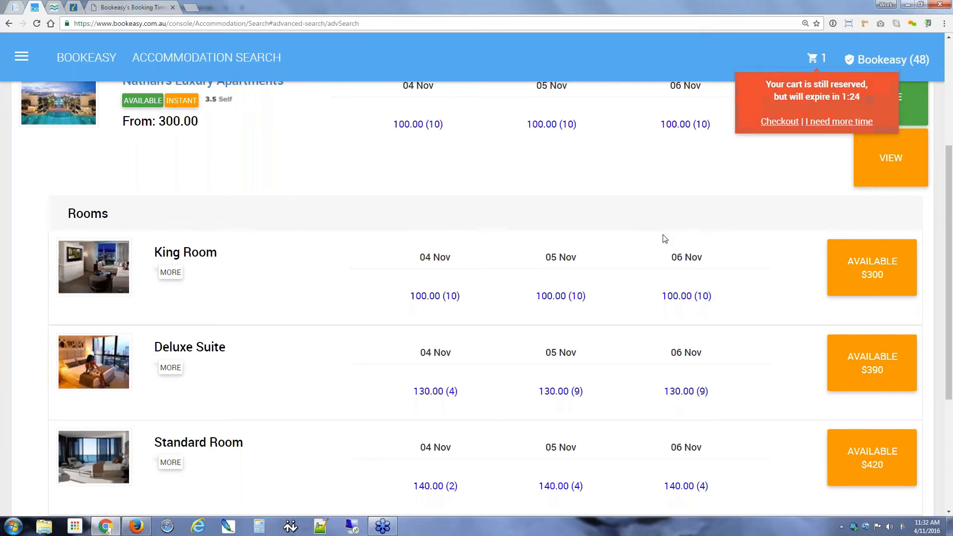
Step: Extend the cart time, open the checkout cart totalling AUD $300, and open console home in a new tab
{"action": "left_click", "coordinate": [839, 125]}
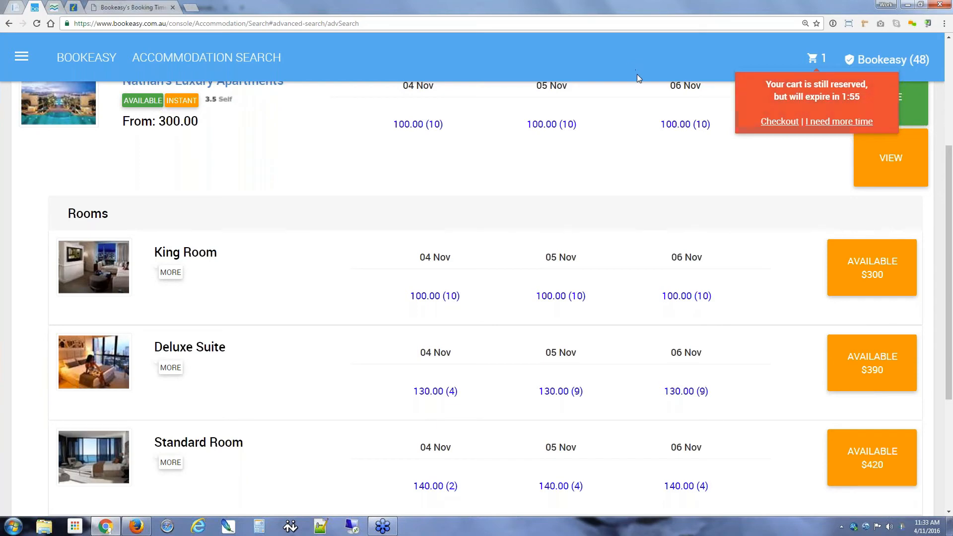
{"action": "left_click", "coordinate": [778, 123]}
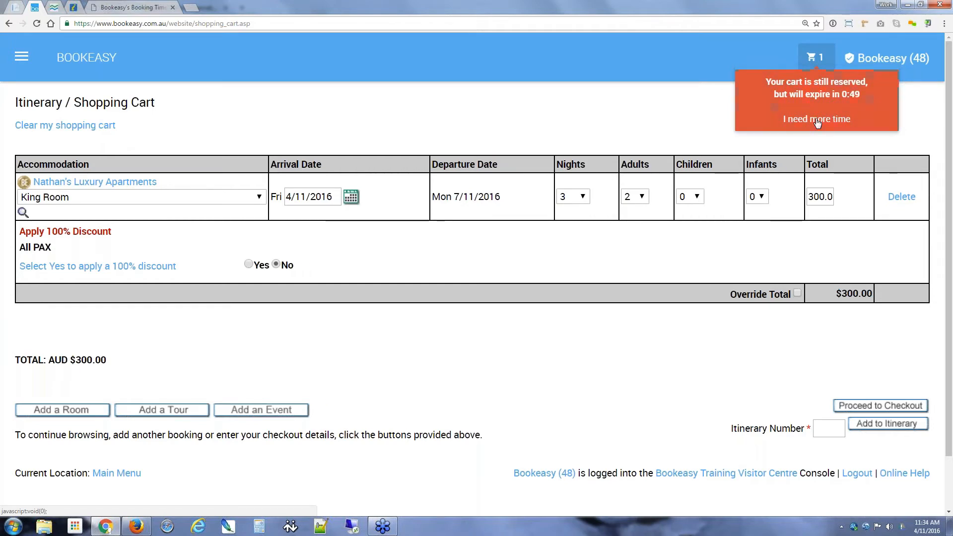
{"action": "middle_click", "coordinate": [76, 59]}
Step: Filter the side menu for 'booking adm' and open Booking Administration
{"action": "left_click", "coordinate": [203, 8]}
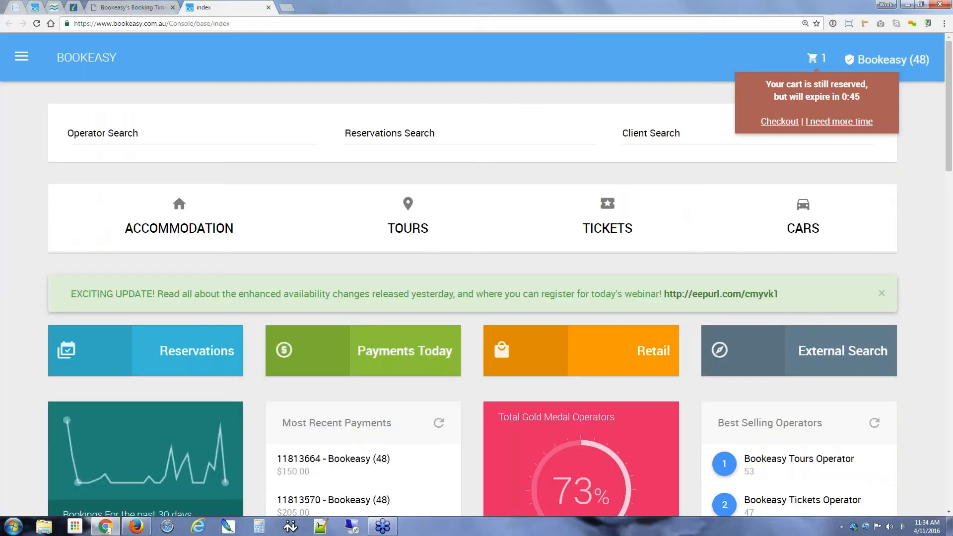
{"action": "left_click", "coordinate": [21, 57]}
{"action": "left_click", "coordinate": [94, 153]}
{"action": "type", "text": "book"}
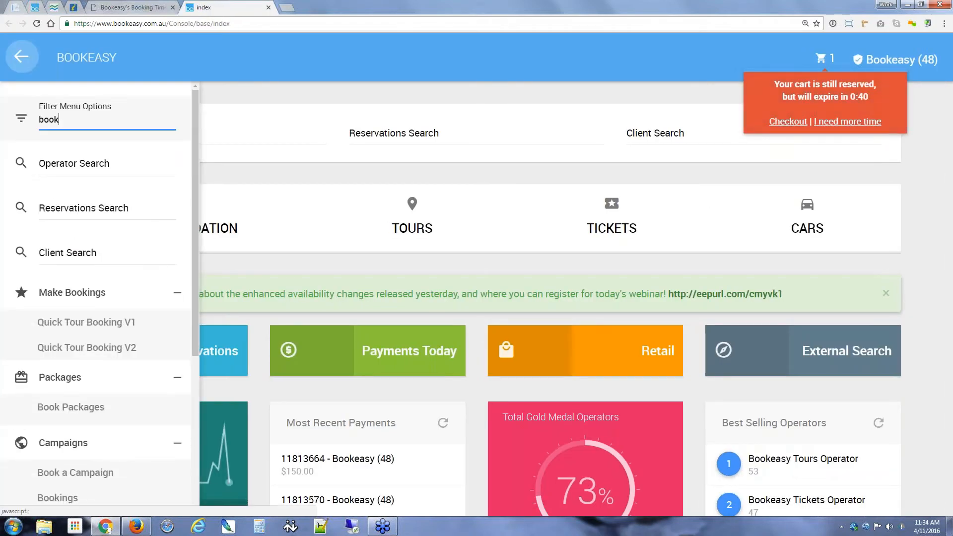
{"action": "type", "text": "ing adm"}
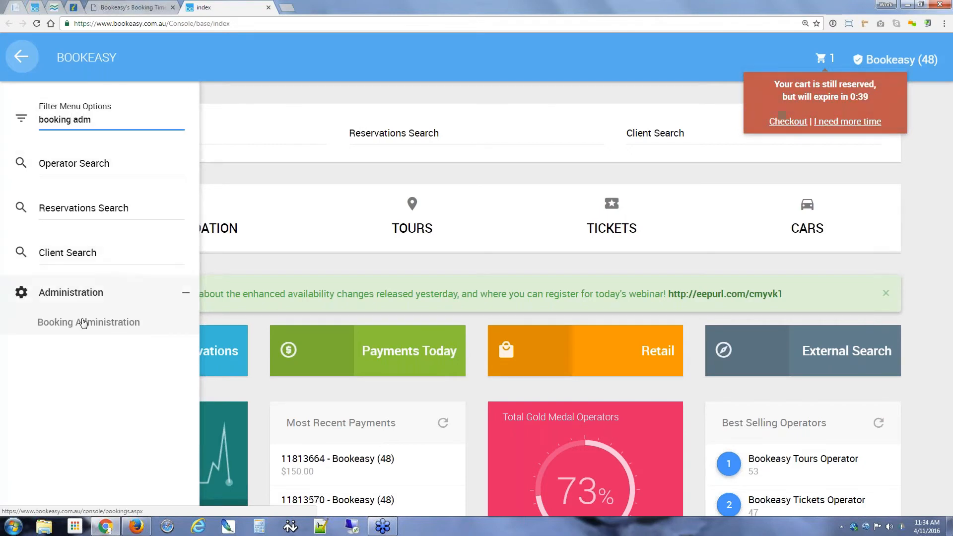
{"action": "left_click", "coordinate": [83, 323]}
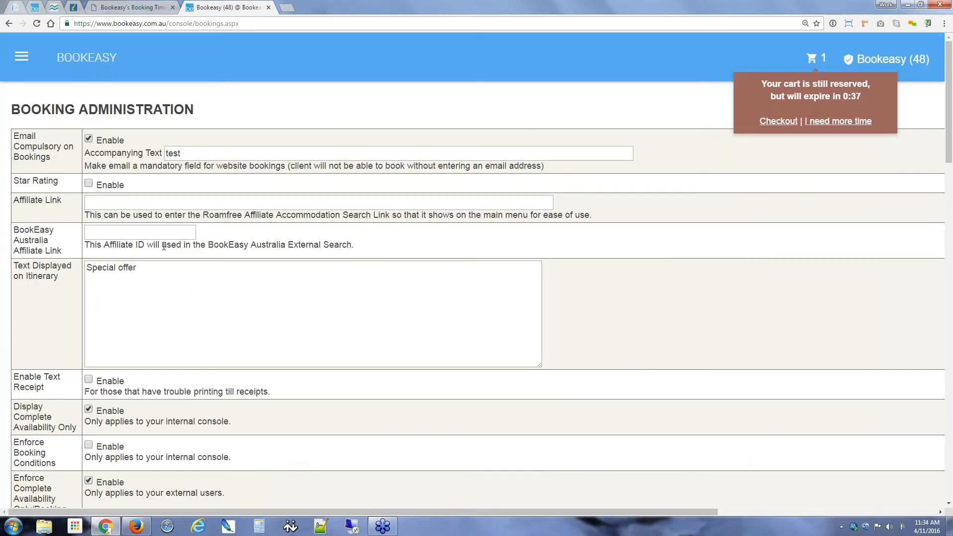
Step: Review the timer defaults (3 minutes reserved, warning at 2, extend by 1), then reload beRooms availability
{"action": "scroll", "coordinate": [164, 246], "scroll_direction": "down", "scroll_amount": 10}
{"action": "scroll", "coordinate": [66, 287], "scroll_direction": "down", "scroll_amount": 7}
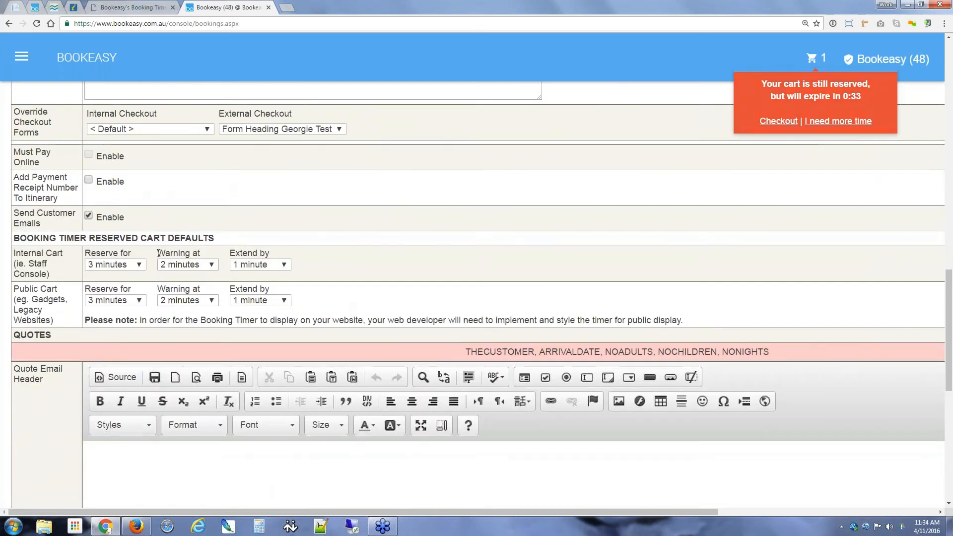
{"action": "triple_click", "coordinate": [208, 252]}
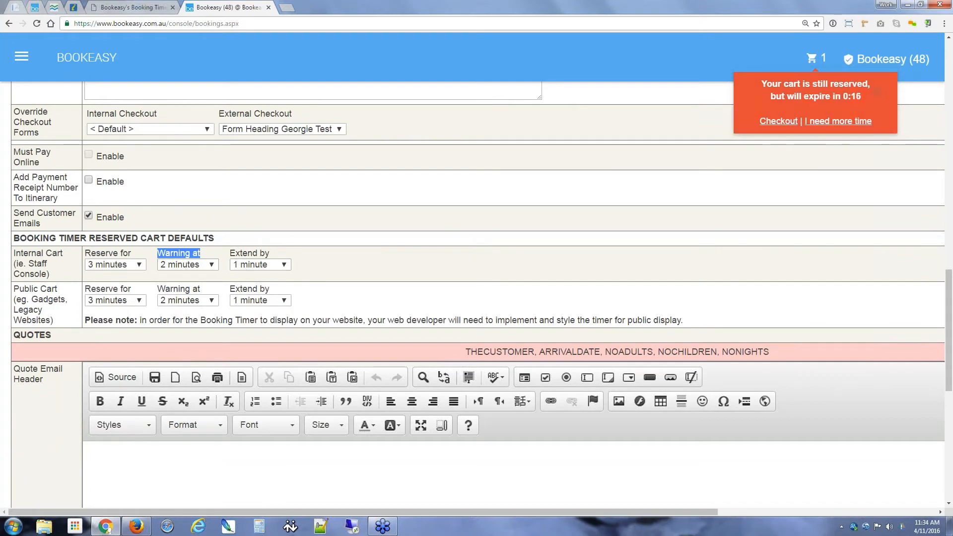
{"action": "left_click", "coordinate": [35, 7]}
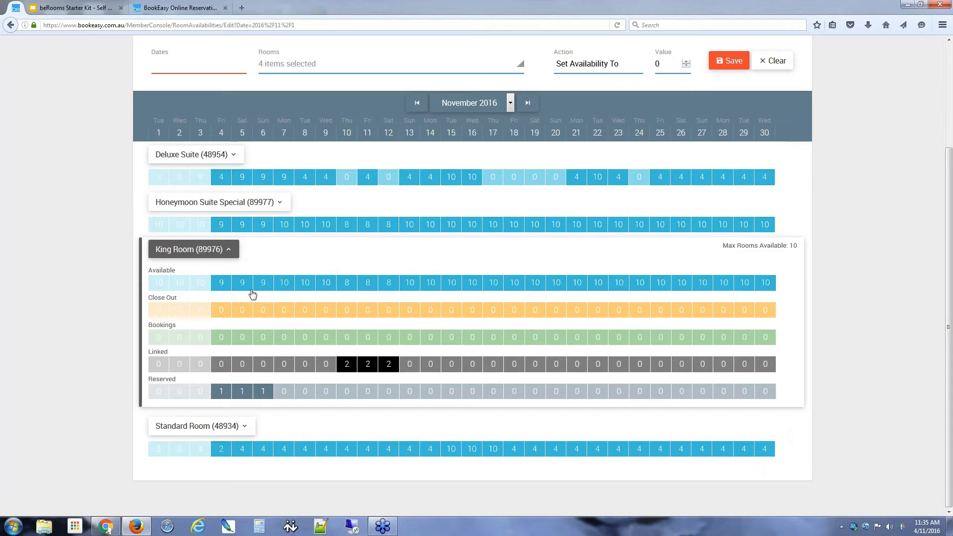
{"action": "left_click", "coordinate": [618, 25]}
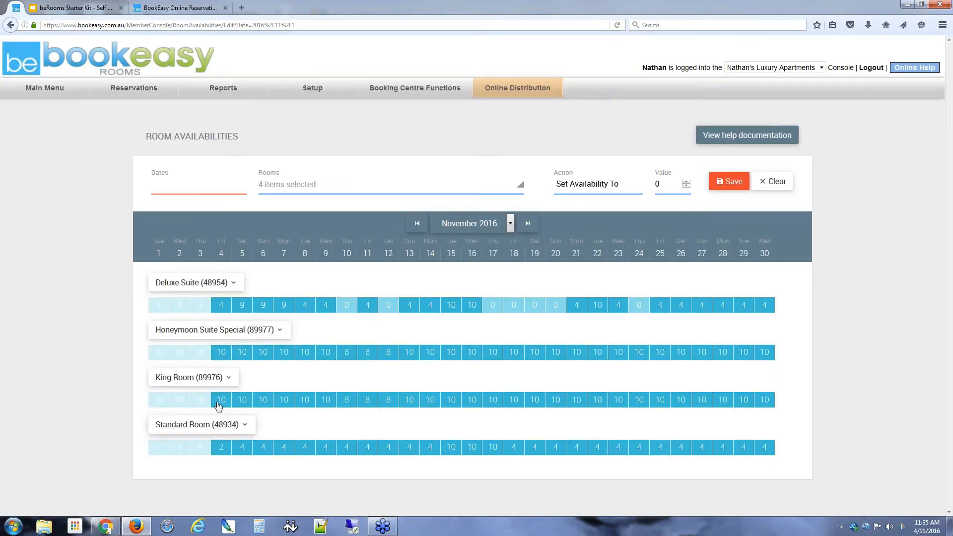
Step: Expand King Room's rows in the reloaded availability to confirm Reserved shows 0 on every date
{"action": "left_click", "coordinate": [228, 379]}
{"action": "scroll", "coordinate": [94, 350], "scroll_direction": "down", "scroll_amount": 3}
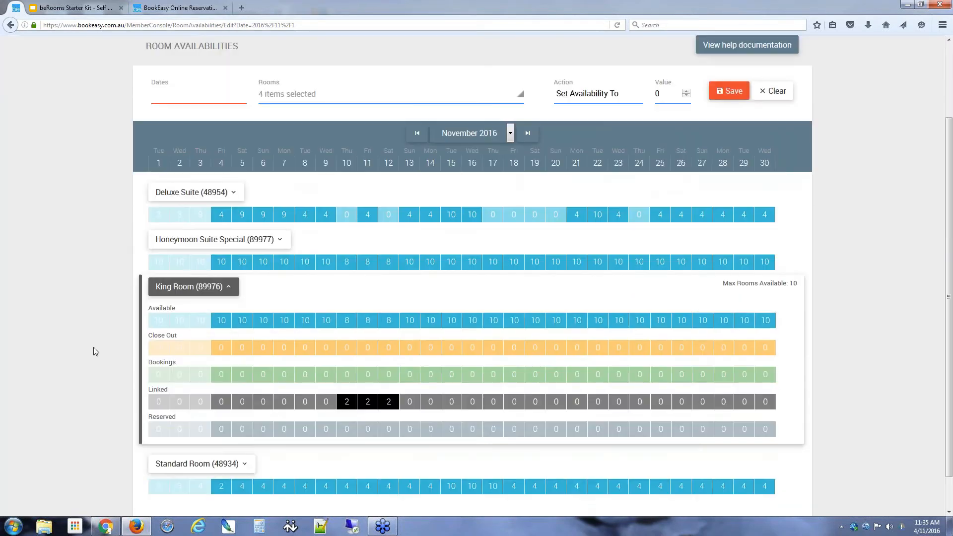
{"action": "scroll", "coordinate": [93, 350], "scroll_direction": "down", "scroll_amount": 1}
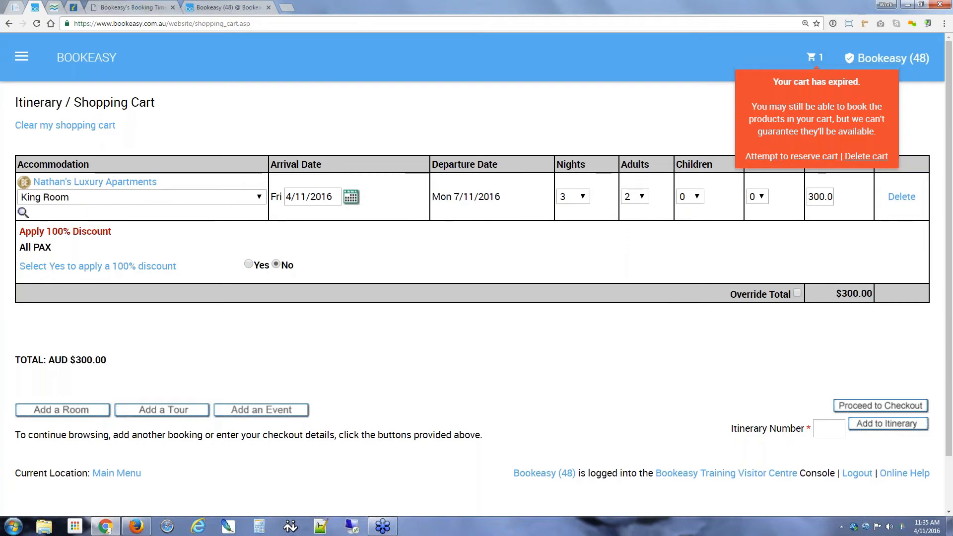
Step: Re-reserve the expired cart with a fresh 3-minute timer and return to the beRooms calendar
{"action": "left_click", "coordinate": [790, 161]}
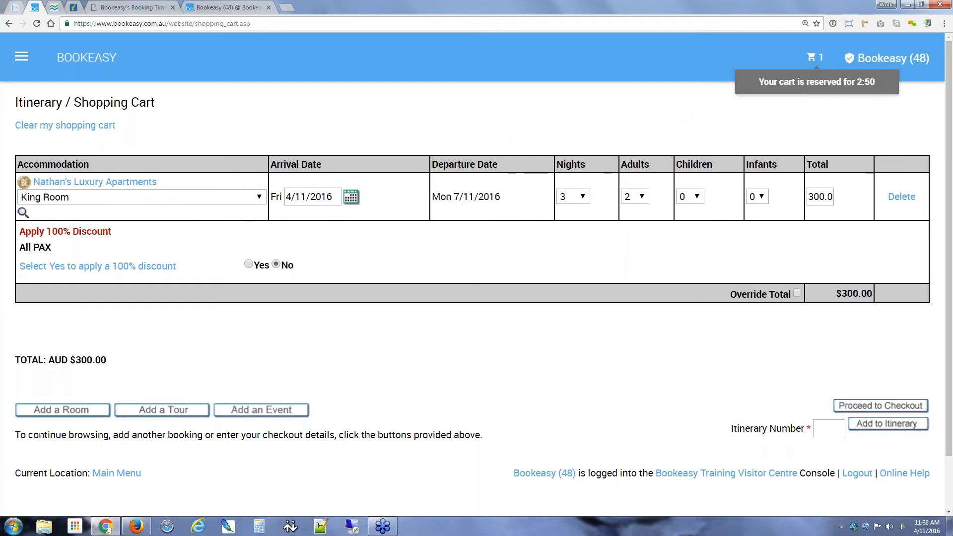
{"action": "left_click", "coordinate": [136, 526]}
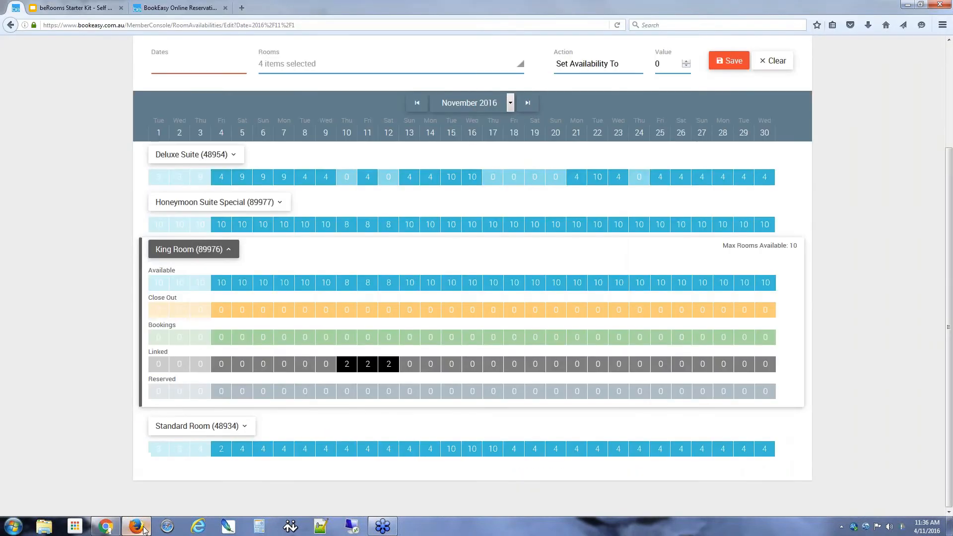
Step: Reload availability, confirm King Room's Reserved row shows 1 for 4–6 November, then return to the cart
{"action": "left_click", "coordinate": [617, 24]}
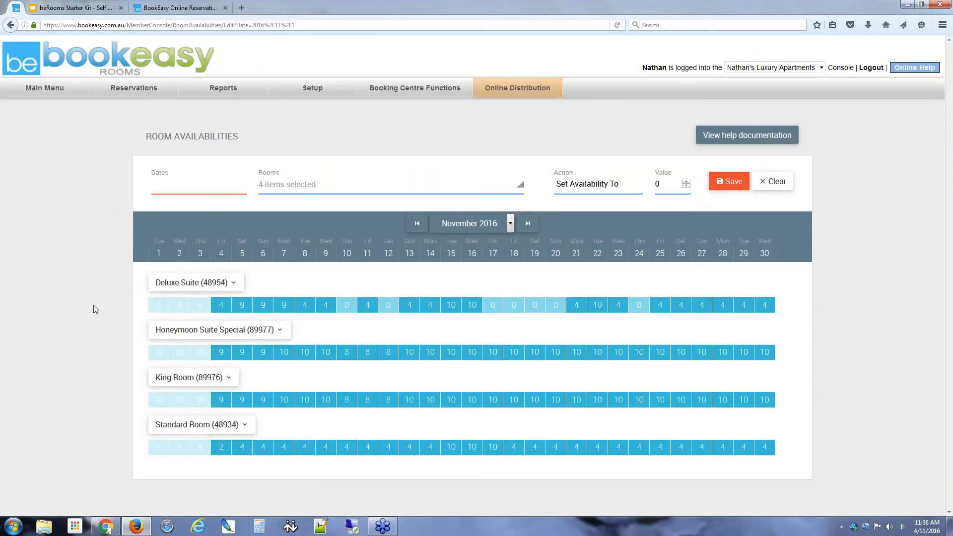
{"action": "left_click", "coordinate": [219, 380]}
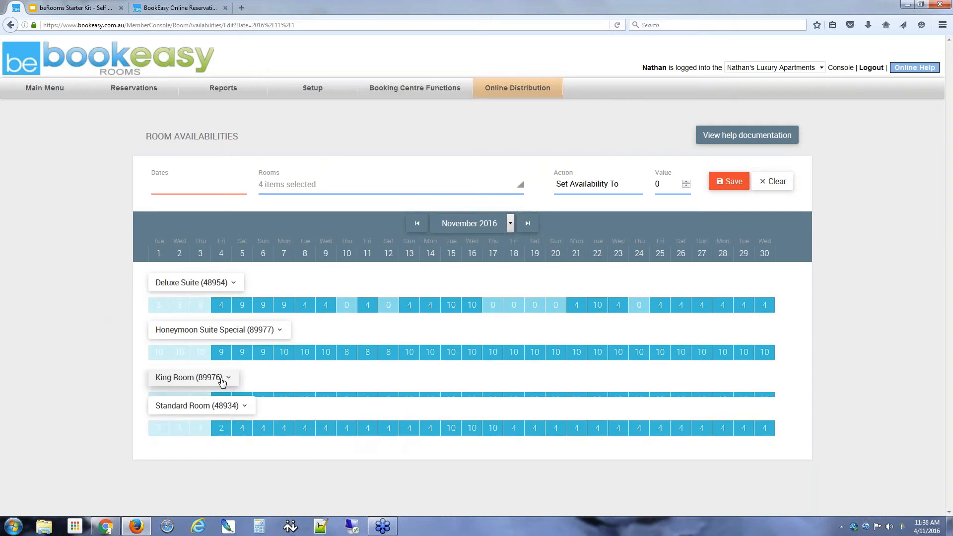
{"action": "scroll", "coordinate": [90, 310], "scroll_direction": "down", "scroll_amount": 1}
{"action": "scroll", "coordinate": [90, 310], "scroll_direction": "up", "scroll_amount": 1}
{"action": "scroll", "coordinate": [90, 310], "scroll_direction": "down", "scroll_amount": 1}
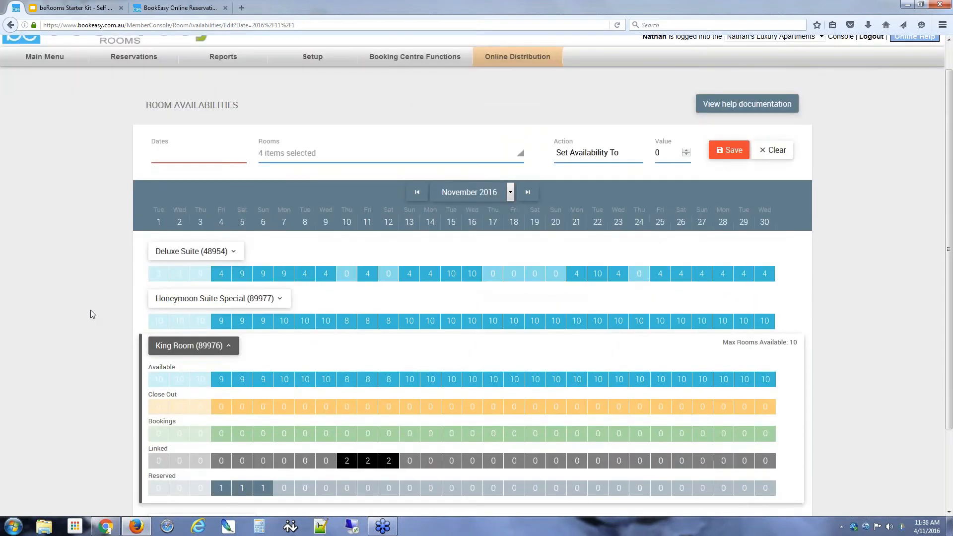
{"action": "scroll", "coordinate": [90, 311], "scroll_direction": "down", "scroll_amount": 3}
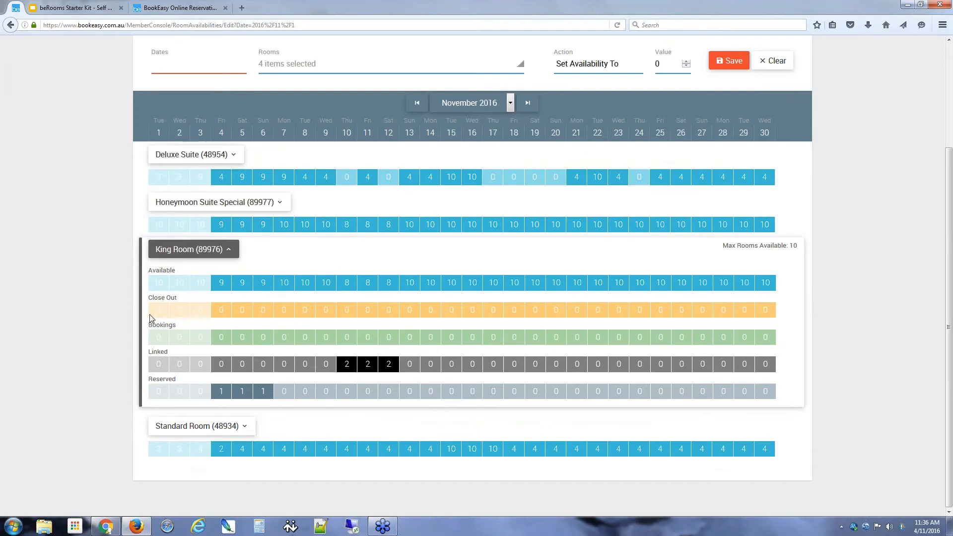
{"action": "left_click", "coordinate": [114, 526]}
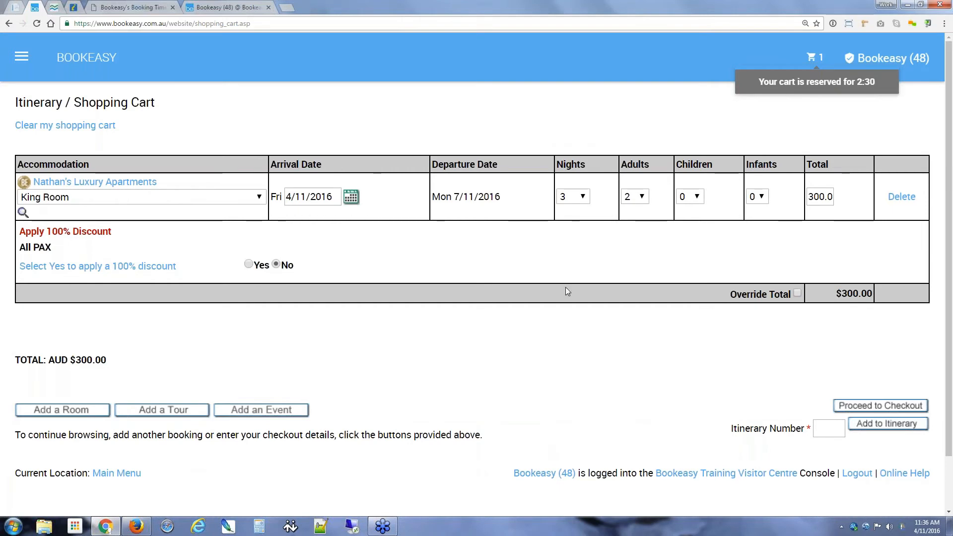
Step: Proceed to checkout and enter the guest's first name, surname and telephone number
{"action": "left_click", "coordinate": [872, 406]}
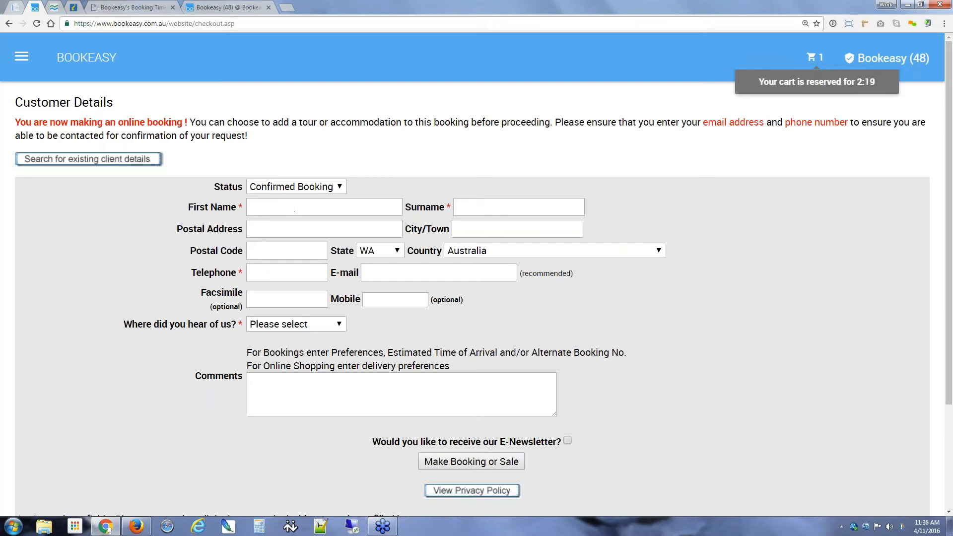
{"action": "type", "text": "Nathan"}
{"action": "key", "text": "Tab"}
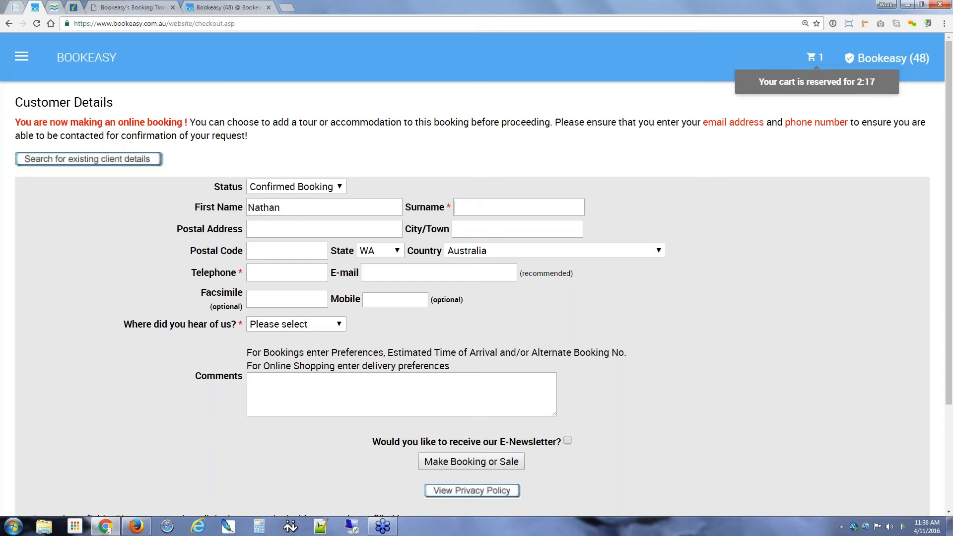
{"action": "type", "text": "Bookoeasy"}
{"action": "left_click", "coordinate": [467, 207]}
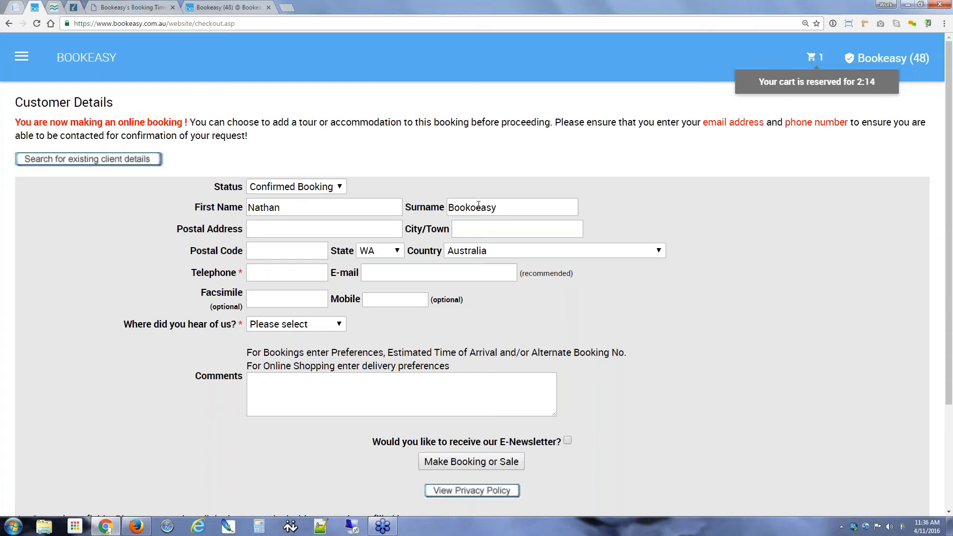
{"action": "key", "text": "Delete"}
{"action": "left_click", "coordinate": [293, 273]}
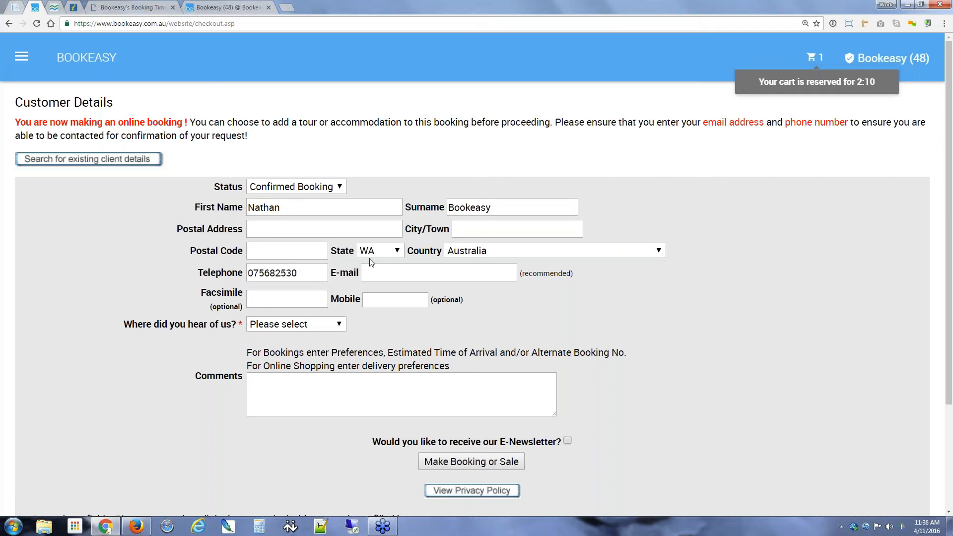
Step: Choose Google Search as the referral source and make the $300 King Room booking
{"action": "left_click", "coordinate": [273, 324]}
{"action": "left_click", "coordinate": [278, 383]}
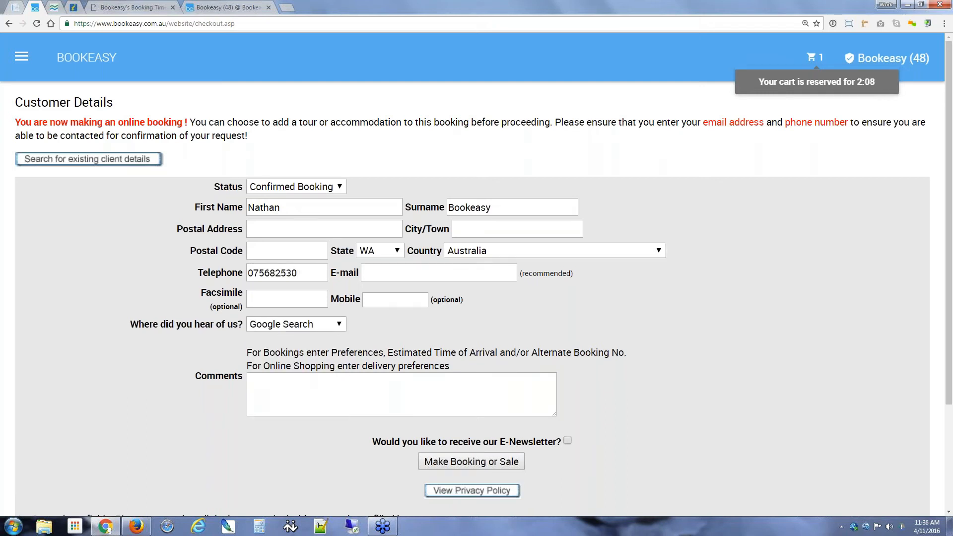
{"action": "left_click", "coordinate": [455, 464]}
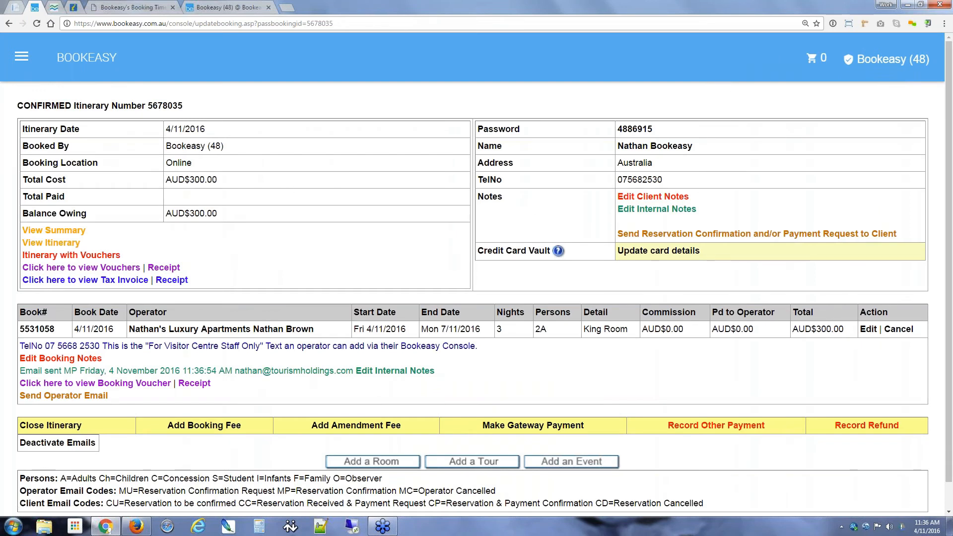
{"action": "scroll", "coordinate": [322, 211], "scroll_direction": "down", "scroll_amount": 1}
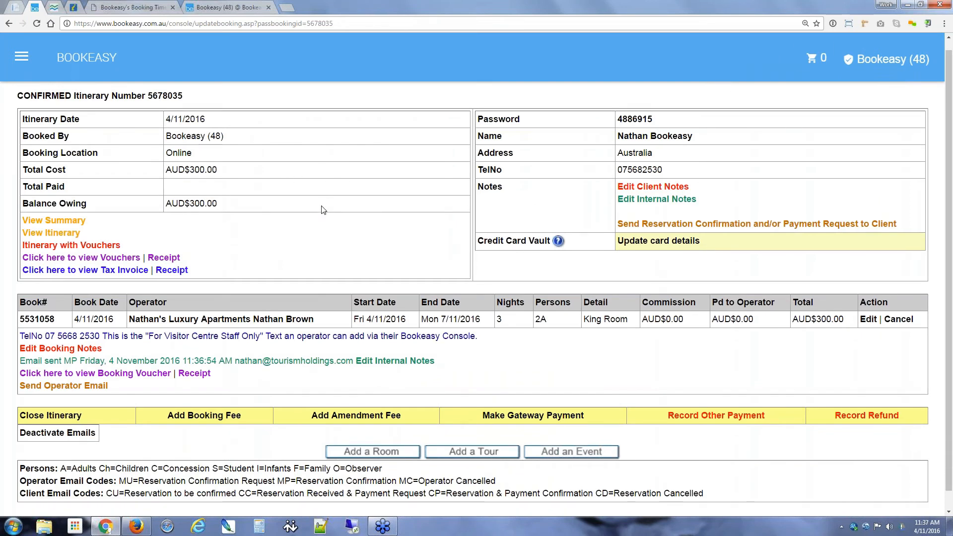
{"action": "scroll", "coordinate": [322, 210], "scroll_direction": "down", "scroll_amount": 1}
Step: Reload the beRooms calendar to confirm King Room shows 1 booking for 4–6 November
{"action": "left_click", "coordinate": [143, 529]}
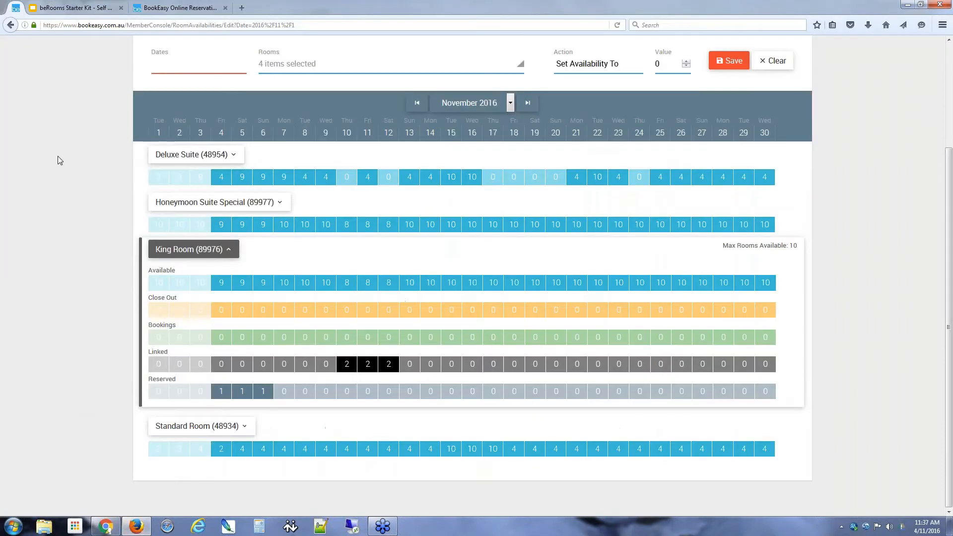
{"action": "left_click", "coordinate": [616, 25]}
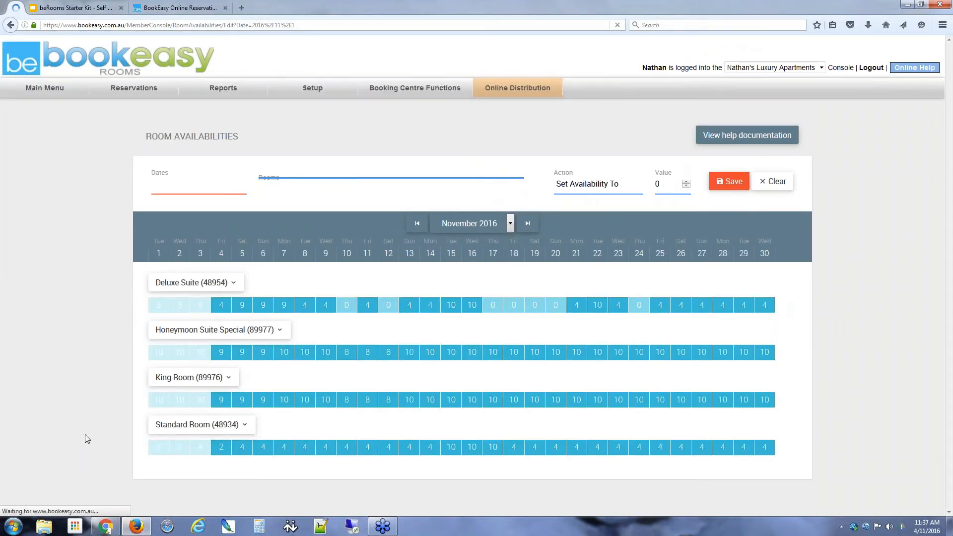
{"action": "left_click", "coordinate": [229, 378]}
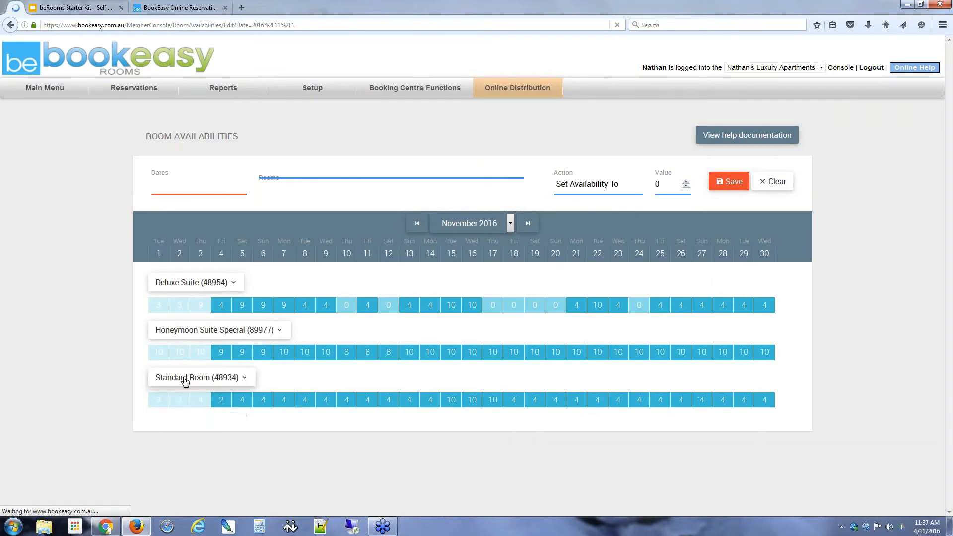
{"action": "scroll", "coordinate": [96, 325], "scroll_direction": "down", "scroll_amount": 3}
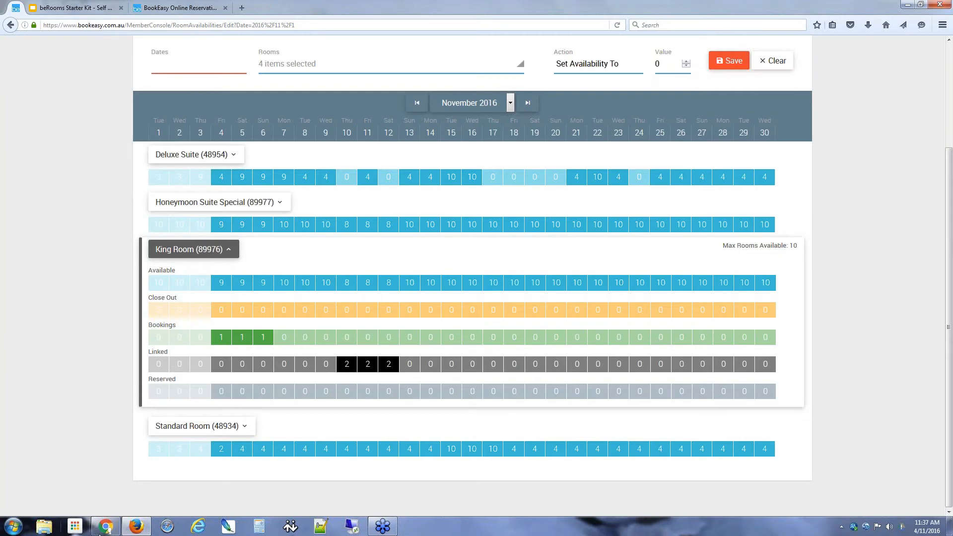
{"action": "left_click", "coordinate": [105, 526]}
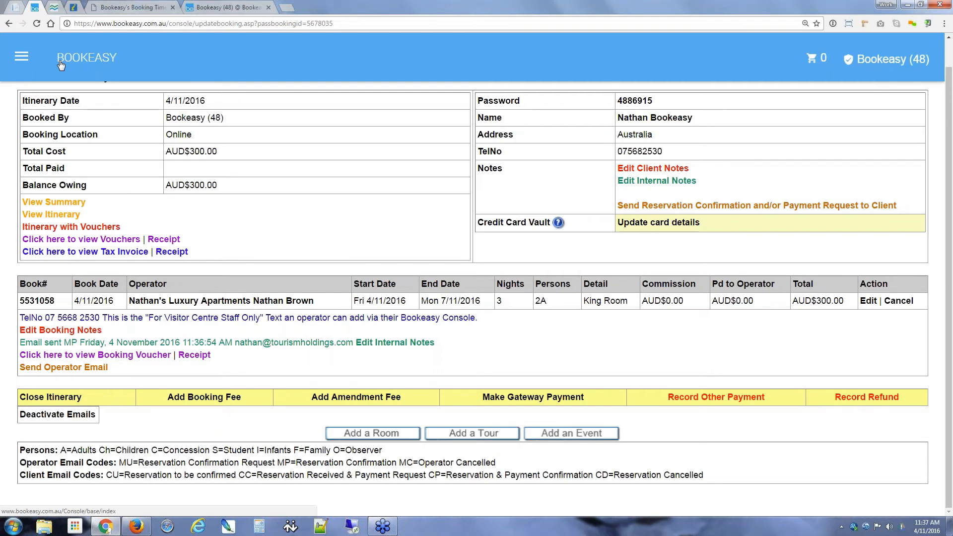
Step: Filter the console menu for 'booking adm' to reach Booking Administration
{"action": "left_click", "coordinate": [21, 57]}
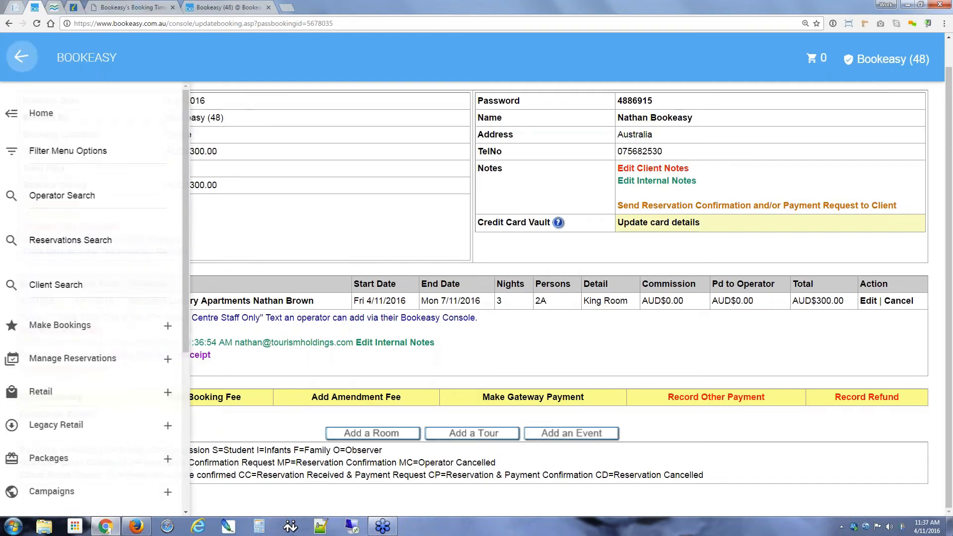
{"action": "left_click", "coordinate": [63, 152]}
{"action": "type", "text": "booking"}
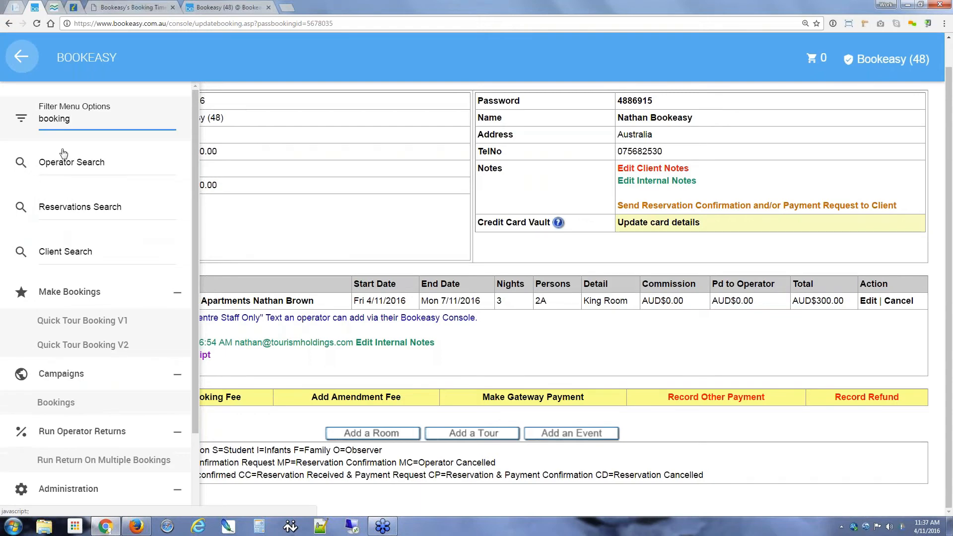
{"action": "scroll", "coordinate": [95, 281], "scroll_direction": "down", "scroll_amount": 1}
{"action": "type", "text": "adn"}
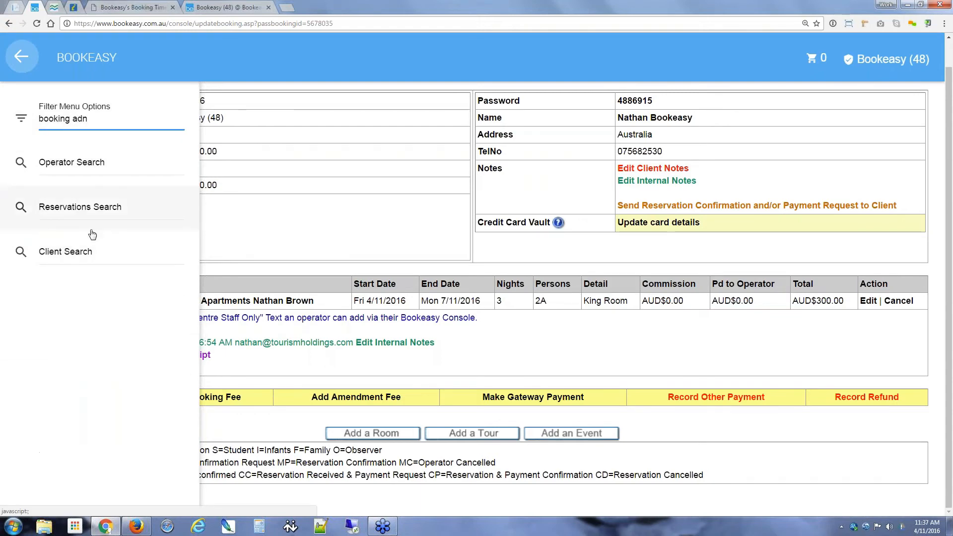
{"action": "key", "text": "BackSpace"}
{"action": "type", "text": "m"}
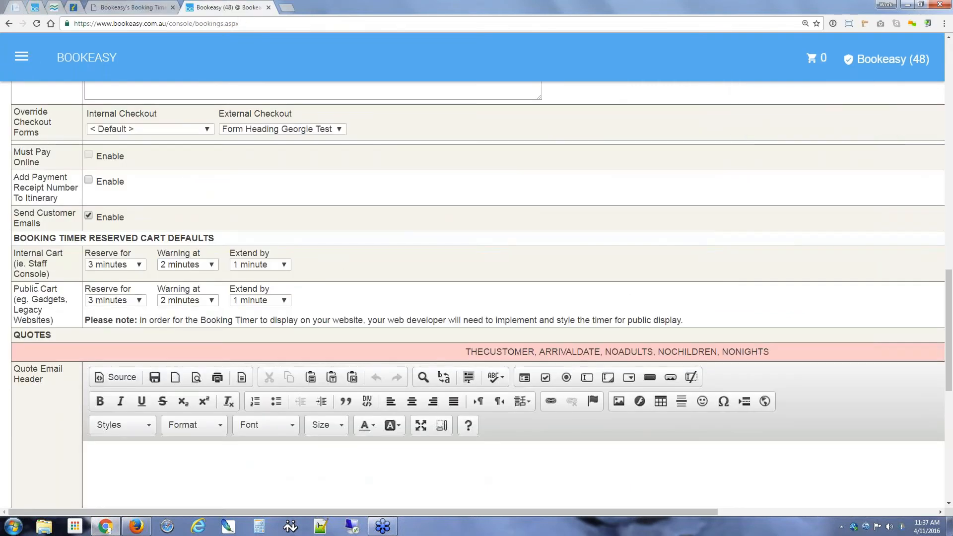
{"action": "left_click_drag", "start_coordinate": [14, 289], "coordinate": [57, 290]}
Step: Set the Public Cart 'Reserve for' time to Disabled
{"action": "left_click", "coordinate": [114, 300]}
{"action": "left_click", "coordinate": [118, 74]}
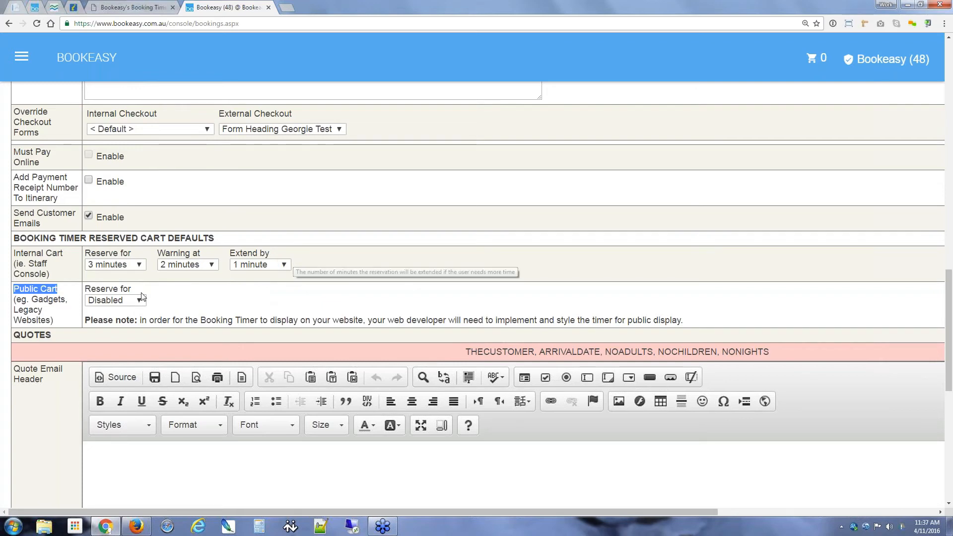
{"action": "left_click", "coordinate": [188, 307]}
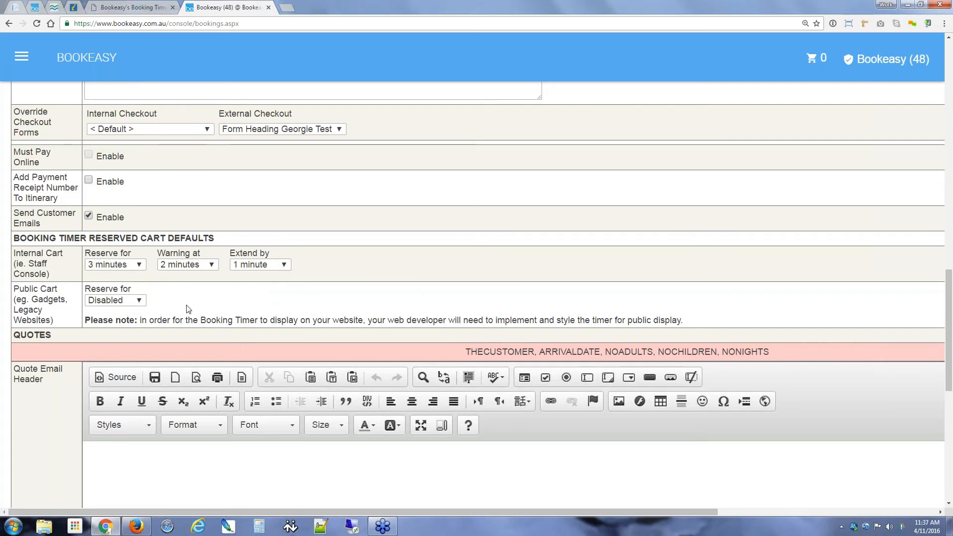
{"action": "left_click", "coordinate": [53, 9]}
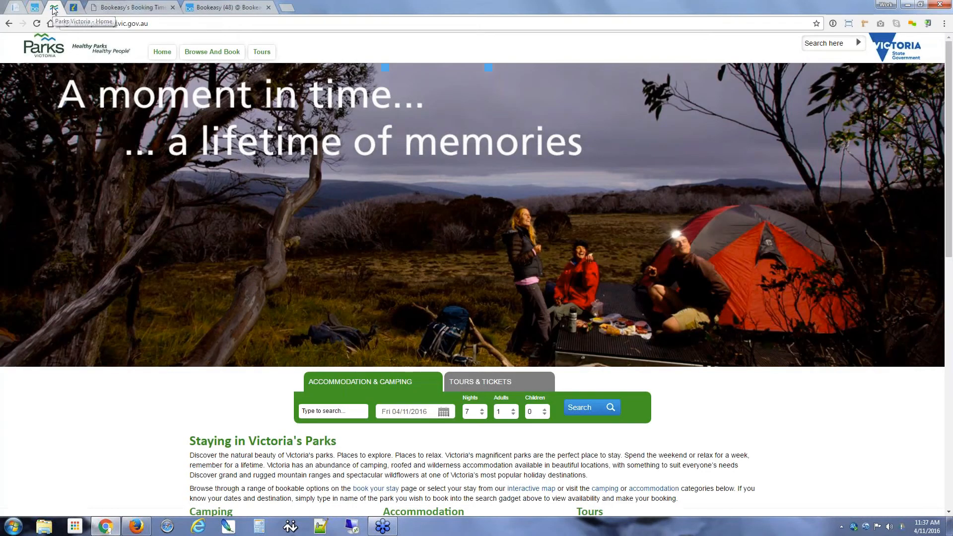
Step: Search Parks Victoria accommodation for 3 nights and start booking Buchan Caves
{"action": "left_click", "coordinate": [474, 412]}
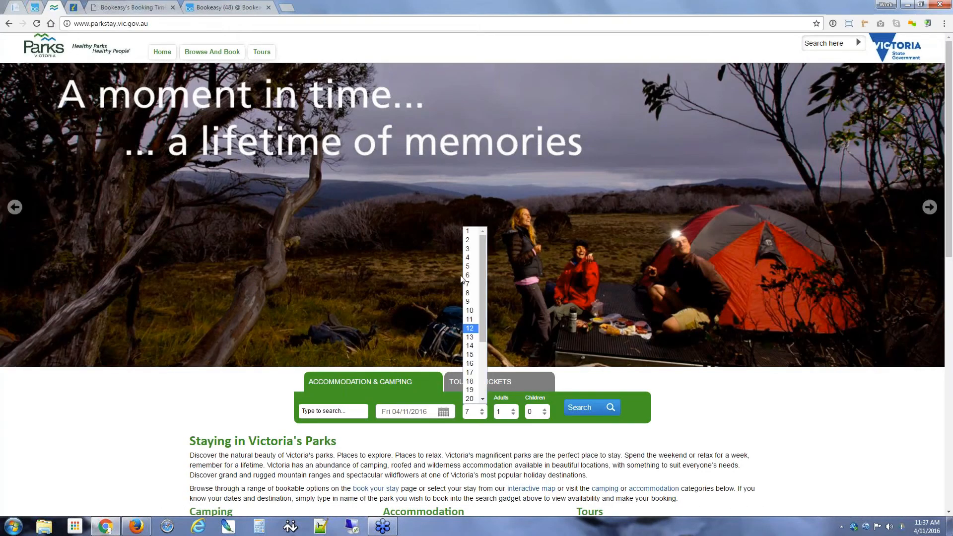
{"action": "left_click", "coordinate": [471, 254]}
{"action": "left_click", "coordinate": [594, 411]}
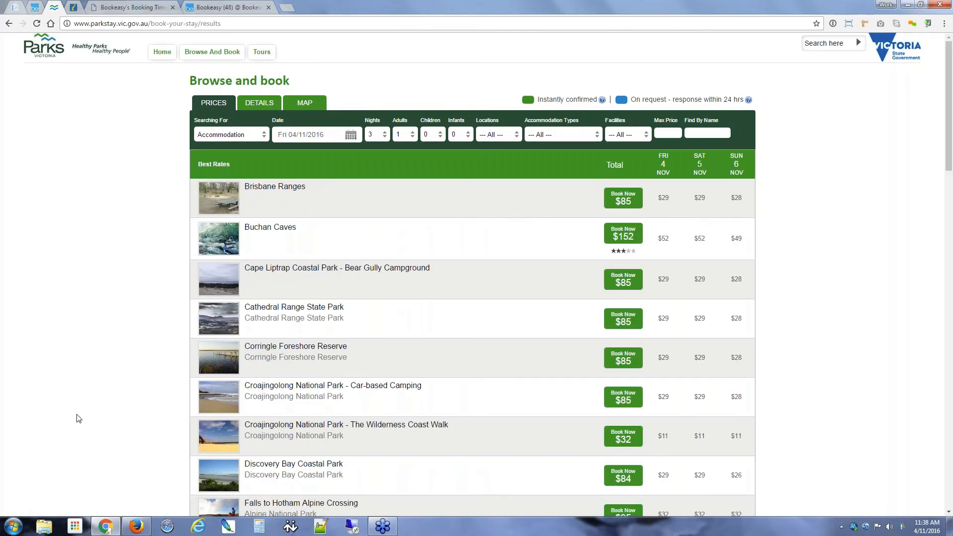
{"action": "left_click", "coordinate": [625, 233]}
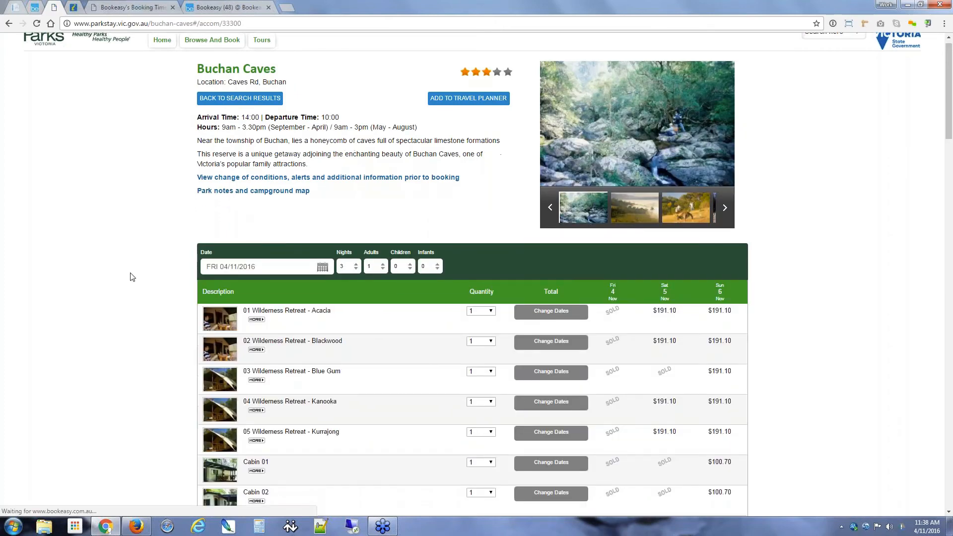
{"action": "scroll", "coordinate": [132, 277], "scroll_direction": "down", "scroll_amount": 5}
Step: Book Site 01 Powered with a vehicle registration, skip the extra questions and add it to the cart
{"action": "left_click", "coordinate": [562, 294]}
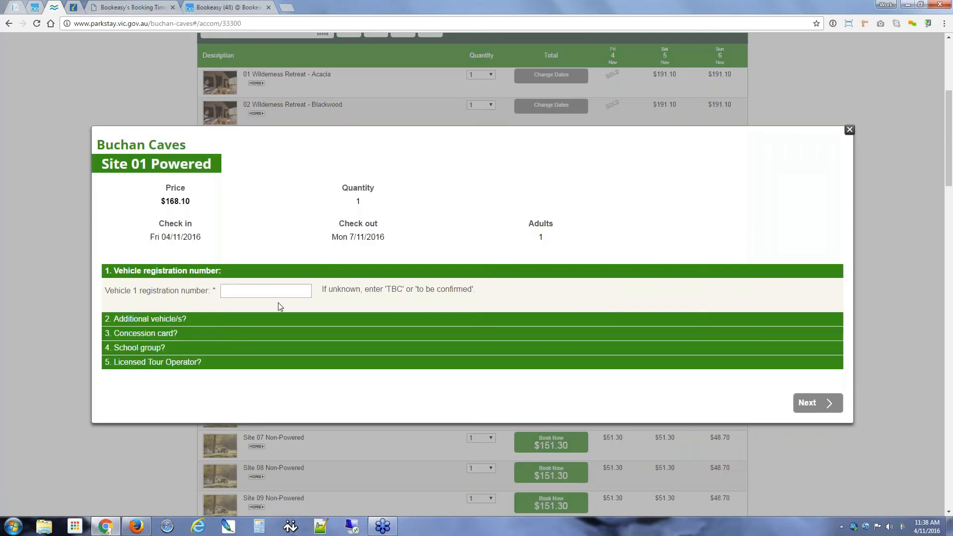
{"action": "left_click", "coordinate": [277, 294]}
{"action": "type", "text": "ABC123"}
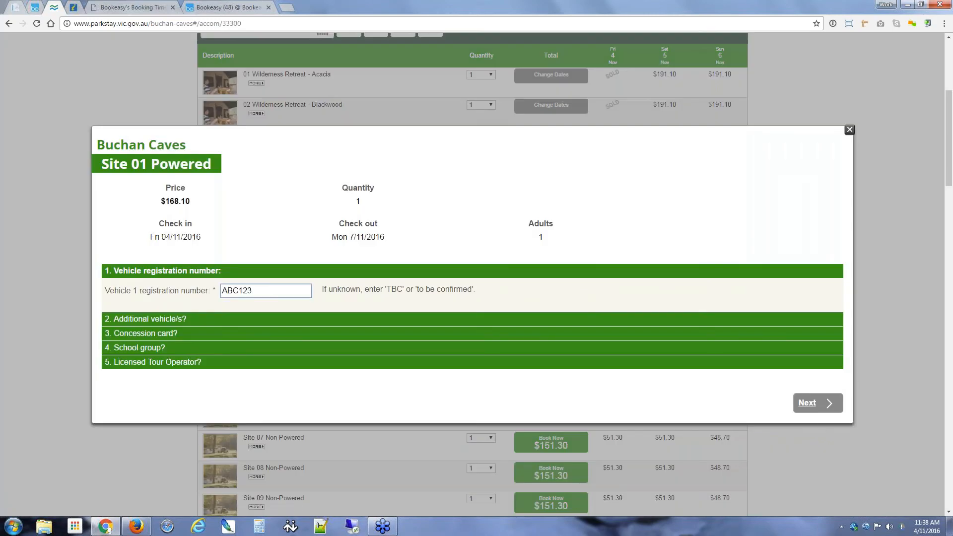
{"action": "left_click", "coordinate": [819, 403]}
{"action": "left_click", "coordinate": [833, 403]}
{"action": "left_click", "coordinate": [834, 403]}
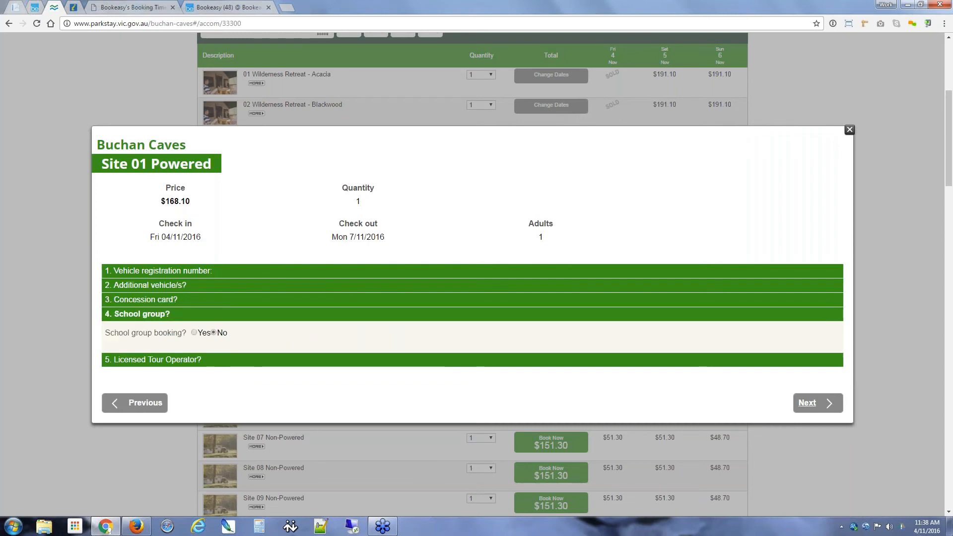
{"action": "left_click", "coordinate": [821, 402]}
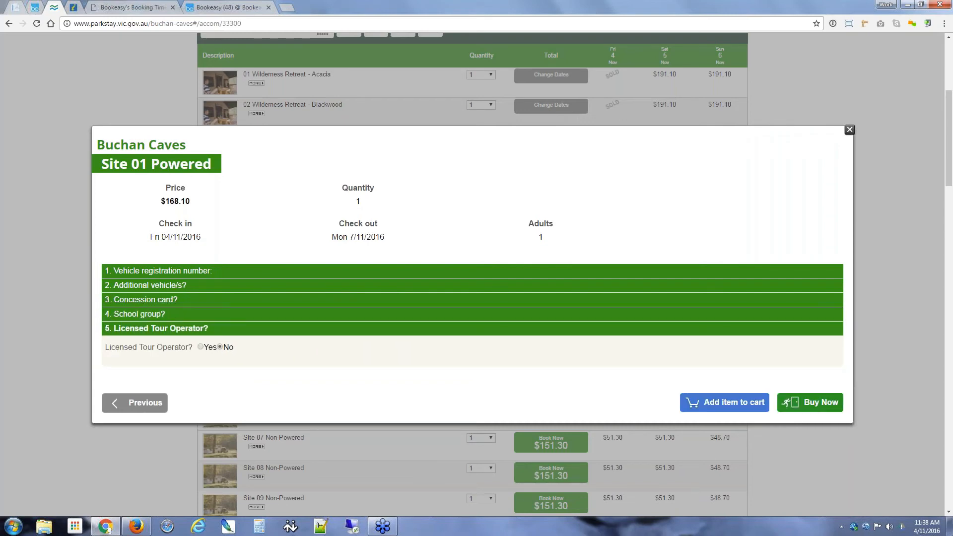
{"action": "left_click", "coordinate": [724, 409]}
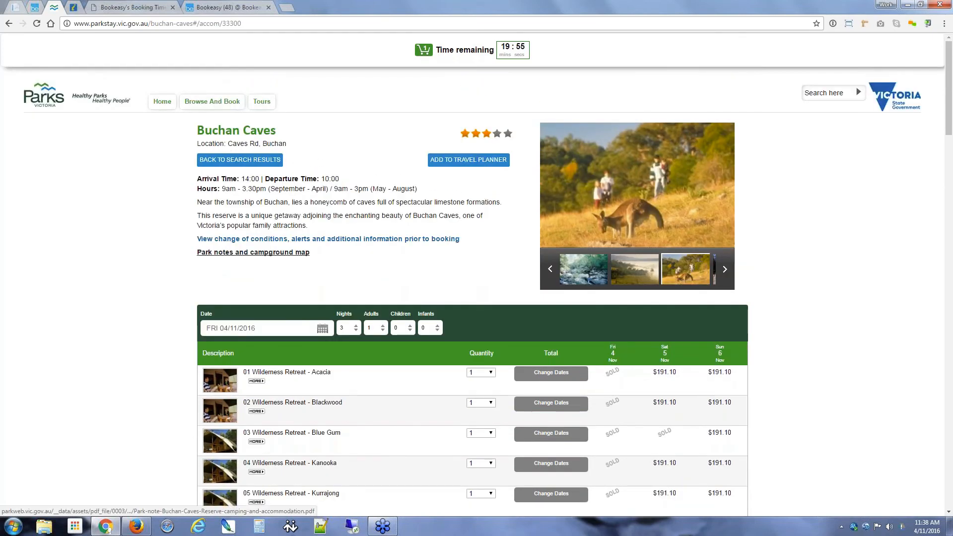
Step: Open the cart showing $168.10 with the 20-minute reservation timer running
{"action": "scroll", "coordinate": [335, 246], "scroll_direction": "down", "scroll_amount": 1}
{"action": "scroll", "coordinate": [336, 246], "scroll_direction": "down", "scroll_amount": 7}
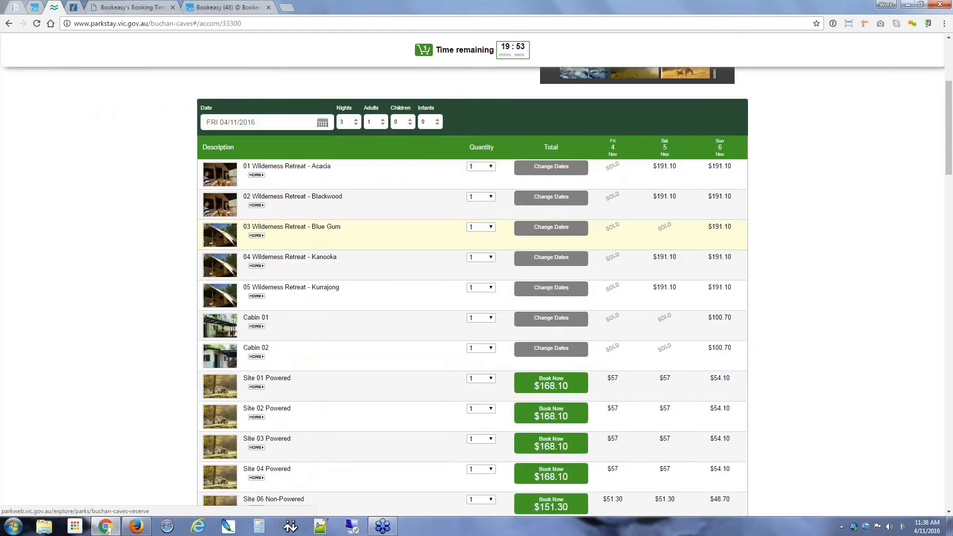
{"action": "scroll", "coordinate": [335, 245], "scroll_direction": "up", "scroll_amount": 7}
{"action": "scroll", "coordinate": [142, 279], "scroll_direction": "up", "scroll_amount": 1}
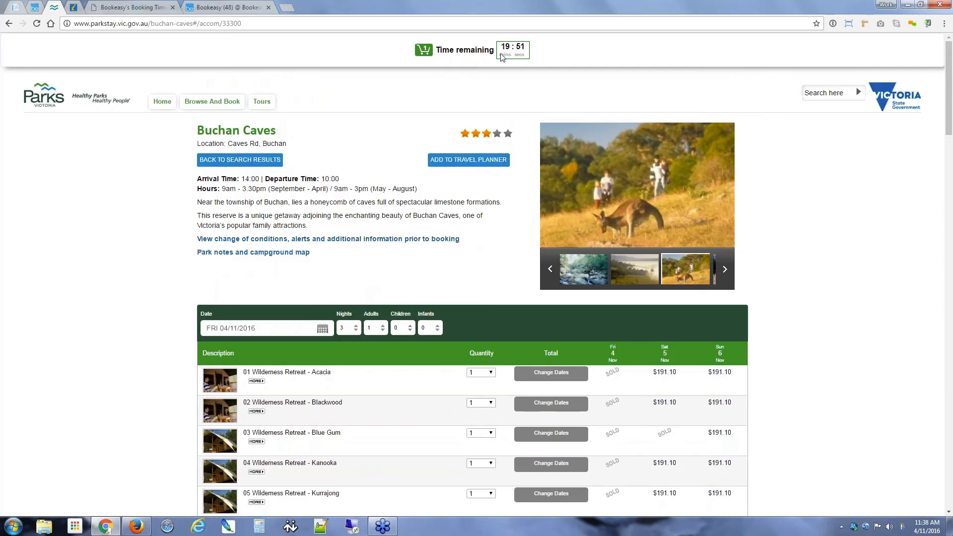
{"action": "scroll", "coordinate": [143, 280], "scroll_direction": "down", "scroll_amount": 1}
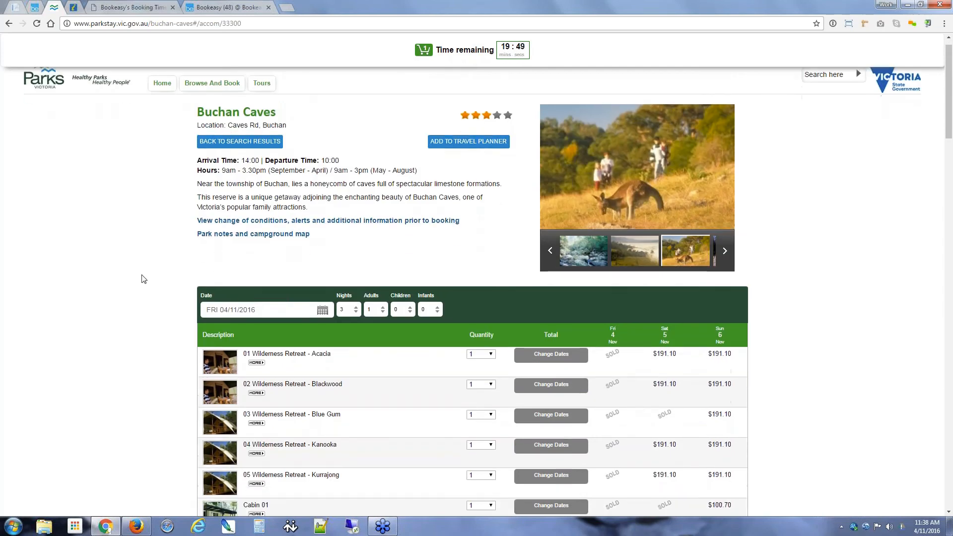
{"action": "scroll", "coordinate": [142, 279], "scroll_direction": "down", "scroll_amount": 6}
{"action": "scroll", "coordinate": [142, 279], "scroll_direction": "up", "scroll_amount": 6}
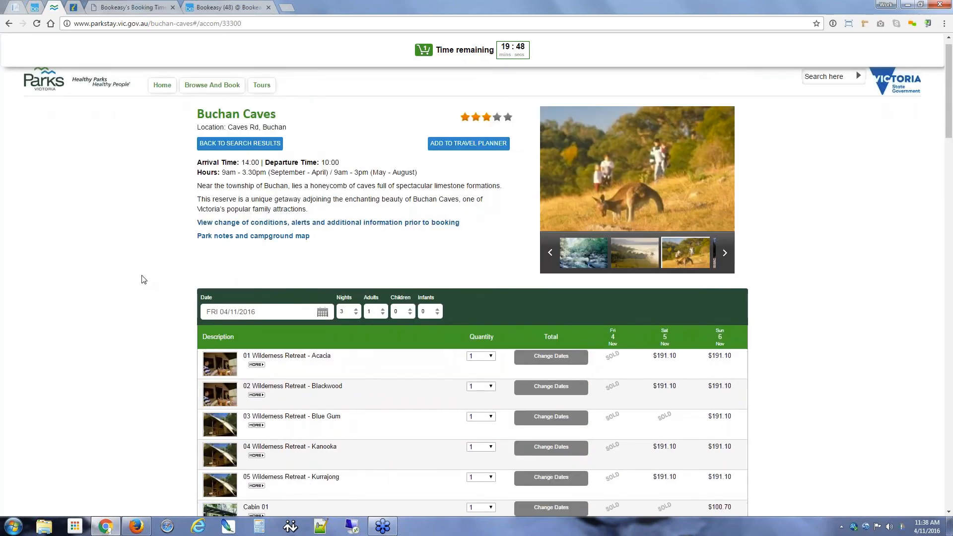
{"action": "scroll", "coordinate": [142, 279], "scroll_direction": "up", "scroll_amount": 1}
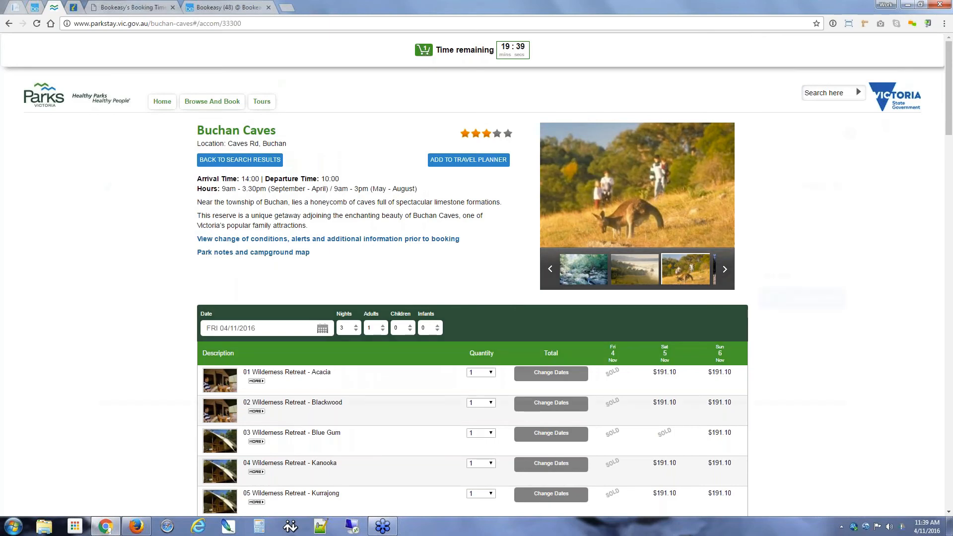
{"action": "left_click", "coordinate": [422, 50]}
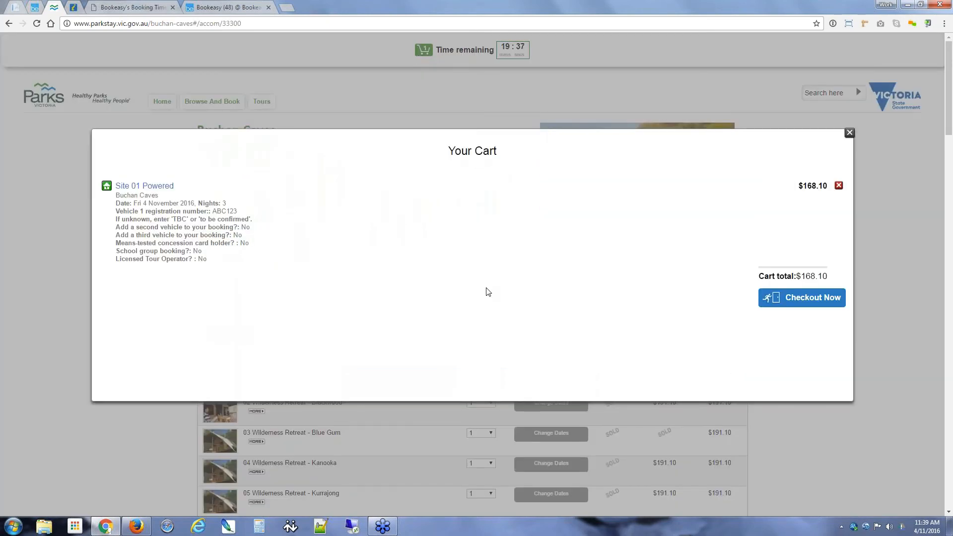
Step: Close and reopen the cart, view the checkout Bookings page, then return to Buchan Caves
{"action": "left_click", "coordinate": [849, 133]}
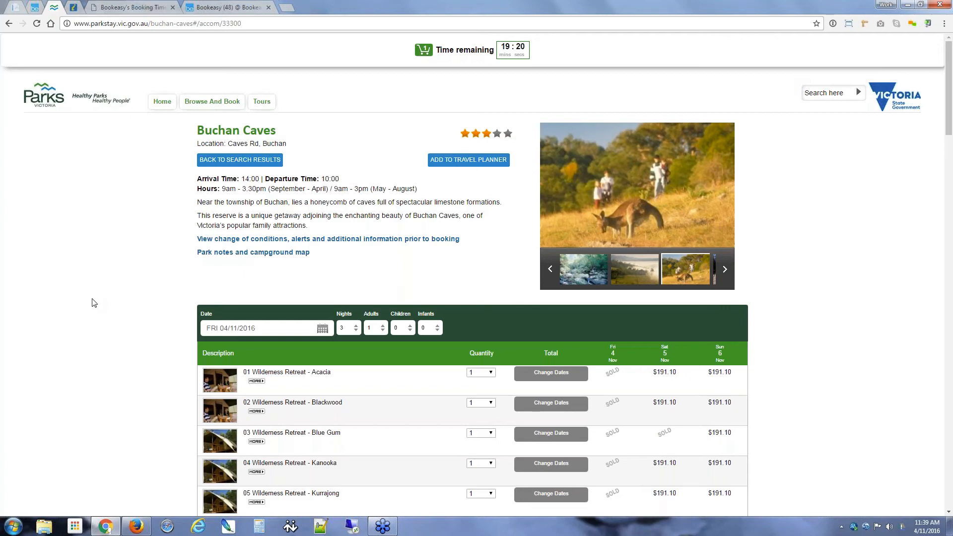
{"action": "left_click", "coordinate": [425, 52]}
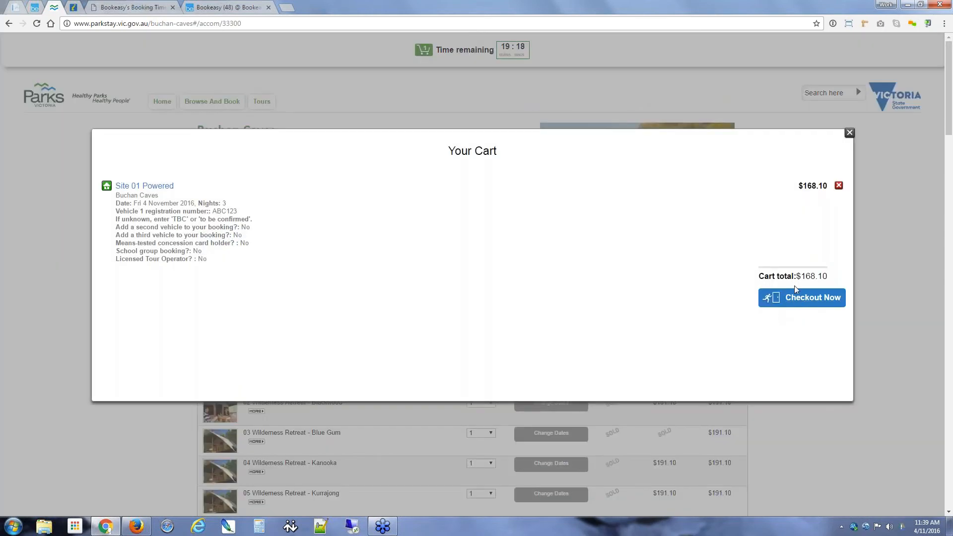
{"action": "left_click", "coordinate": [797, 297]}
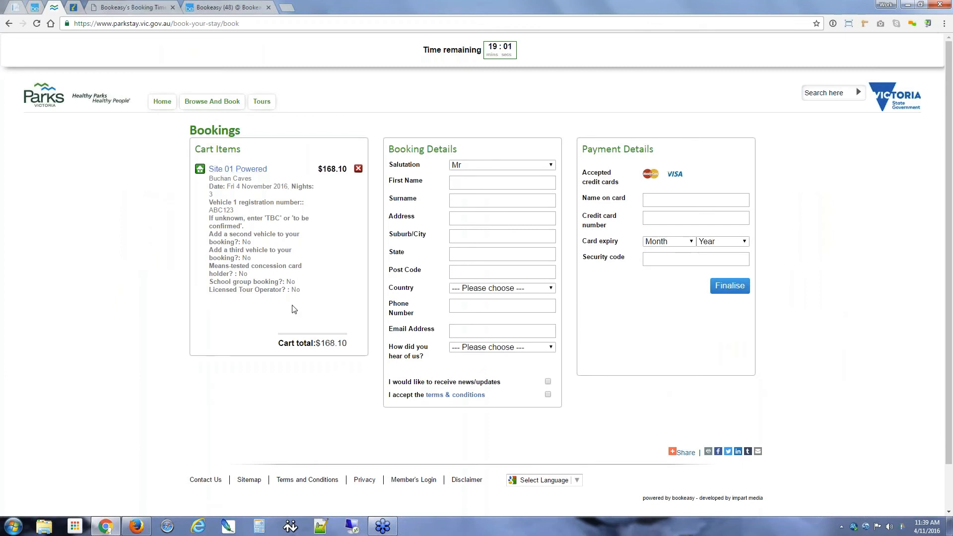
{"action": "left_click", "coordinate": [8, 24]}
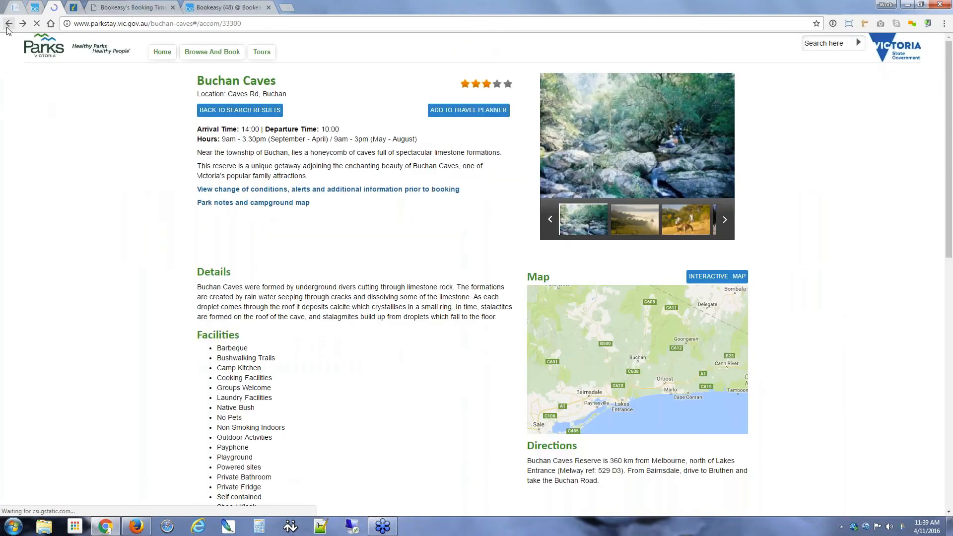
{"action": "left_click", "coordinate": [921, 5]}
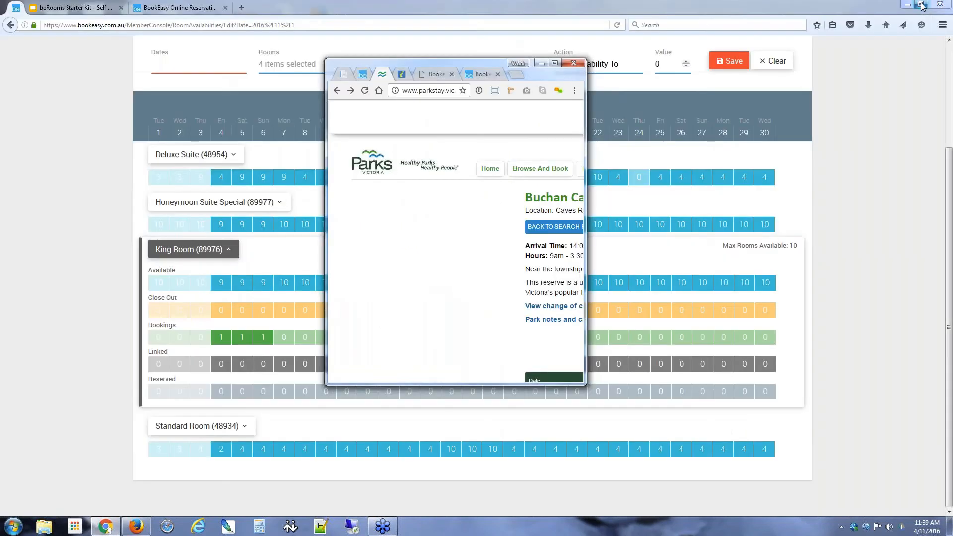
{"action": "left_click_drag", "start_coordinate": [587, 174], "coordinate": [469, 174]}
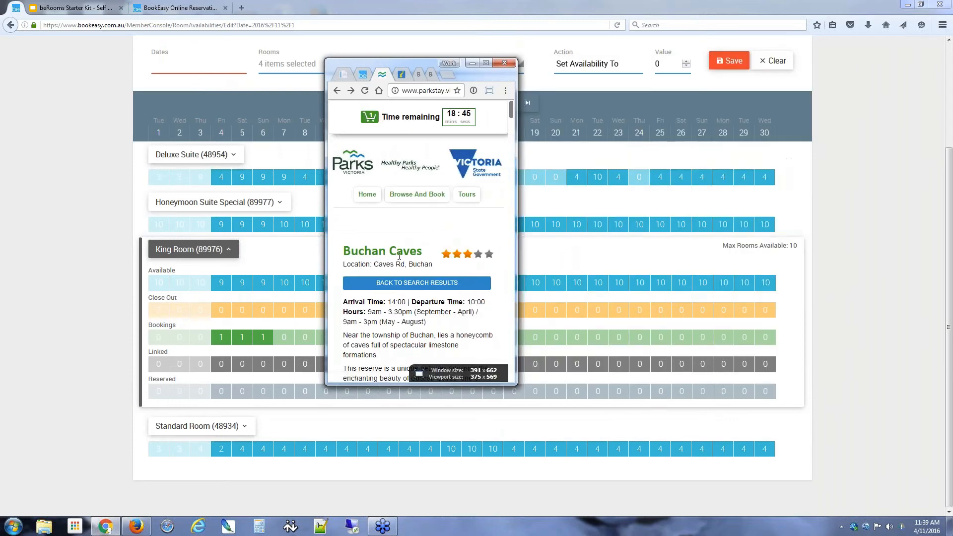
{"action": "scroll", "coordinate": [400, 256], "scroll_direction": "down", "scroll_amount": 2}
{"action": "scroll", "coordinate": [399, 255], "scroll_direction": "down", "scroll_amount": 10}
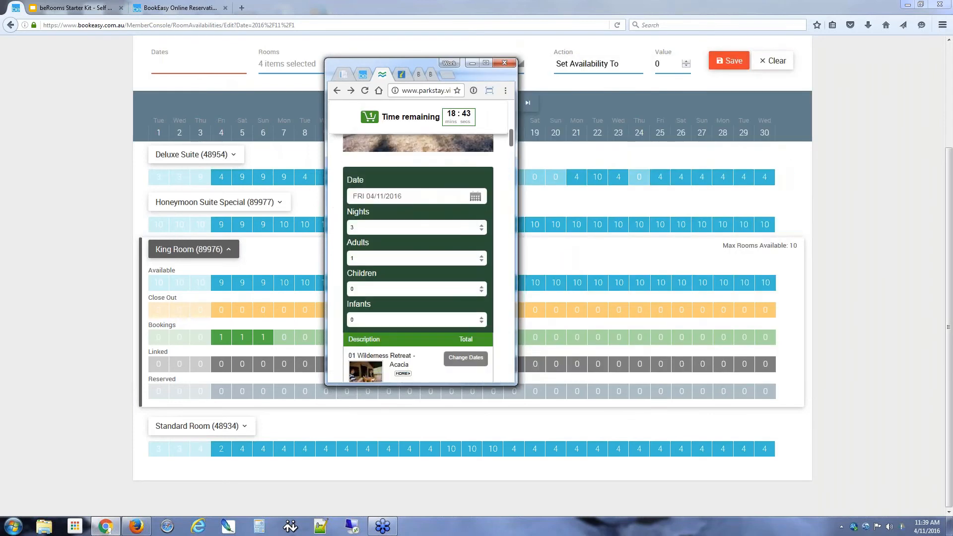
{"action": "scroll", "coordinate": [399, 255], "scroll_direction": "down", "scroll_amount": 5}
{"action": "scroll", "coordinate": [400, 256], "scroll_direction": "up", "scroll_amount": 15}
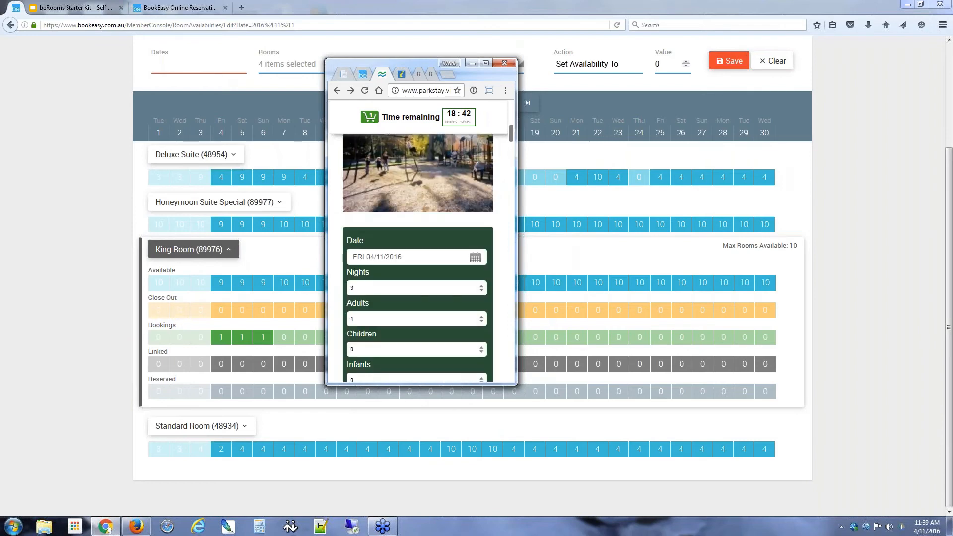
{"action": "left_click", "coordinate": [486, 63]}
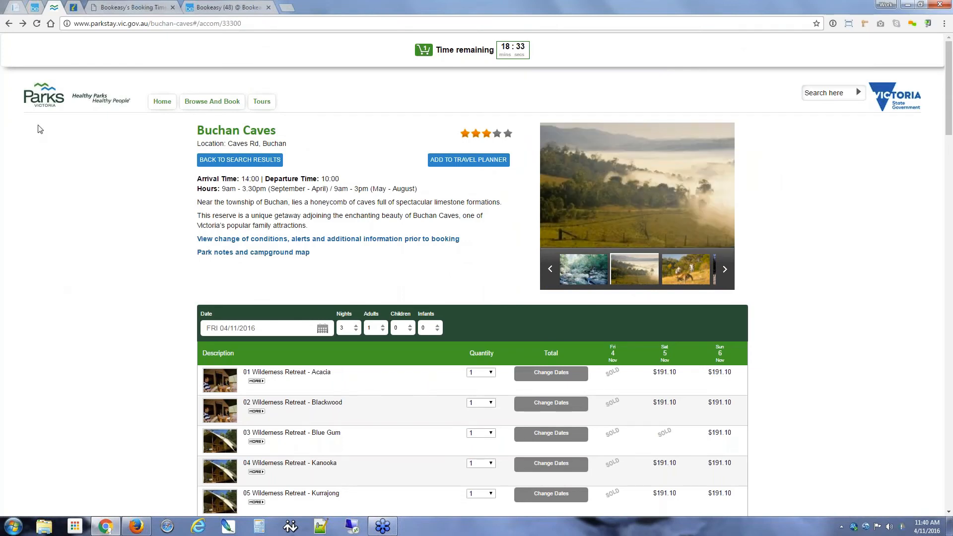
Step: Back in the Bookeasy booking settings, confirm the Public Cart reserve time is still Disabled
{"action": "left_click", "coordinate": [223, 7]}
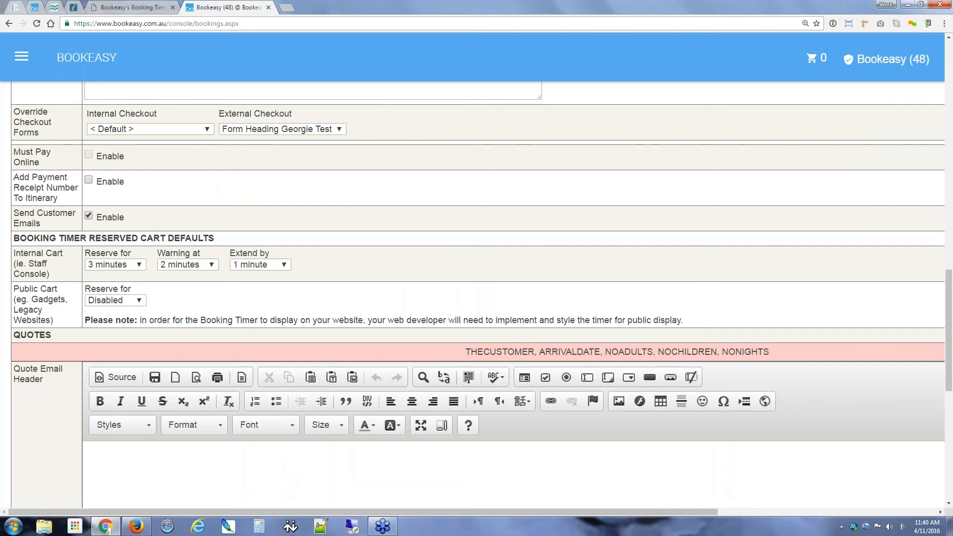
{"action": "left_click_drag", "start_coordinate": [14, 288], "coordinate": [57, 320]}
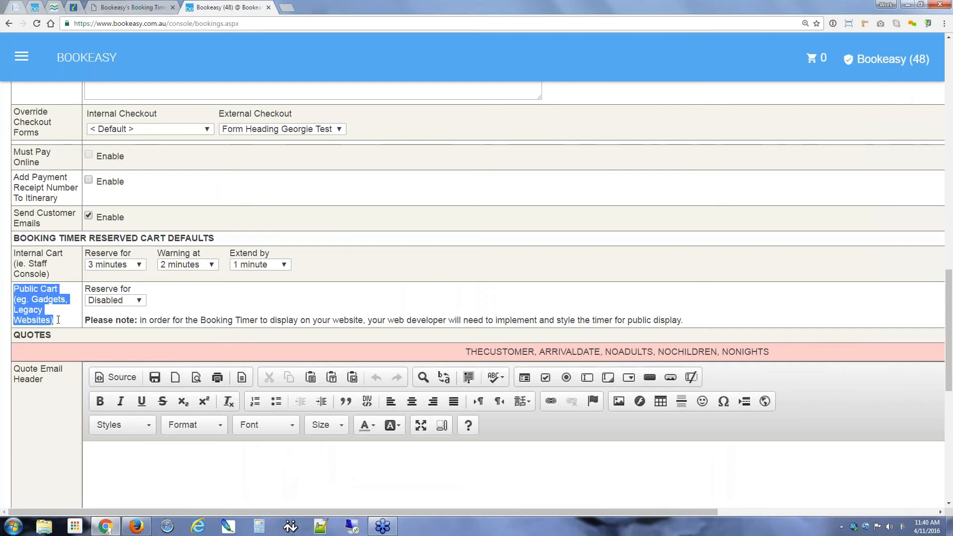
{"action": "left_click", "coordinate": [59, 319]}
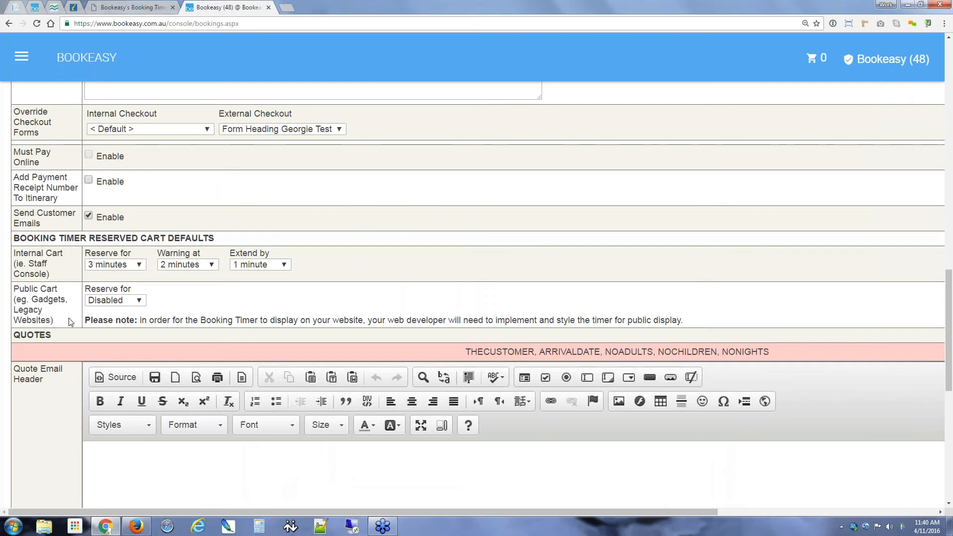
{"action": "left_click", "coordinate": [114, 300]}
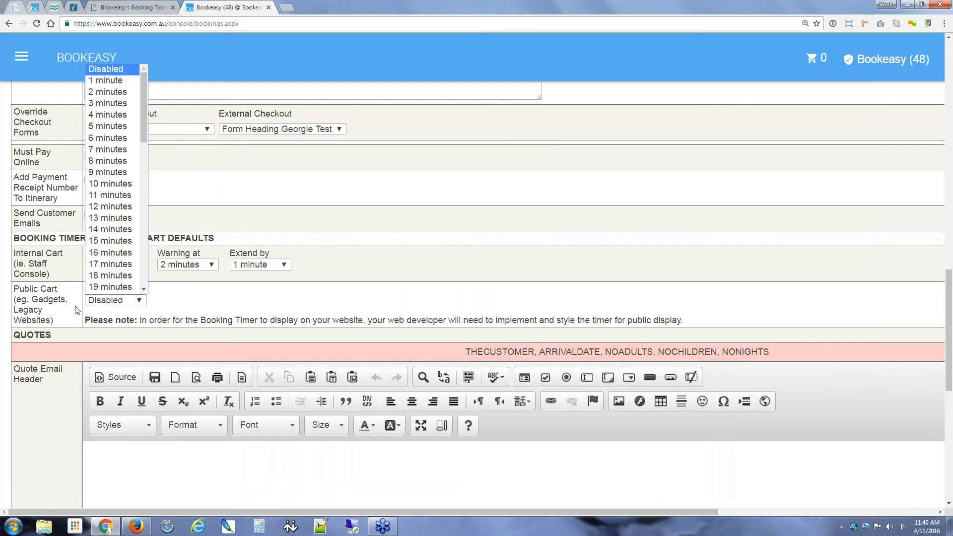
{"action": "left_click", "coordinate": [28, 307]}
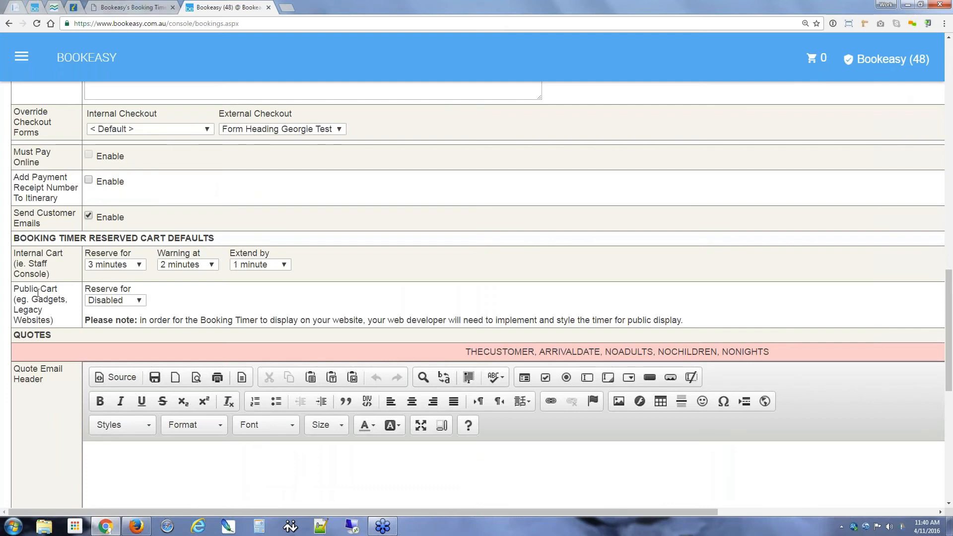
Step: Return to the Bookeasy November release announcement and scroll through it
{"action": "left_click", "coordinate": [74, 7]}
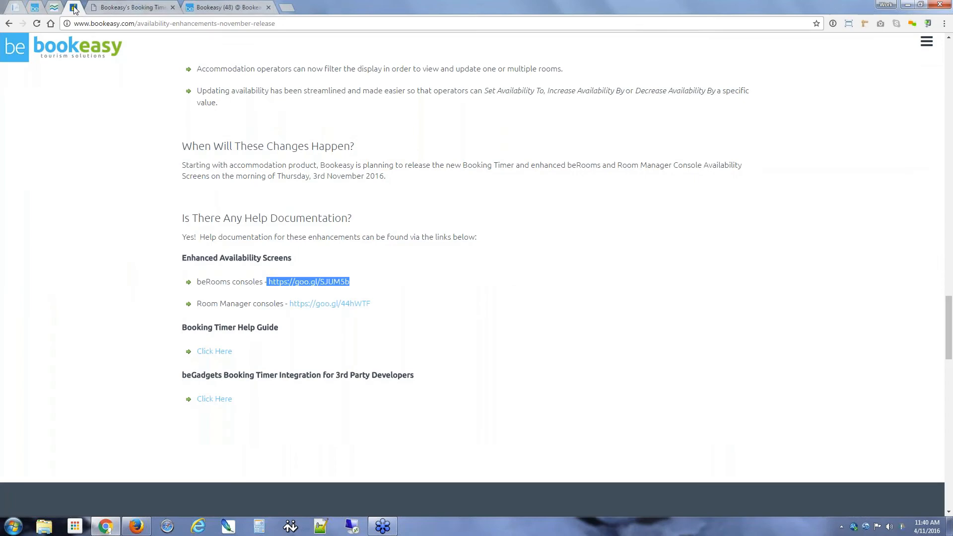
{"action": "left_click", "coordinate": [212, 25]}
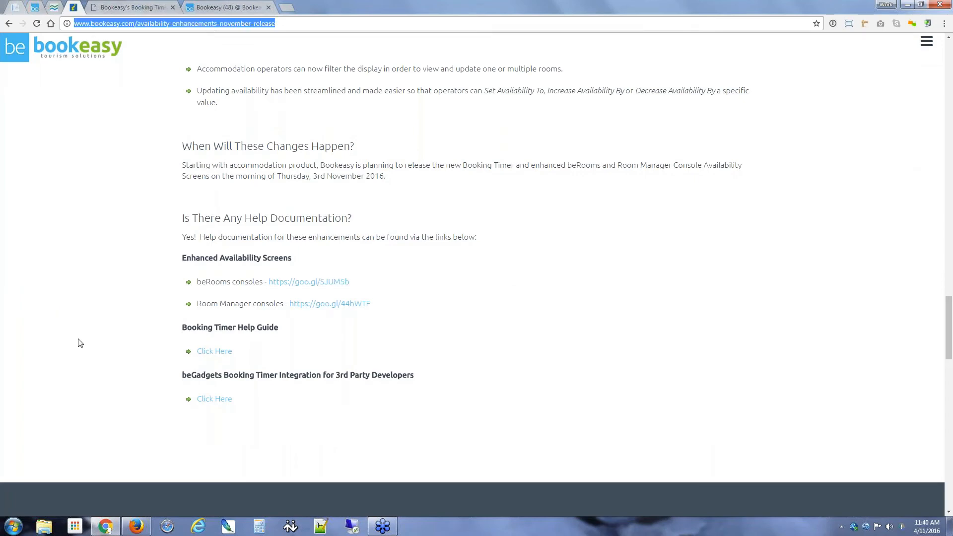
{"action": "scroll", "coordinate": [80, 344], "scroll_direction": "up", "scroll_amount": 4}
{"action": "scroll", "coordinate": [81, 345], "scroll_direction": "up", "scroll_amount": 10}
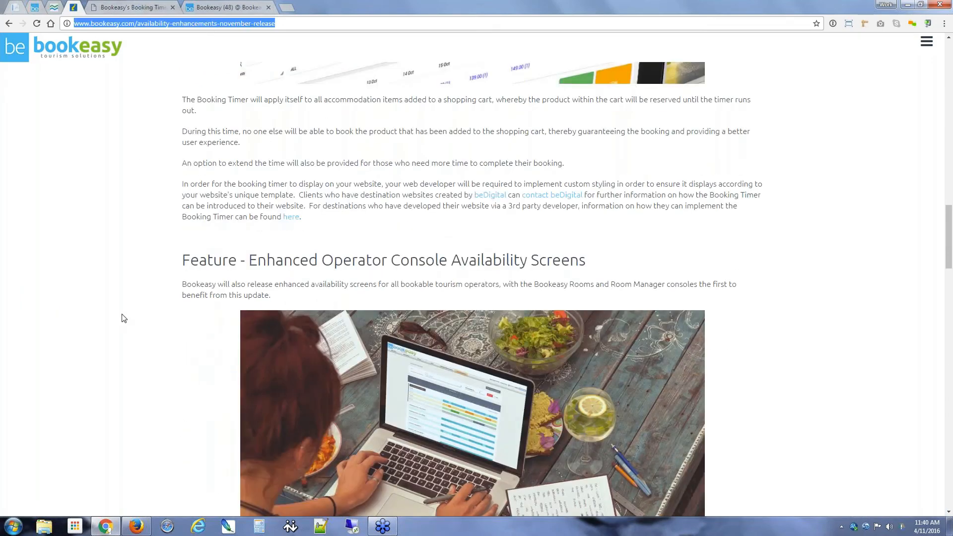
{"action": "scroll", "coordinate": [124, 318], "scroll_direction": "up", "scroll_amount": 14}
{"action": "scroll", "coordinate": [124, 319], "scroll_direction": "up", "scroll_amount": 4}
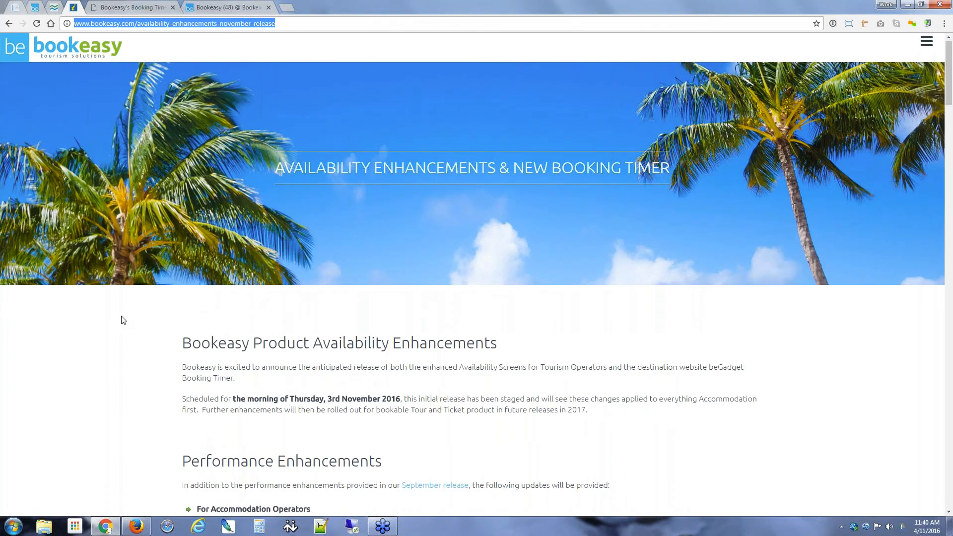
{"action": "scroll", "coordinate": [124, 321], "scroll_direction": "down", "scroll_amount": 11}
{"action": "scroll", "coordinate": [123, 320], "scroll_direction": "down", "scroll_amount": 8}
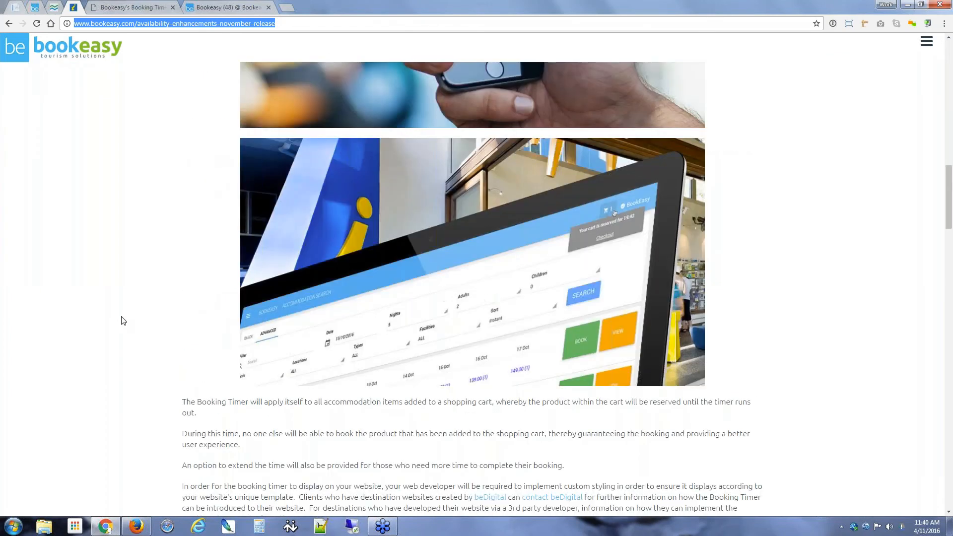
{"action": "scroll", "coordinate": [123, 320], "scroll_direction": "down", "scroll_amount": 15}
Step: Open the beGadgets Booking Timer Integration guide from the third-party developer section
{"action": "left_click", "coordinate": [188, 274]}
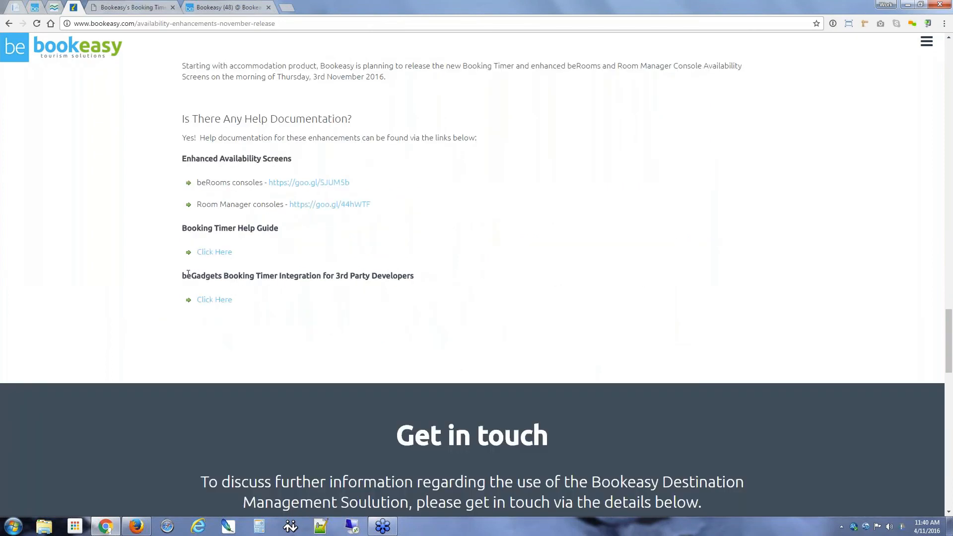
{"action": "left_click_drag", "start_coordinate": [188, 274], "coordinate": [367, 276]}
{"action": "left_click", "coordinate": [391, 279]}
{"action": "left_click", "coordinate": [214, 300]}
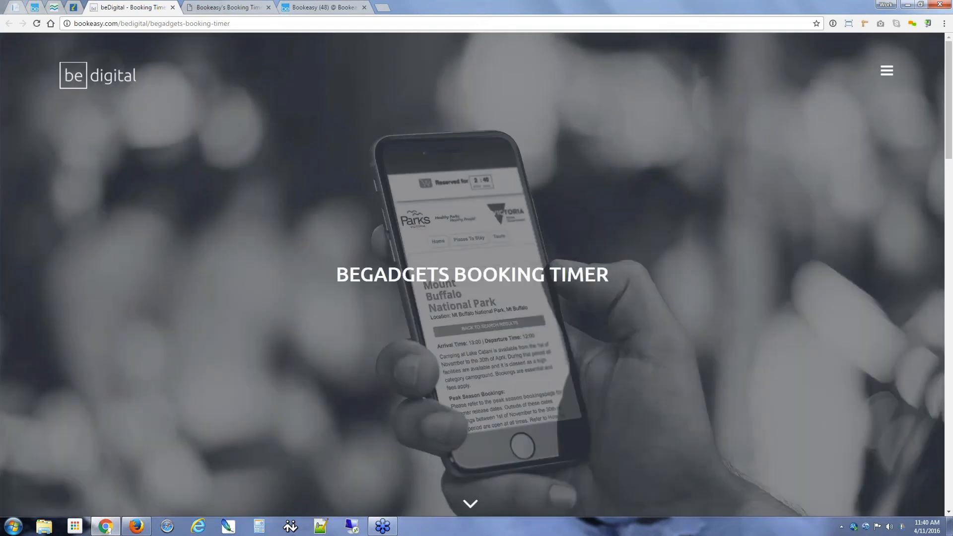
Step: Read through the timer introduction and Best Practice Implementation down to the example code snippet
{"action": "scroll", "coordinate": [207, 224], "scroll_direction": "down", "scroll_amount": 1}
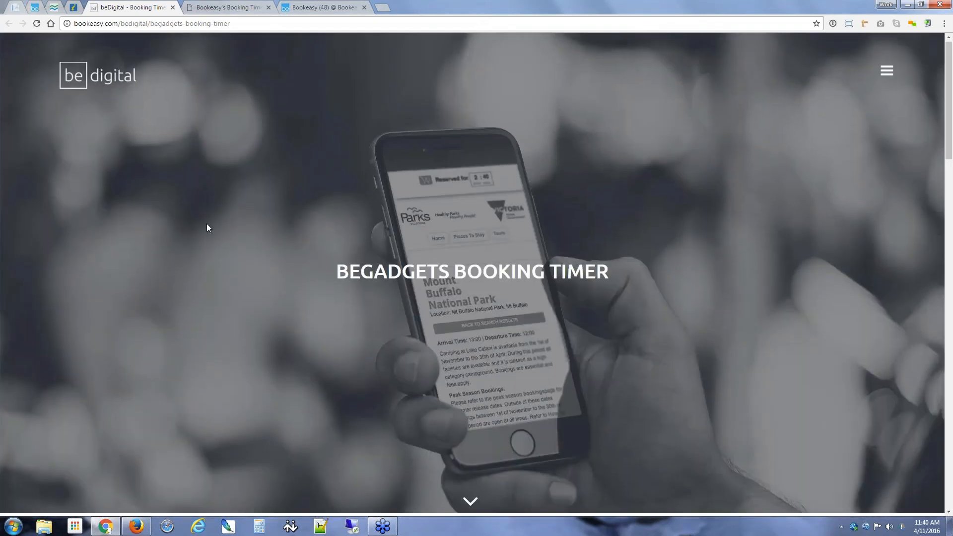
{"action": "scroll", "coordinate": [207, 224], "scroll_direction": "down", "scroll_amount": 5}
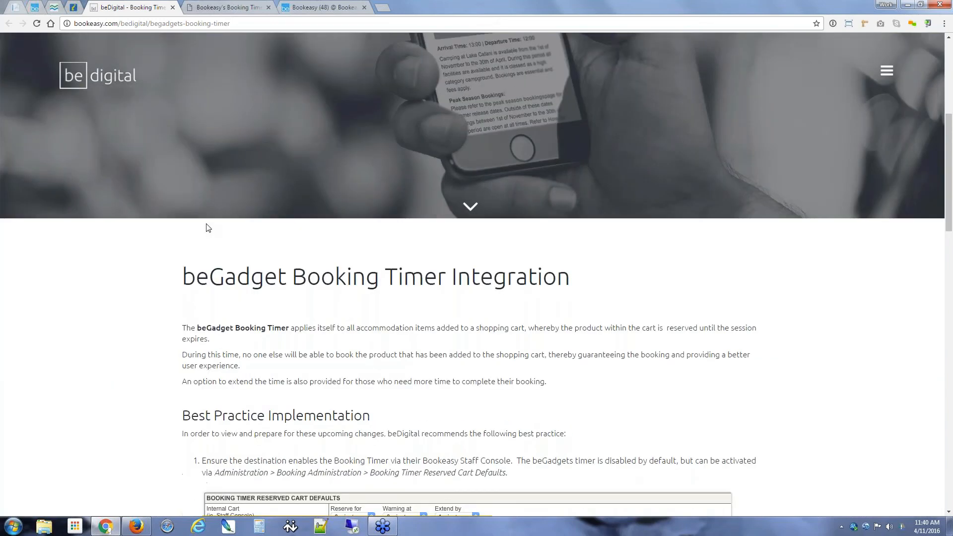
{"action": "scroll", "coordinate": [139, 249], "scroll_direction": "down", "scroll_amount": 2}
{"action": "scroll", "coordinate": [138, 250], "scroll_direction": "down", "scroll_amount": 2}
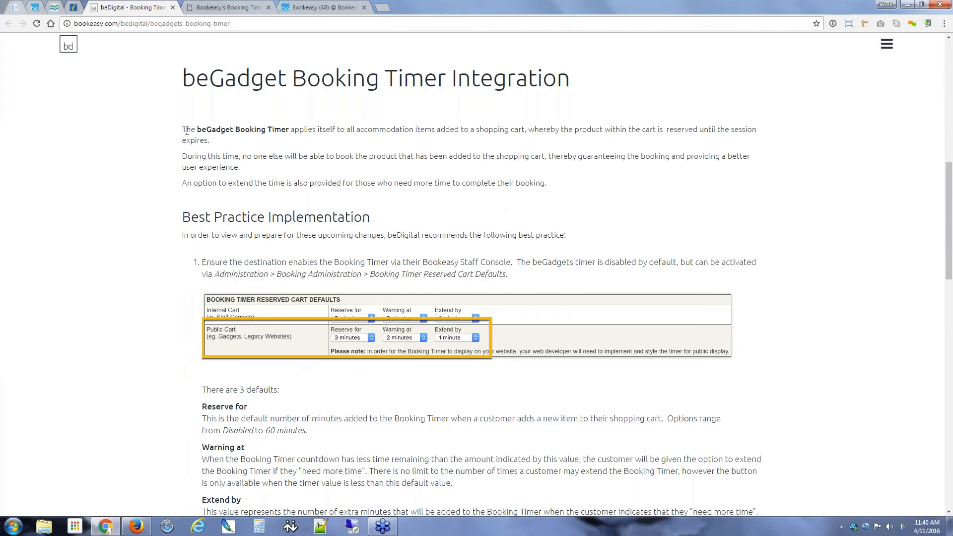
{"action": "left_click_drag", "start_coordinate": [187, 130], "coordinate": [547, 184]}
{"action": "left_click_drag", "start_coordinate": [198, 217], "coordinate": [323, 217]}
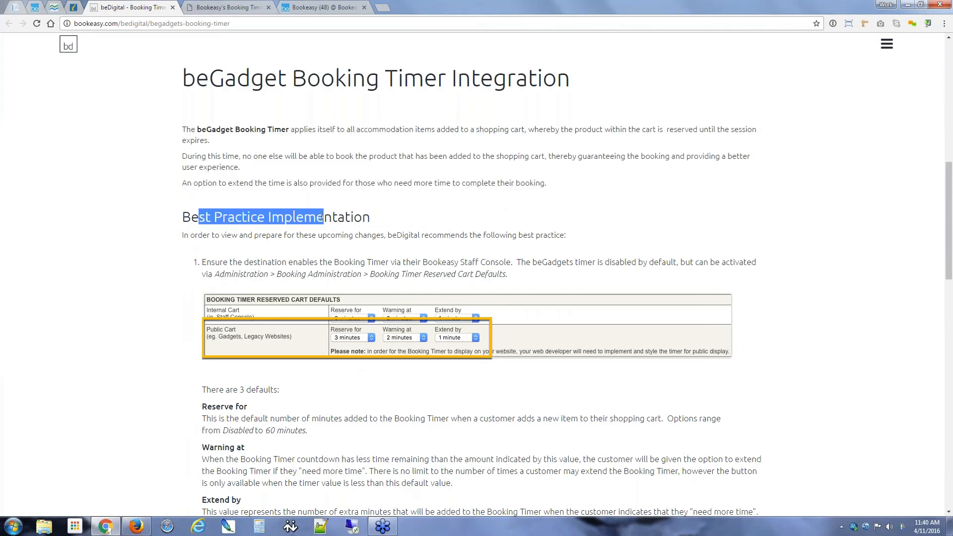
{"action": "left_click", "coordinate": [300, 232]}
{"action": "scroll", "coordinate": [369, 242], "scroll_direction": "down", "scroll_amount": 2}
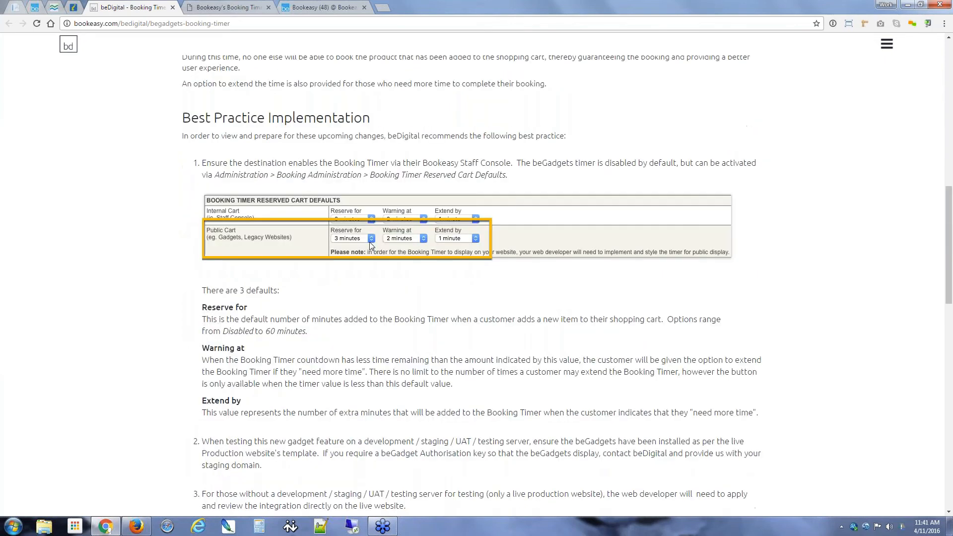
{"action": "scroll", "coordinate": [368, 248], "scroll_direction": "down", "scroll_amount": 2}
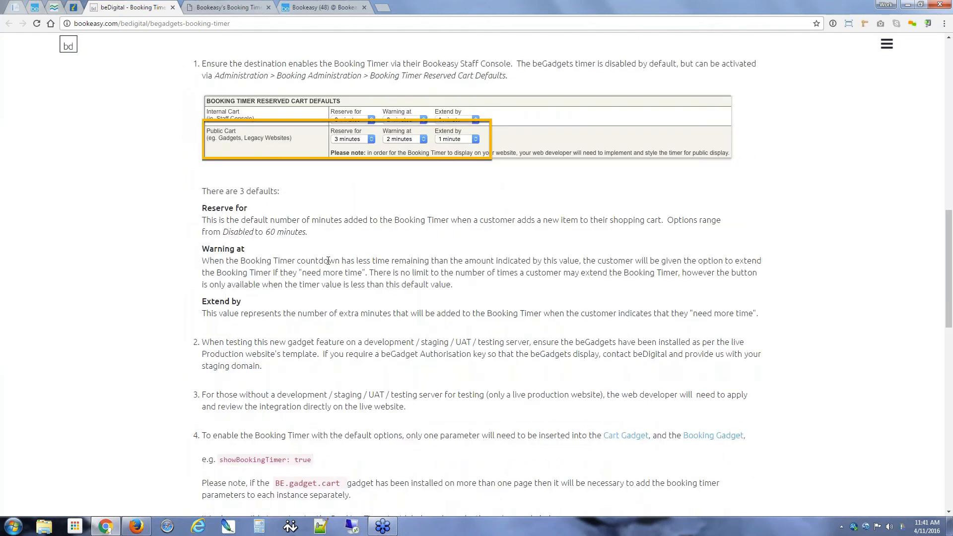
{"action": "scroll", "coordinate": [360, 248], "scroll_direction": "down", "scroll_amount": 1}
{"action": "scroll", "coordinate": [362, 251], "scroll_direction": "down", "scroll_amount": 3}
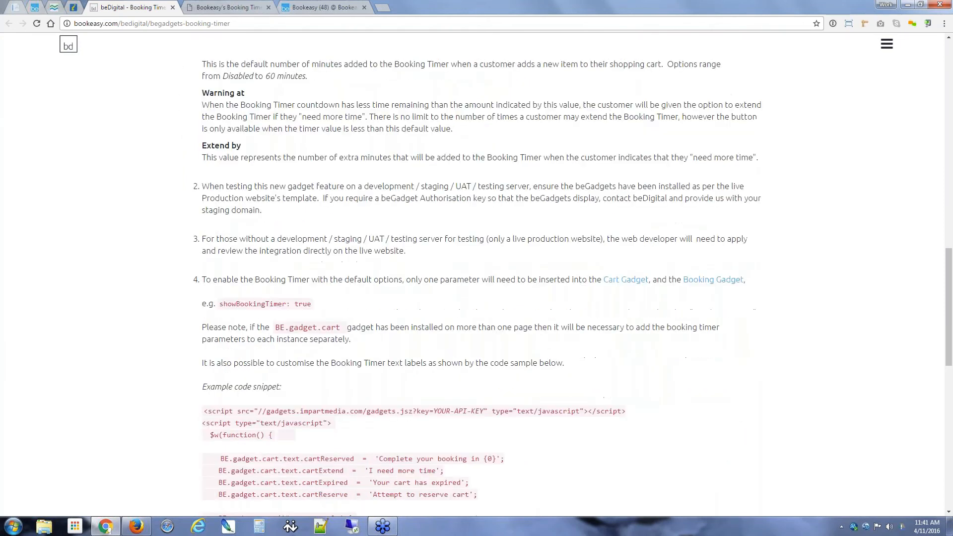
{"action": "scroll", "coordinate": [362, 251], "scroll_direction": "down", "scroll_amount": 4}
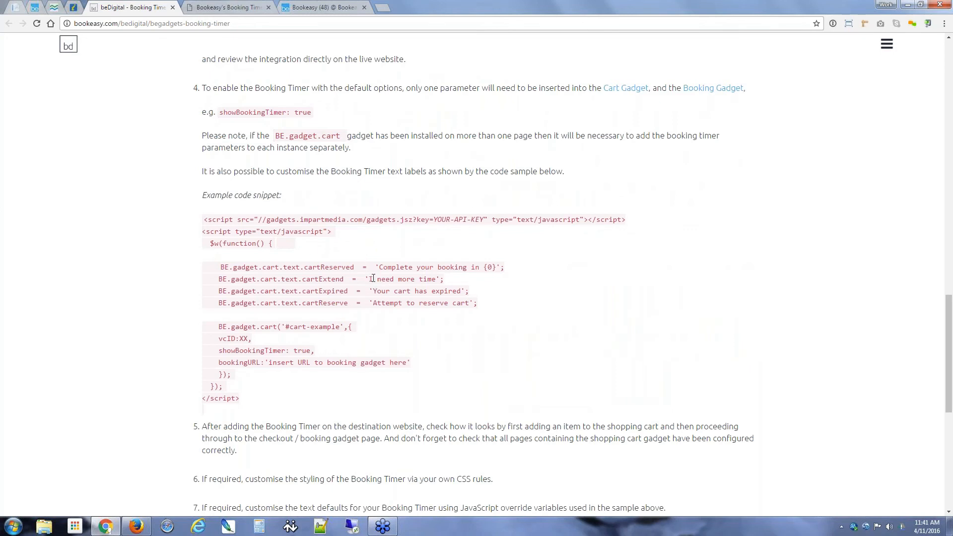
Step: Zoom to 125% and highlight the 'I need more time', 'Your cart has expired' and 'Attempt to reserve cart' labels
{"action": "left_click_drag", "start_coordinate": [373, 278], "coordinate": [437, 281]}
{"action": "left_click", "coordinate": [550, 301]}
{"action": "key", "text": "ctrl+plus"}
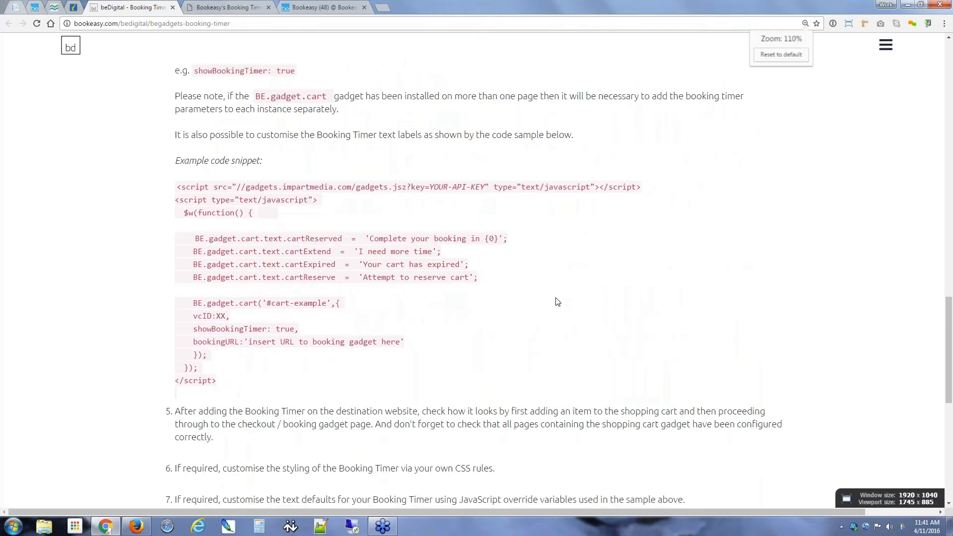
{"action": "key", "text": "ctrl+plus"}
{"action": "left_click_drag", "start_coordinate": [341, 223], "coordinate": [433, 223]}
{"action": "left_click", "coordinate": [519, 244]}
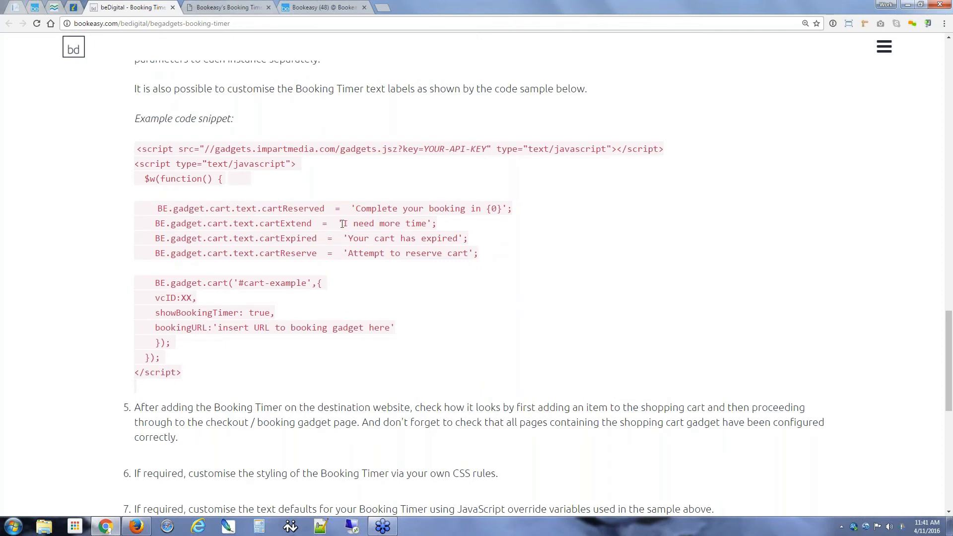
{"action": "left_click_drag", "start_coordinate": [342, 223], "coordinate": [421, 224]}
{"action": "left_click", "coordinate": [439, 228]}
{"action": "left_click_drag", "start_coordinate": [346, 239], "coordinate": [463, 239]}
{"action": "left_click", "coordinate": [476, 245]}
{"action": "left_click_drag", "start_coordinate": [349, 253], "coordinate": [469, 253]}
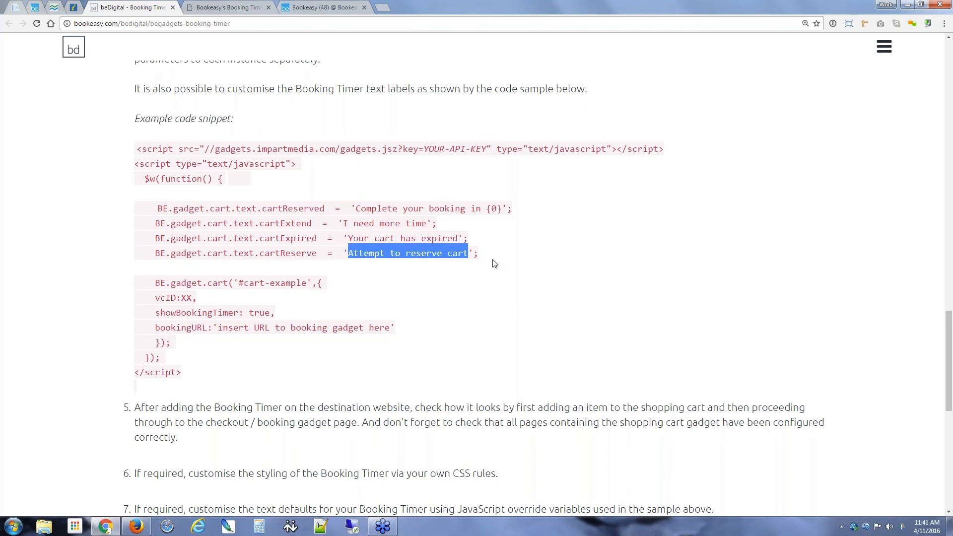
{"action": "left_click", "coordinate": [494, 264]}
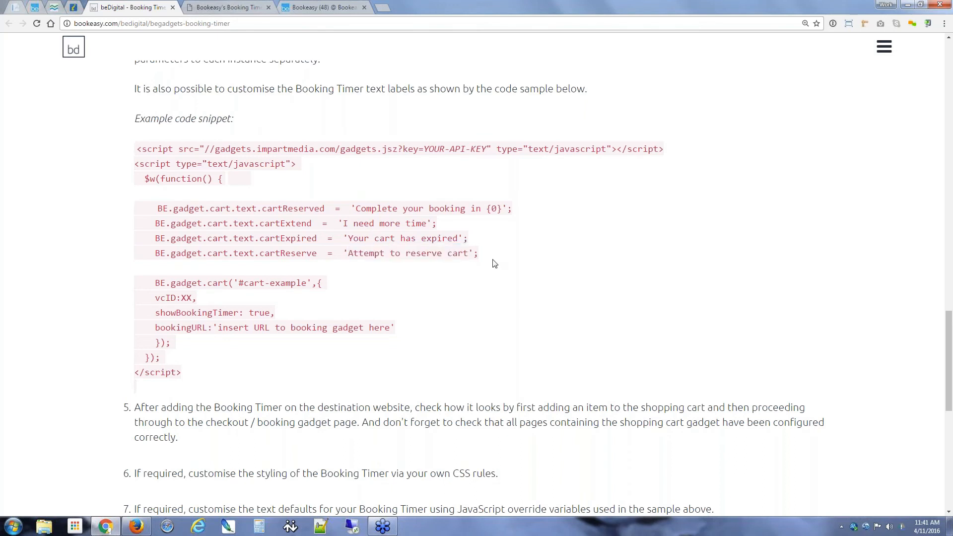
Step: Scroll back to the top of the guide and go to the LiveGadgets Item Details page
{"action": "scroll", "coordinate": [494, 263], "scroll_direction": "down", "scroll_amount": 1}
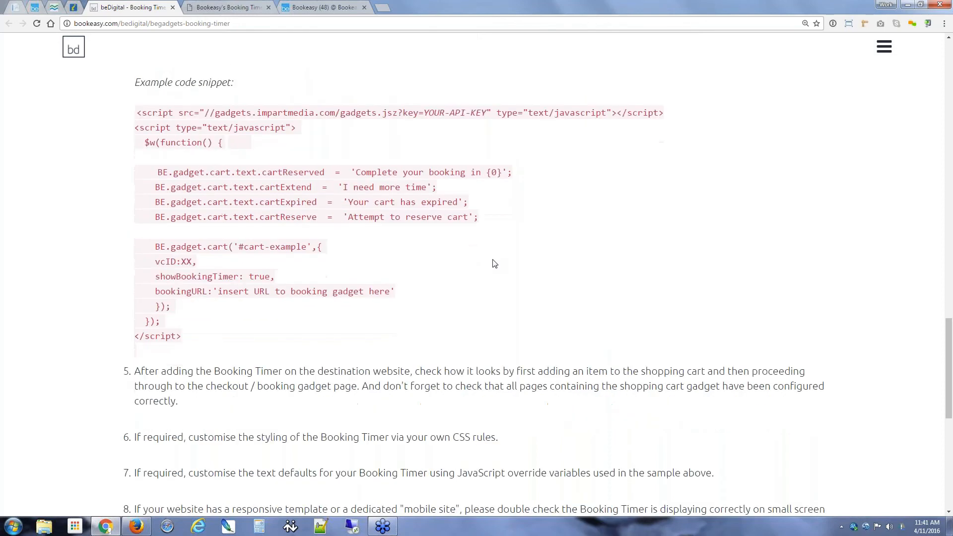
{"action": "scroll", "coordinate": [494, 263], "scroll_direction": "down", "scroll_amount": 2}
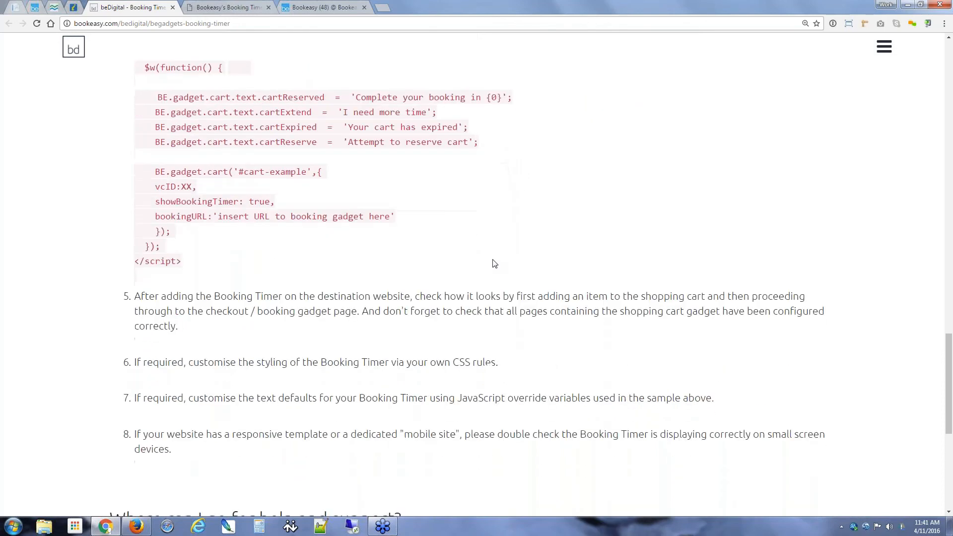
{"action": "scroll", "coordinate": [495, 263], "scroll_direction": "down", "scroll_amount": 8}
{"action": "scroll", "coordinate": [494, 263], "scroll_direction": "up", "scroll_amount": 7}
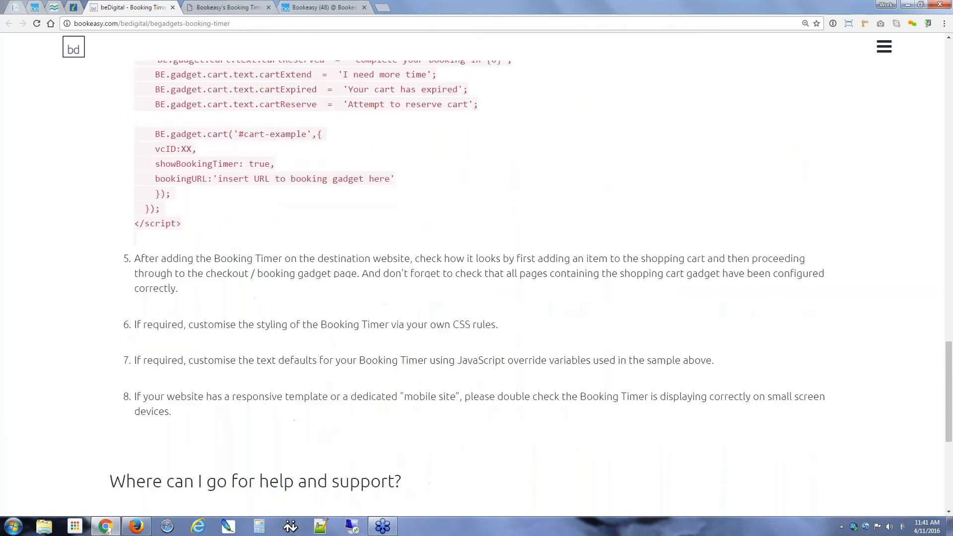
{"action": "scroll", "coordinate": [494, 263], "scroll_direction": "up", "scroll_amount": 20}
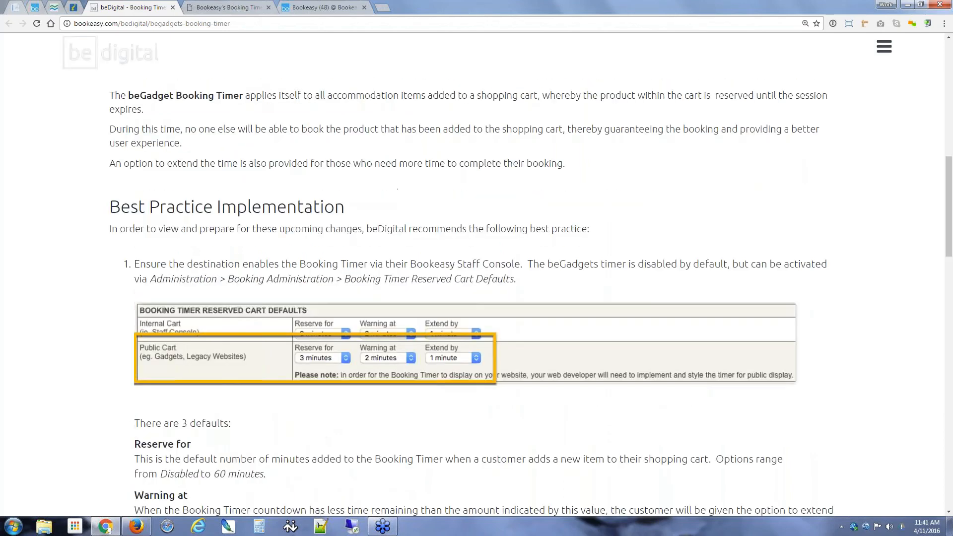
{"action": "scroll", "coordinate": [494, 263], "scroll_direction": "up", "scroll_amount": 7}
{"action": "scroll", "coordinate": [472, 276], "scroll_direction": "up", "scroll_amount": 5}
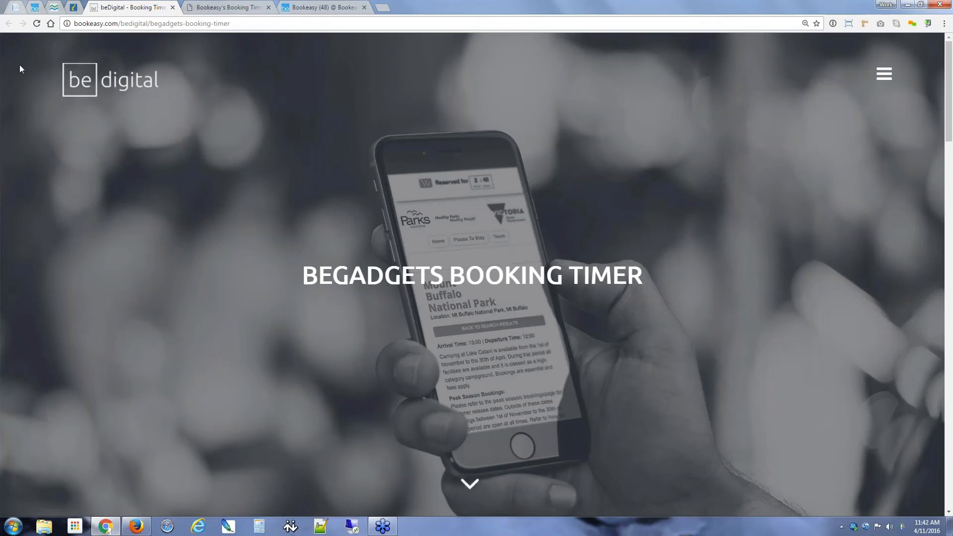
{"action": "left_click", "coordinate": [16, 8]}
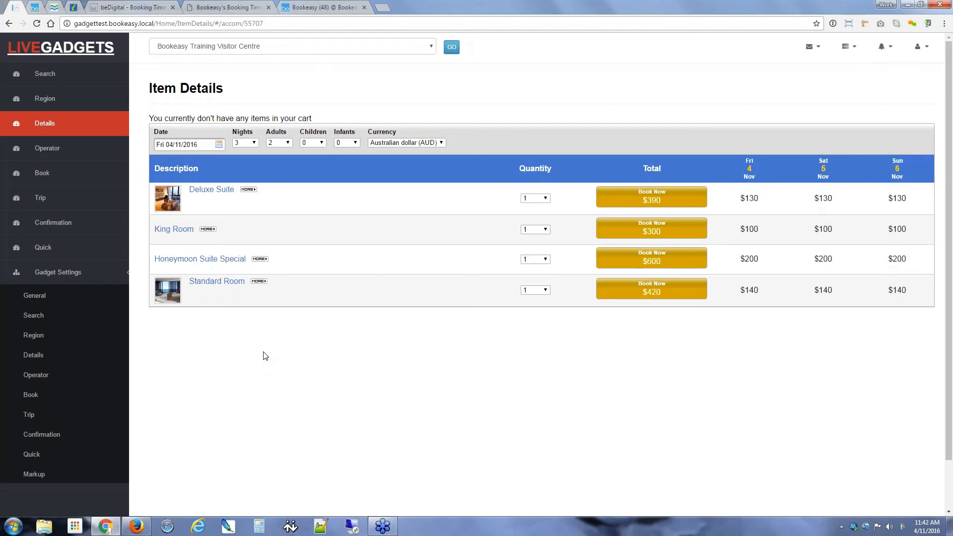
Step: Add the $390 Deluxe Suite at Nathan's Luxury Apartments to the LiveGadgets cart to start its countdown
{"action": "left_click", "coordinate": [652, 198]}
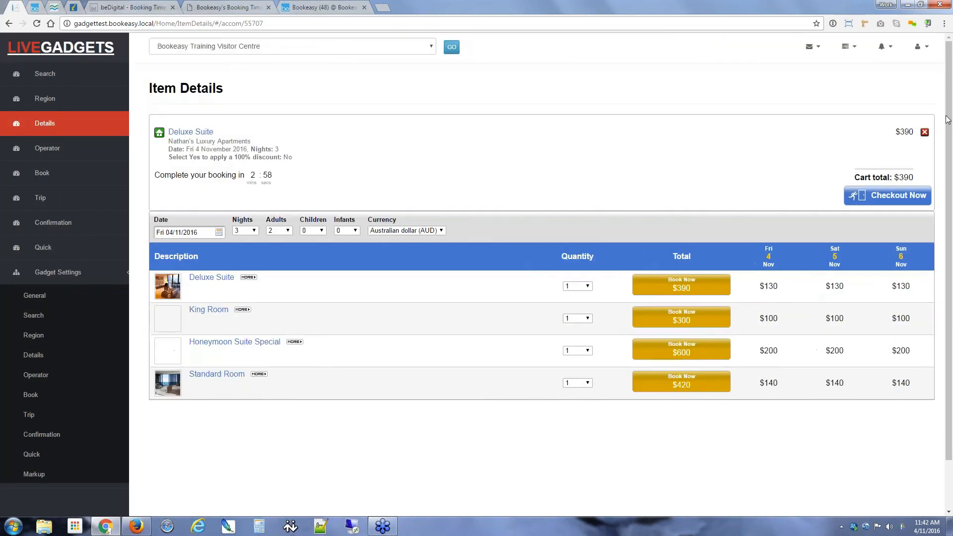
{"action": "left_click", "coordinate": [883, 145]}
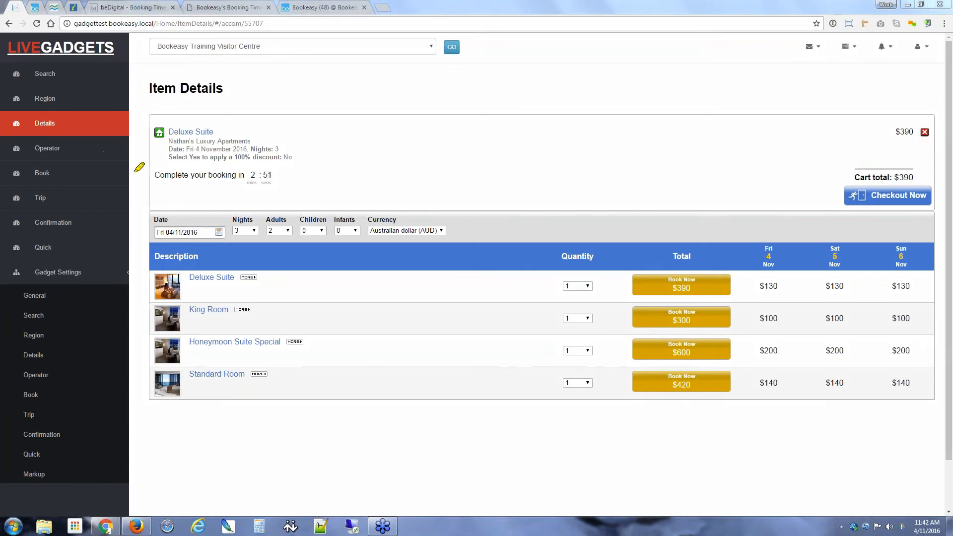
{"action": "mouse_move", "coordinate": [145, 161]}
{"action": "left_mouse_down"}
{"action": "mouse_move", "coordinate": [290, 193]}
{"action": "mouse_move", "coordinate": [226, 150]}
{"action": "mouse_move", "coordinate": [147, 162]}
{"action": "left_mouse_up"}
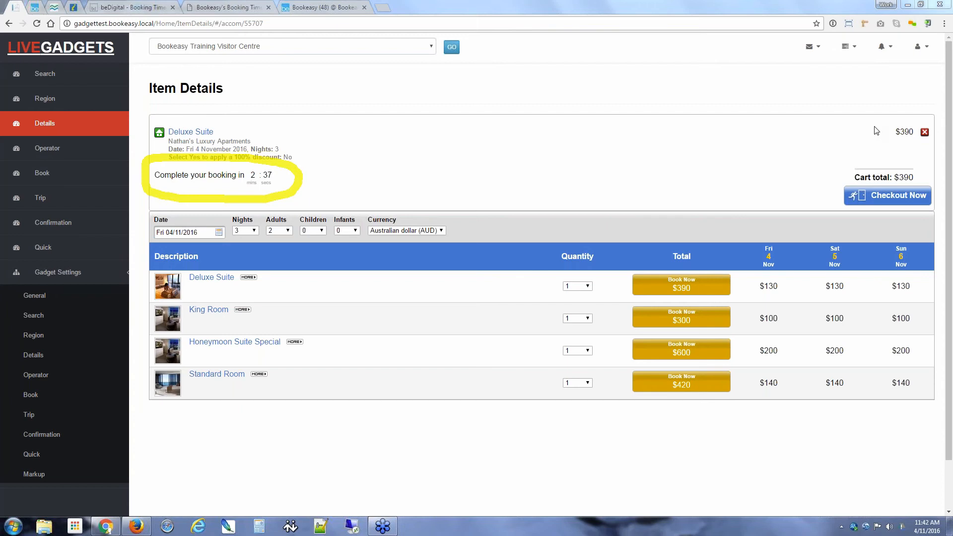
{"action": "left_click", "coordinate": [876, 175]}
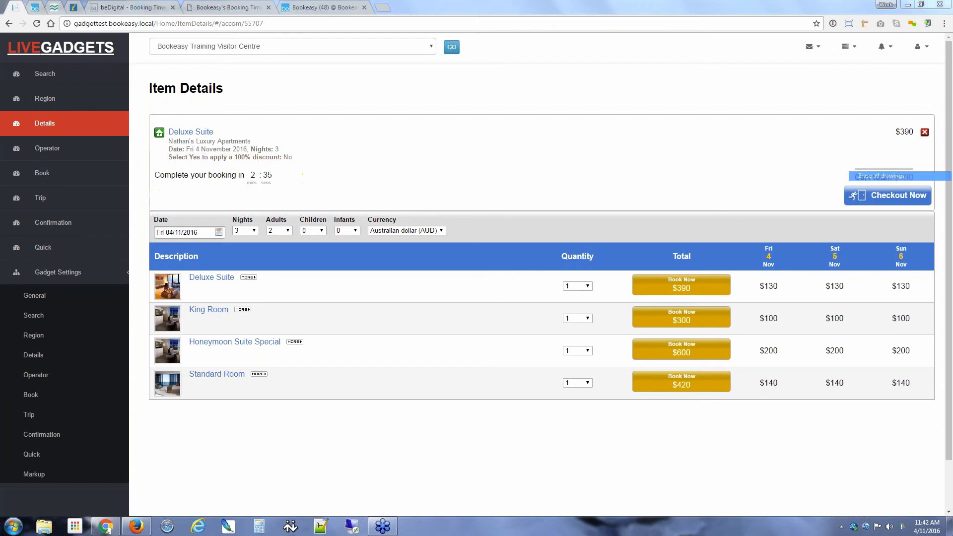
{"action": "left_click", "coordinate": [949, 117]}
{"action": "left_click", "coordinate": [882, 154]}
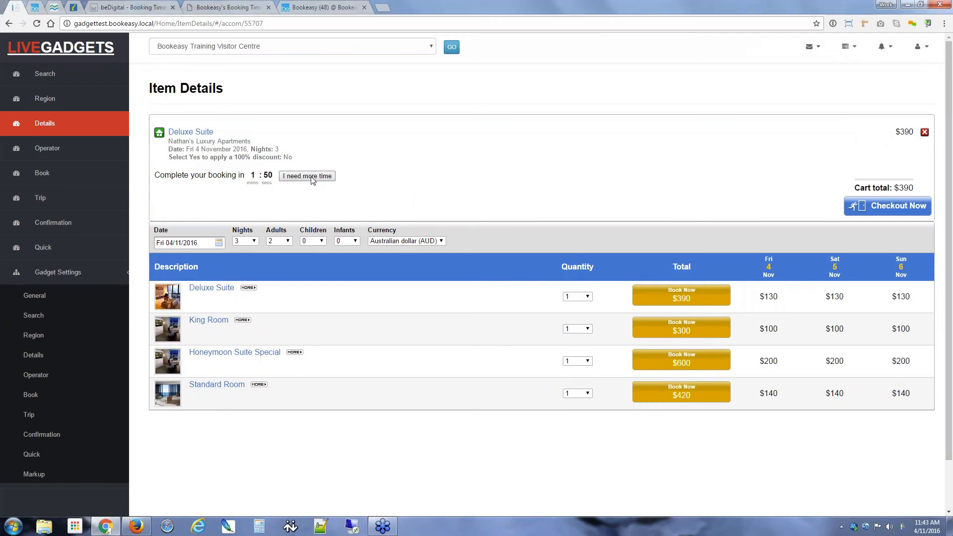
Step: Highlight the 'I need more time' label in the beDigital booking timer code snippet
{"action": "left_click", "coordinate": [119, 7]}
{"action": "scroll", "coordinate": [212, 287], "scroll_direction": "down", "scroll_amount": 2}
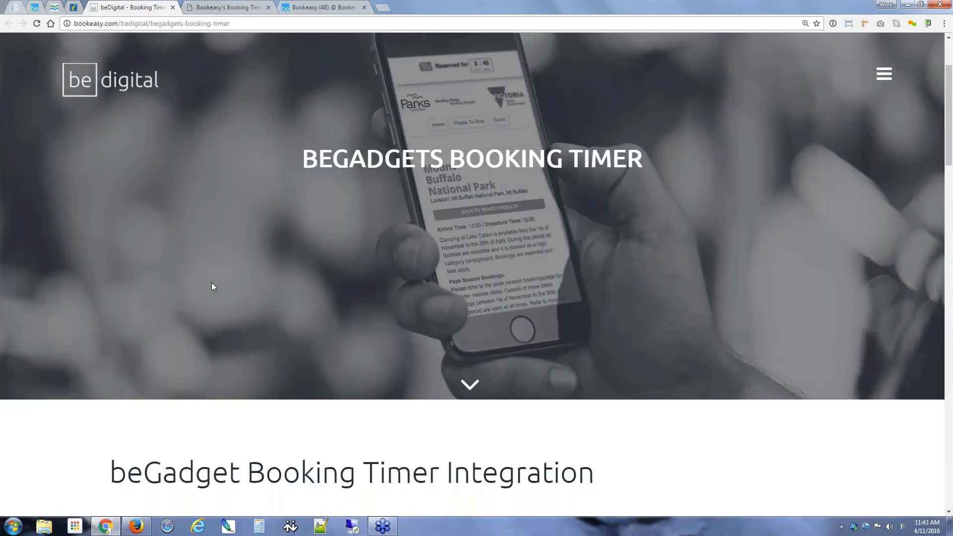
{"action": "scroll", "coordinate": [212, 287], "scroll_direction": "down", "scroll_amount": 10}
{"action": "scroll", "coordinate": [212, 287], "scroll_direction": "down", "scroll_amount": 15}
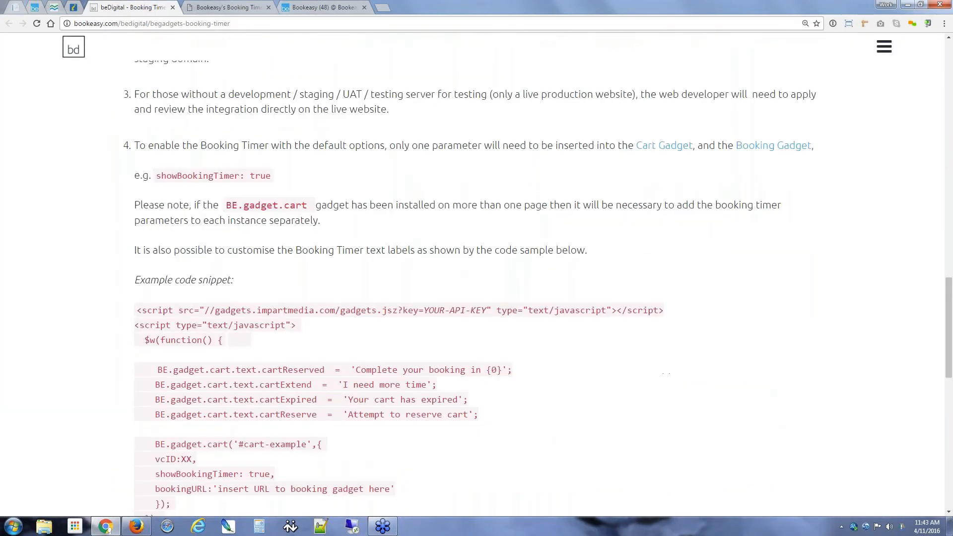
{"action": "left_click_drag", "start_coordinate": [343, 236], "coordinate": [426, 236]}
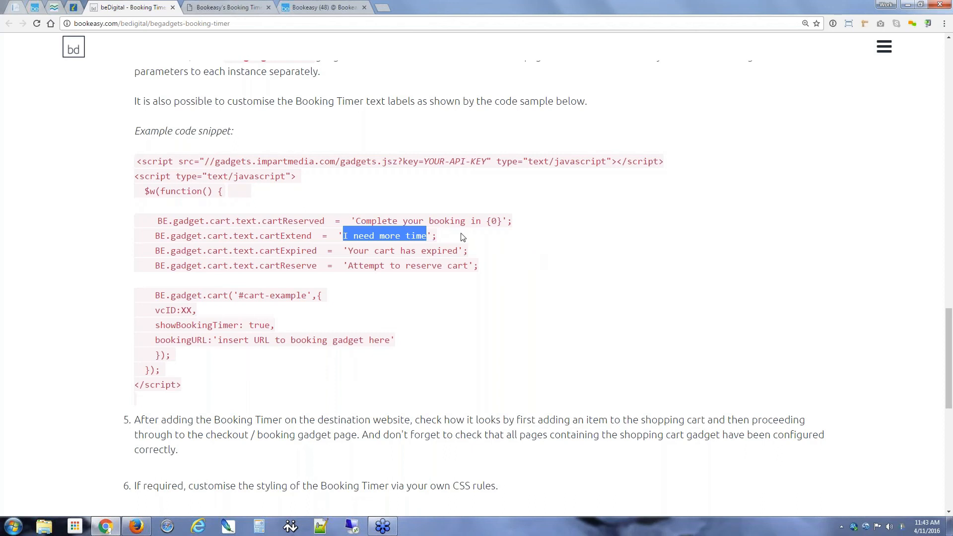
Step: Extend the LiveGadgets cart countdown with 'I need more time', then return to the console booking settings
{"action": "left_click", "coordinate": [74, 8]}
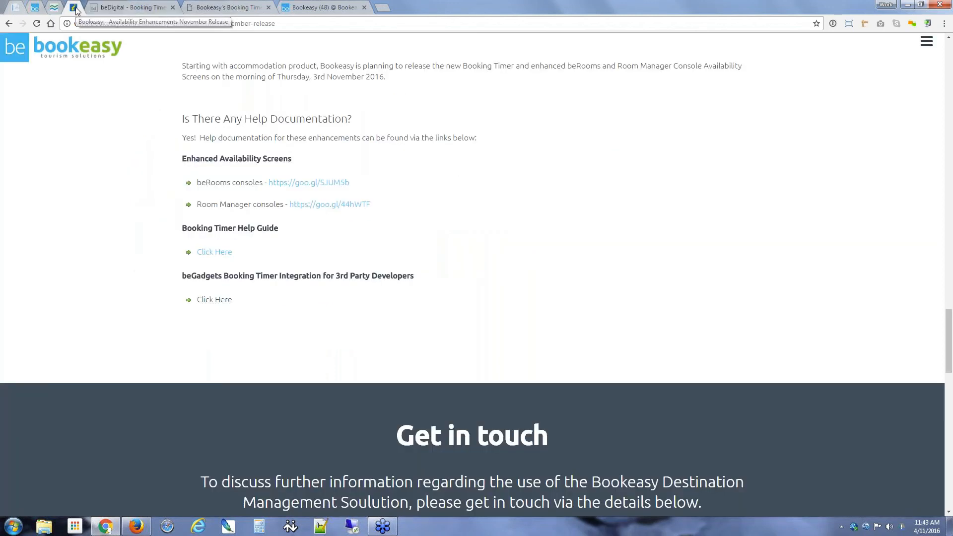
{"action": "left_click", "coordinate": [16, 8]}
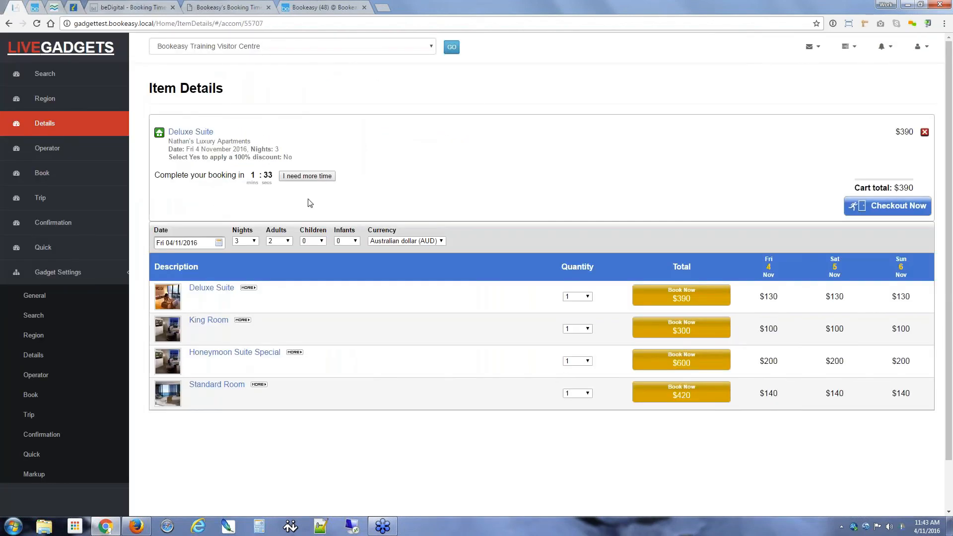
{"action": "left_click", "coordinate": [308, 178]}
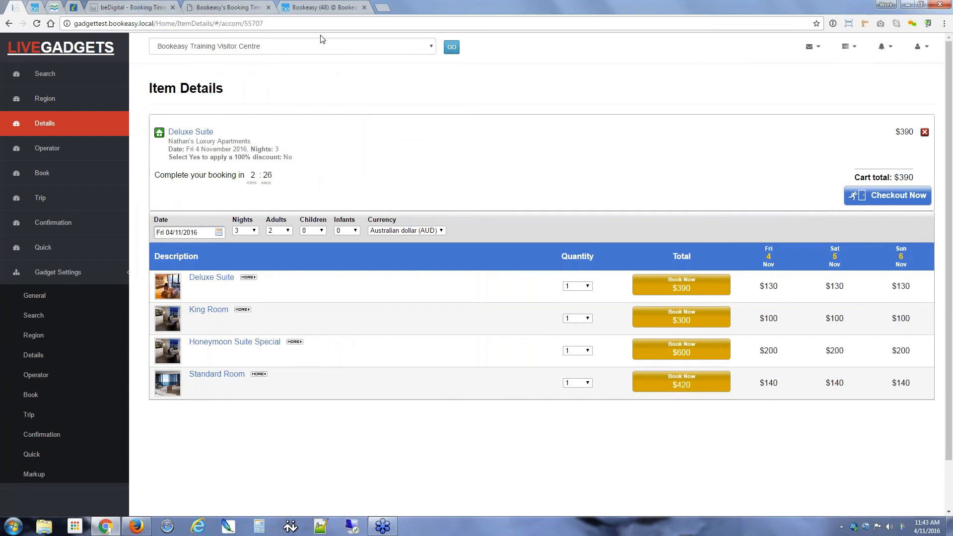
{"action": "left_click", "coordinate": [311, 7]}
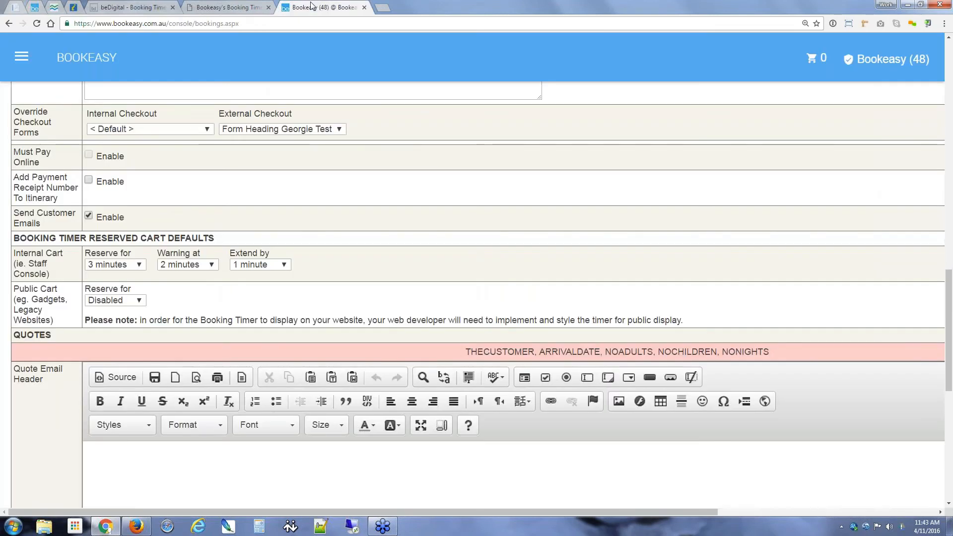
Step: Set the Public Cart booking timer to reserve 3 minutes, warning at 2, extending by 1 minute
{"action": "left_click", "coordinate": [118, 300]}
{"action": "left_click", "coordinate": [118, 103]}
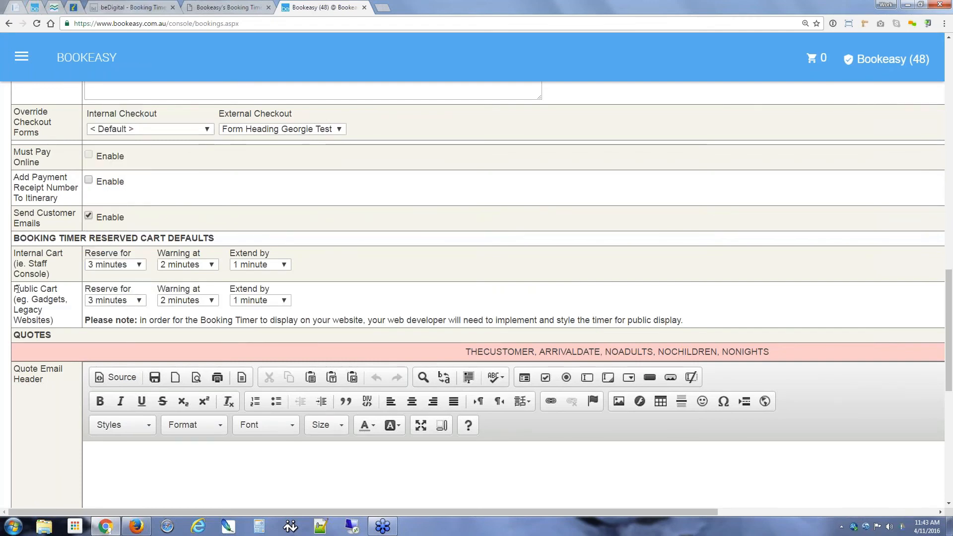
{"action": "left_click_drag", "start_coordinate": [14, 289], "coordinate": [67, 289]}
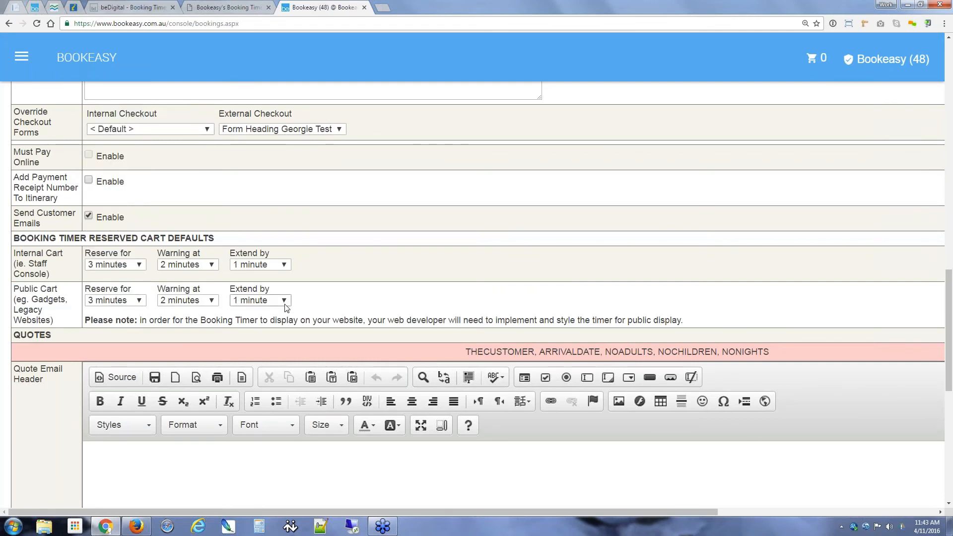
{"action": "left_click", "coordinate": [260, 300]}
{"action": "left_click", "coordinate": [358, 252]}
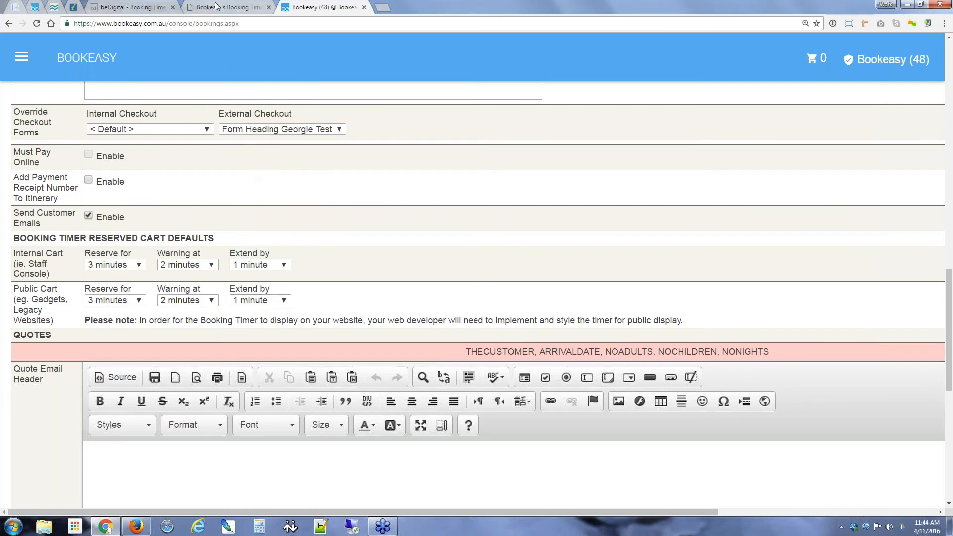
{"action": "left_click", "coordinate": [95, 8]}
{"action": "left_click", "coordinate": [76, 7]}
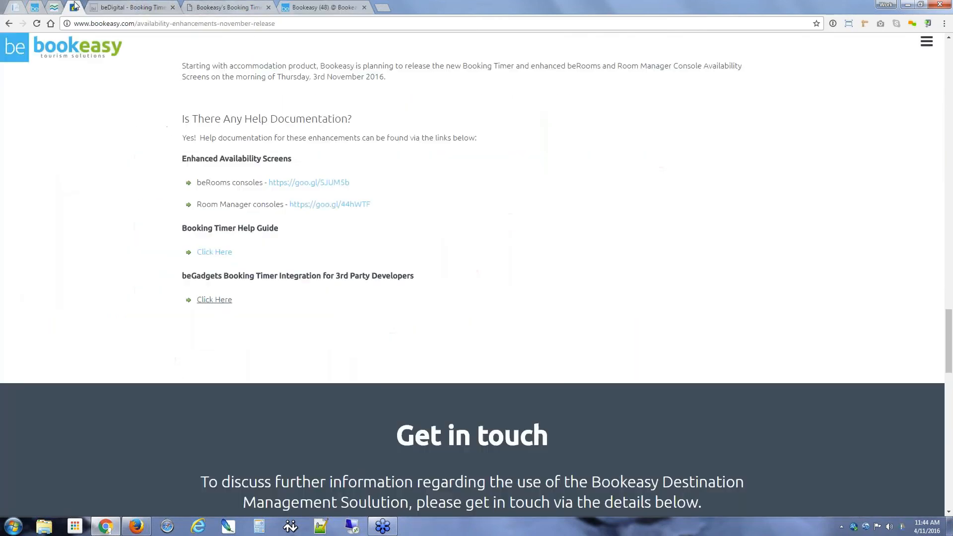
Step: Refresh the LiveGadgets page to see the $390 Deluxe Suite cart countdown, then return to console settings
{"action": "left_click", "coordinate": [34, 8]}
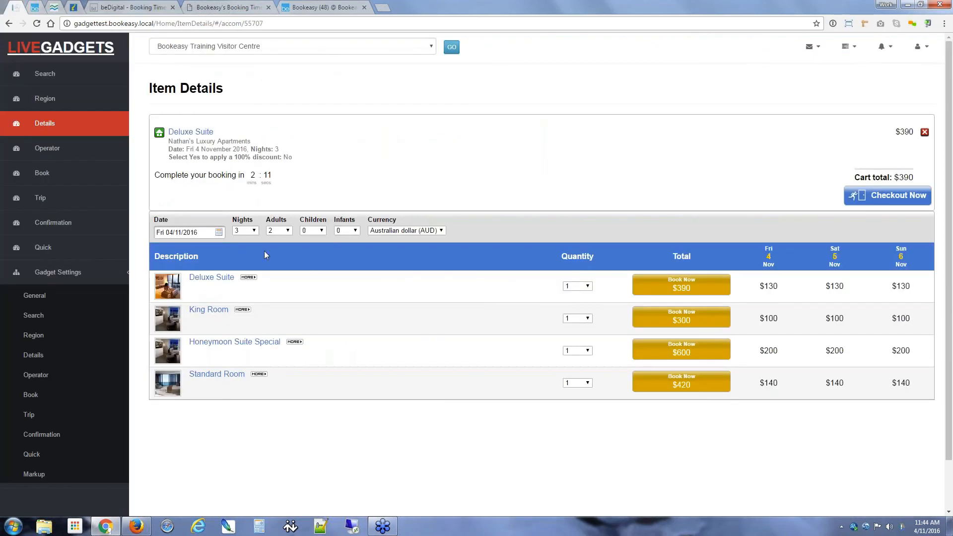
{"action": "key", "text": "F5"}
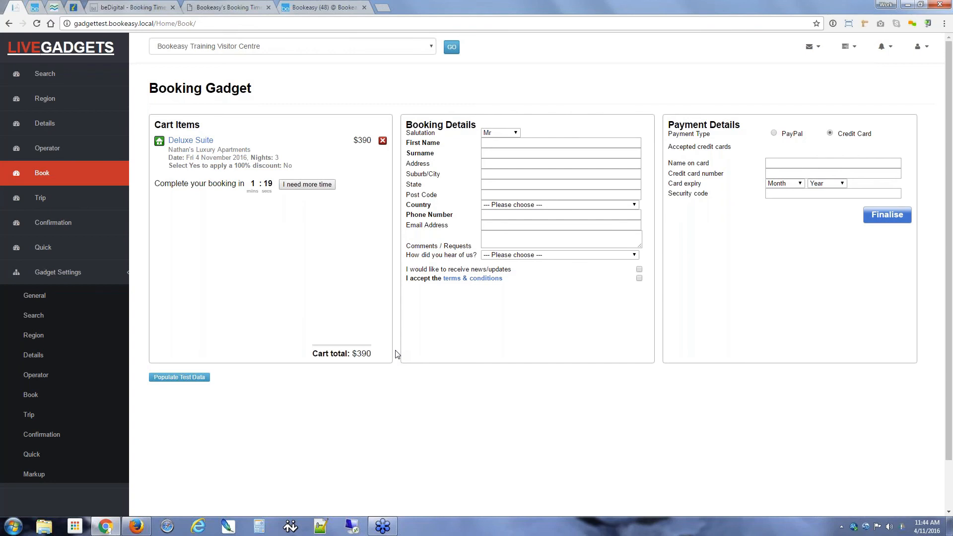
{"action": "left_click", "coordinate": [344, 7]}
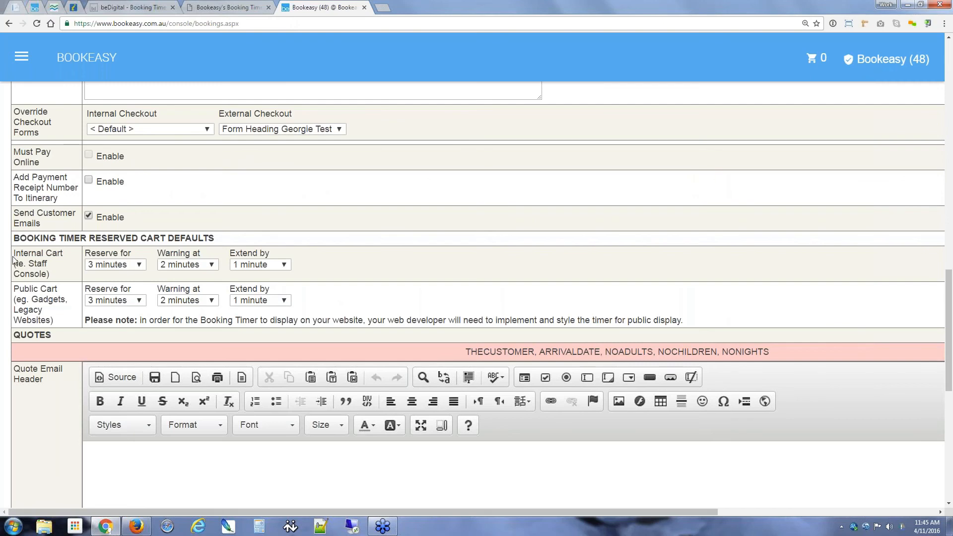
Step: Highlight the Internal Cart and Public Cart timer defaults, then return to the availability-enhancements page
{"action": "left_click_drag", "start_coordinate": [13, 258], "coordinate": [55, 276]}
{"action": "left_click", "coordinate": [56, 276]}
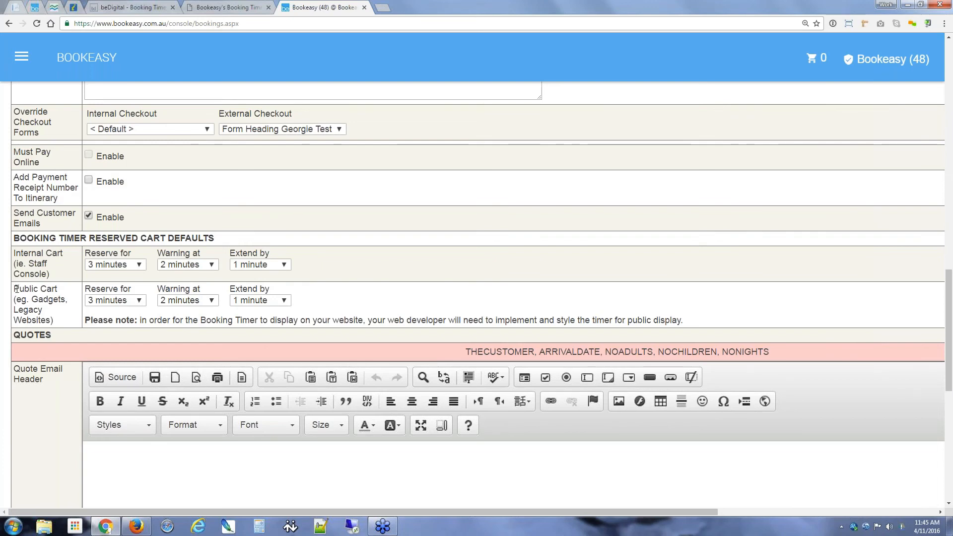
{"action": "left_click_drag", "start_coordinate": [14, 288], "coordinate": [57, 321]}
{"action": "left_click", "coordinate": [57, 320]}
{"action": "left_click", "coordinate": [133, 8]}
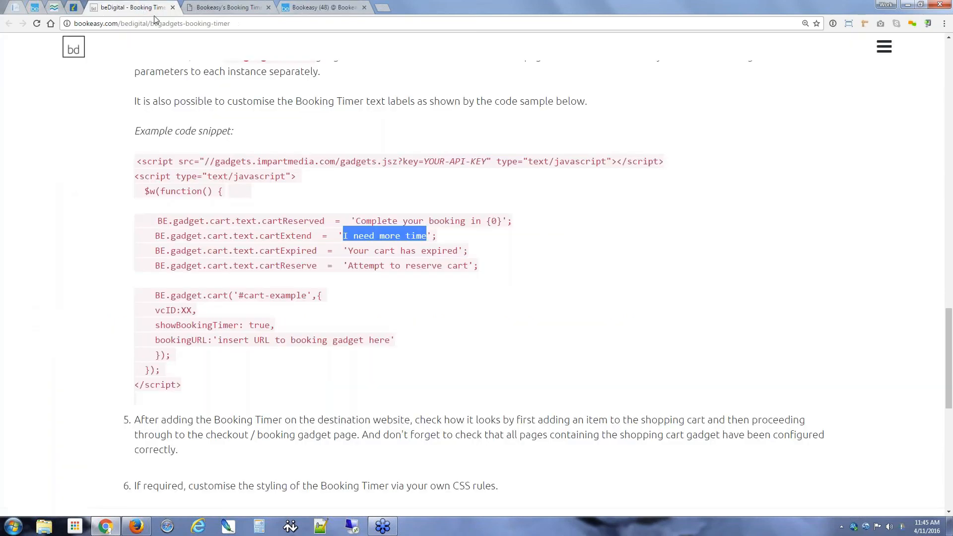
{"action": "left_click", "coordinate": [74, 8]}
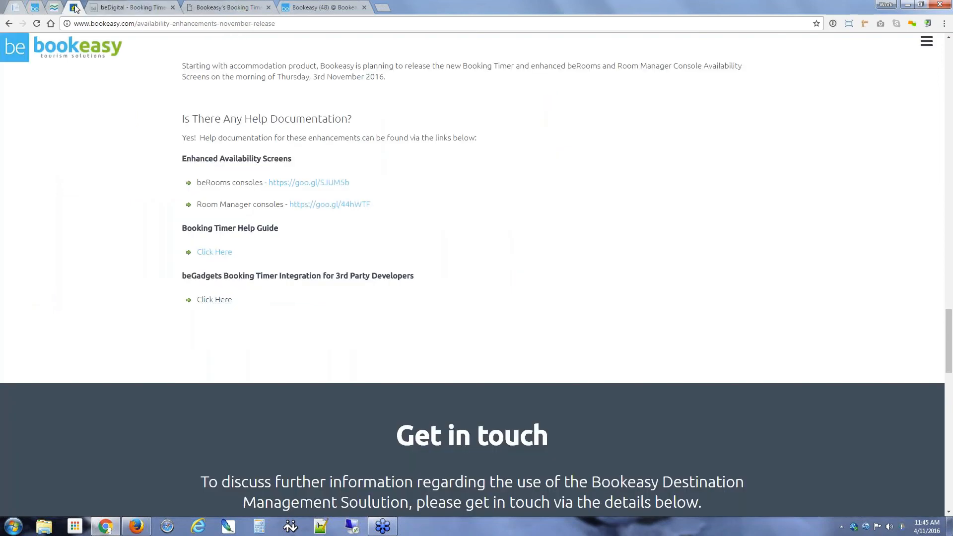
Step: Bring up the Parkstay Buchan Caves page with its booking time-remaining countdown at the top
{"action": "left_click", "coordinate": [56, 8]}
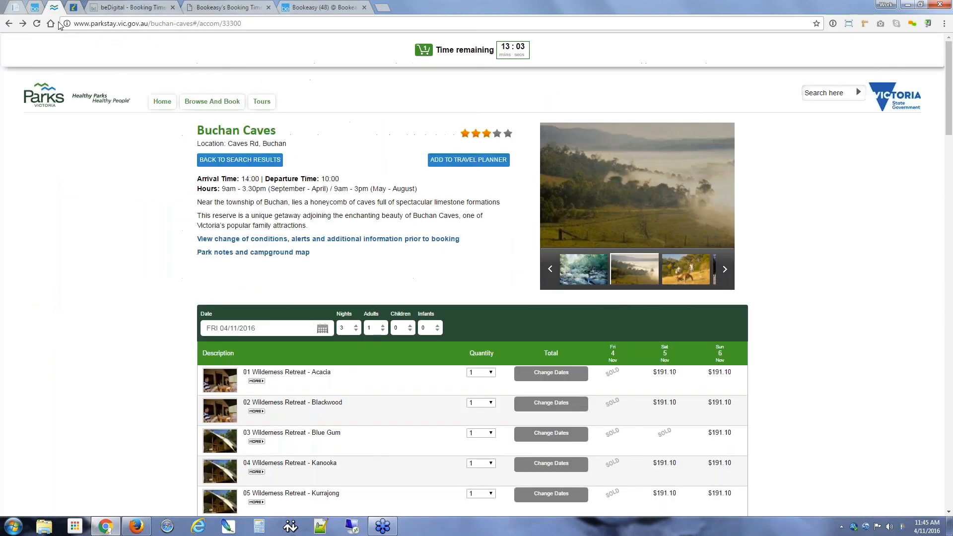
{"action": "scroll", "coordinate": [244, 292], "scroll_direction": "down", "scroll_amount": 1}
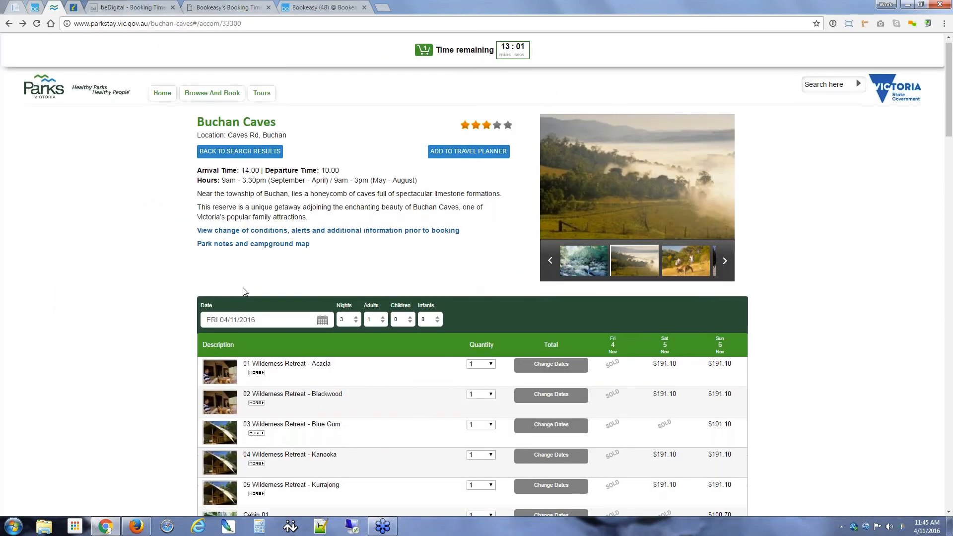
{"action": "scroll", "coordinate": [245, 292], "scroll_direction": "up", "scroll_amount": 1}
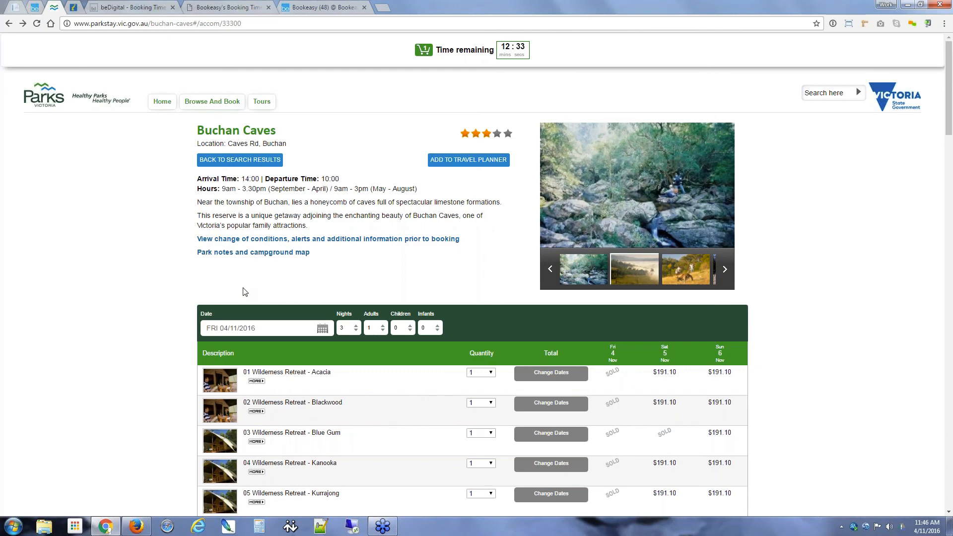
Step: Review the beDigital Booking Timer guide, return to its top, and minimise Chrome to reveal beRooms availability
{"action": "left_click", "coordinate": [132, 7]}
{"action": "scroll", "coordinate": [196, 355], "scroll_direction": "up", "scroll_amount": 2}
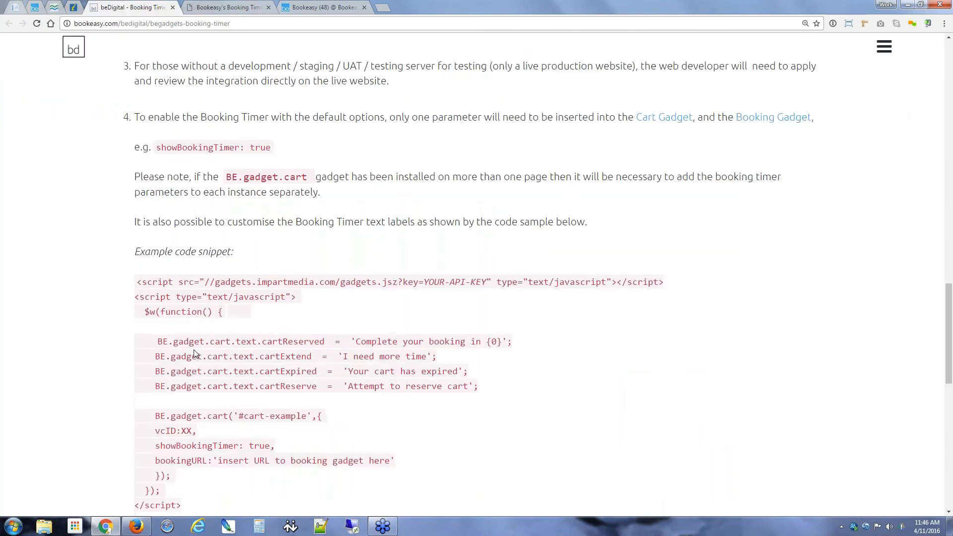
{"action": "scroll", "coordinate": [204, 357], "scroll_direction": "up", "scroll_amount": 8}
{"action": "scroll", "coordinate": [195, 354], "scroll_direction": "up", "scroll_amount": 15}
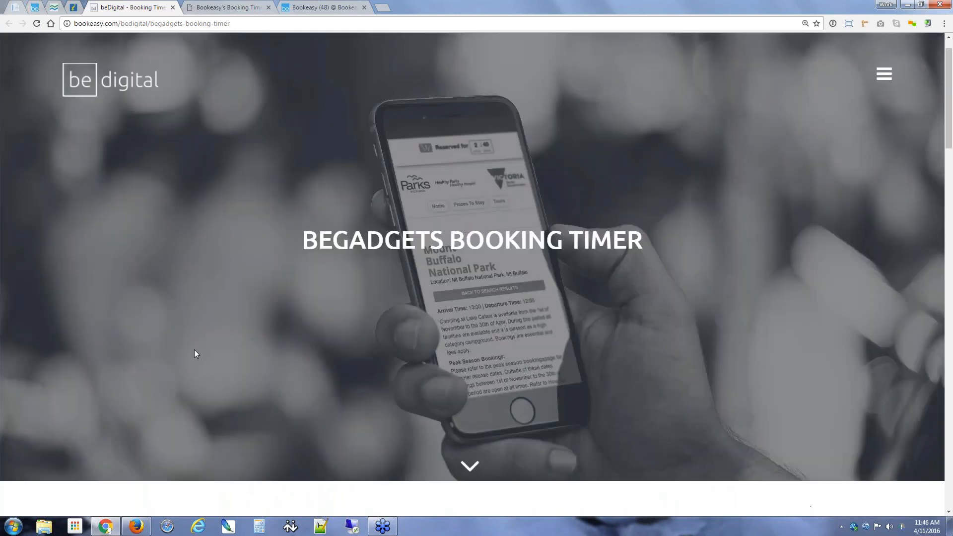
{"action": "scroll", "coordinate": [195, 353], "scroll_direction": "down", "scroll_amount": 6}
{"action": "scroll", "coordinate": [195, 354], "scroll_direction": "down", "scroll_amount": 4}
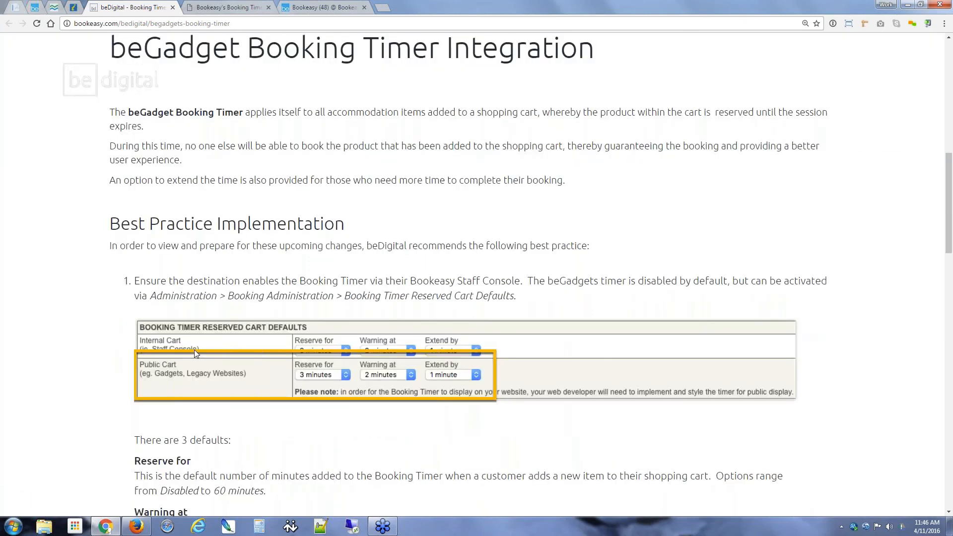
{"action": "scroll", "coordinate": [194, 350], "scroll_direction": "down", "scroll_amount": 9}
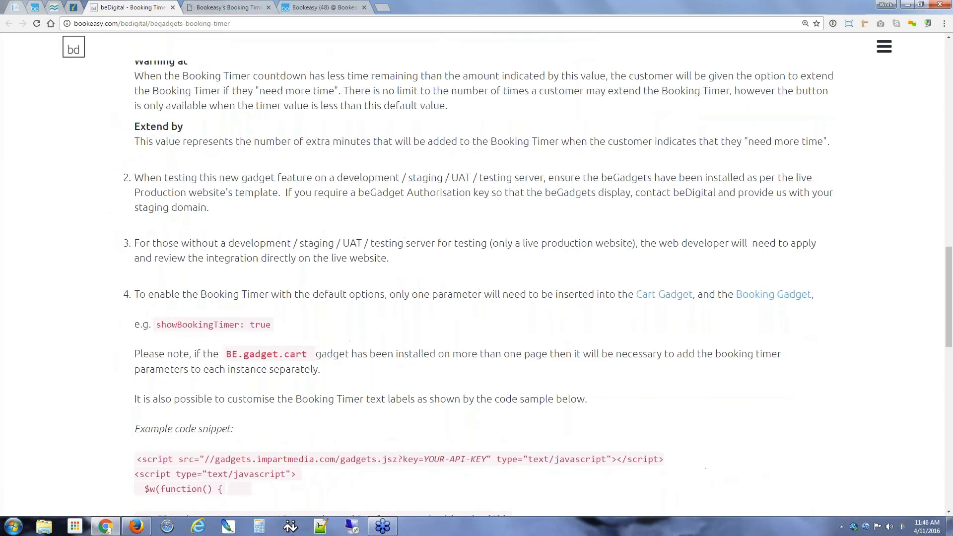
{"action": "scroll", "coordinate": [196, 350], "scroll_direction": "down", "scroll_amount": 1}
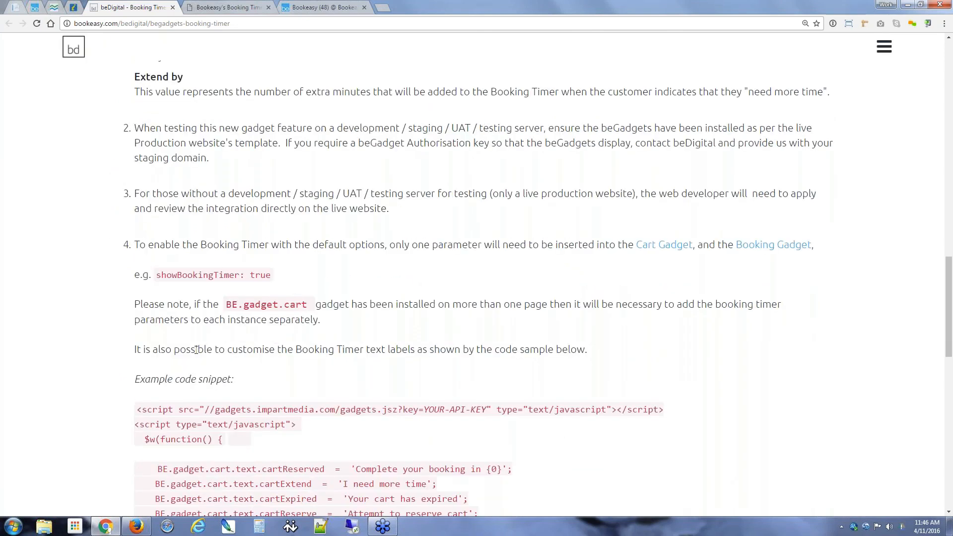
{"action": "scroll", "coordinate": [196, 350], "scroll_direction": "up", "scroll_amount": 2}
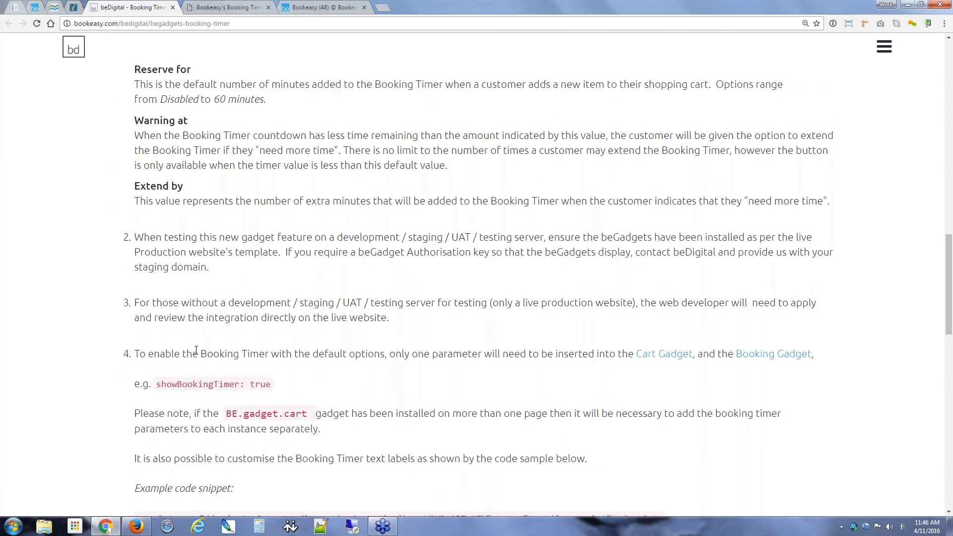
{"action": "key", "text": "Home"}
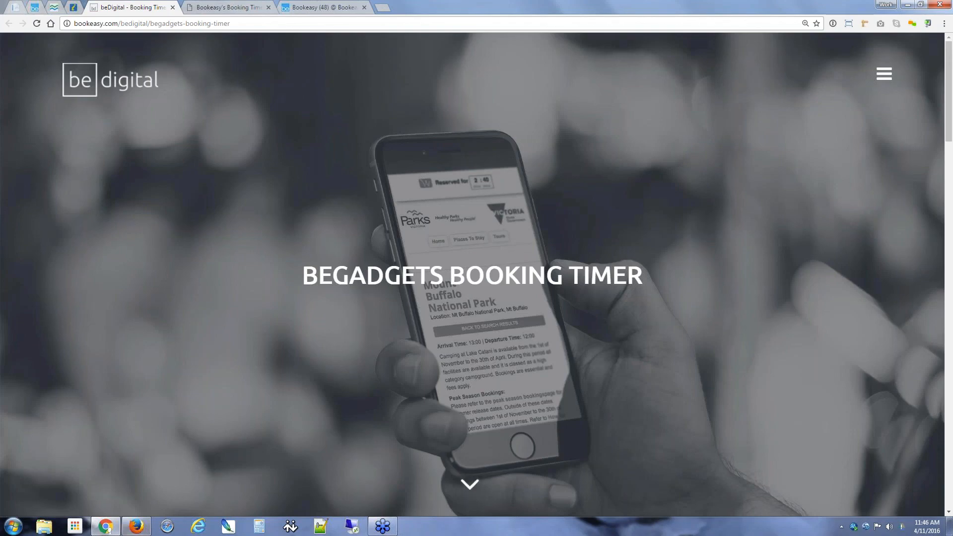
{"action": "left_click", "coordinate": [106, 528]}
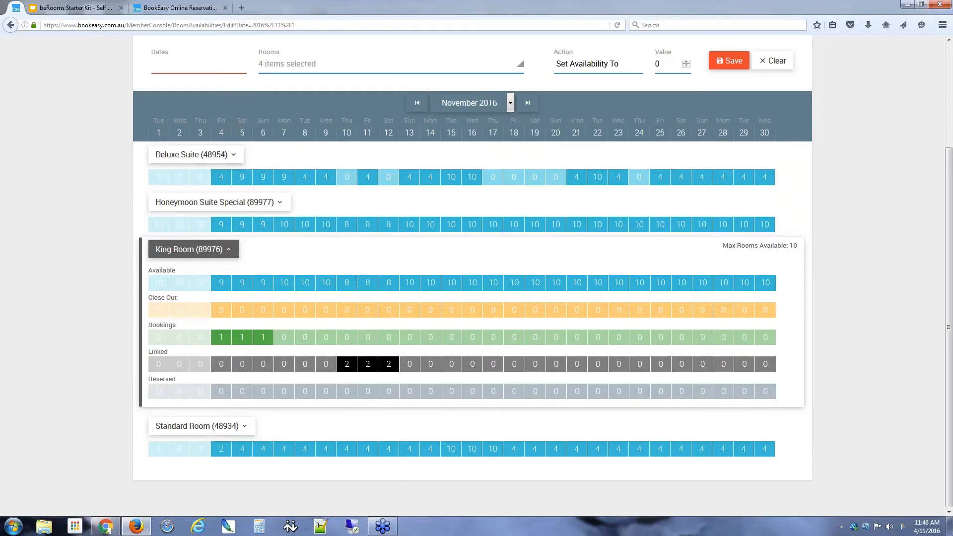
Step: Collapse the King Room (89976) details panel in the November 2016 availability grid
{"action": "left_click", "coordinate": [230, 252]}
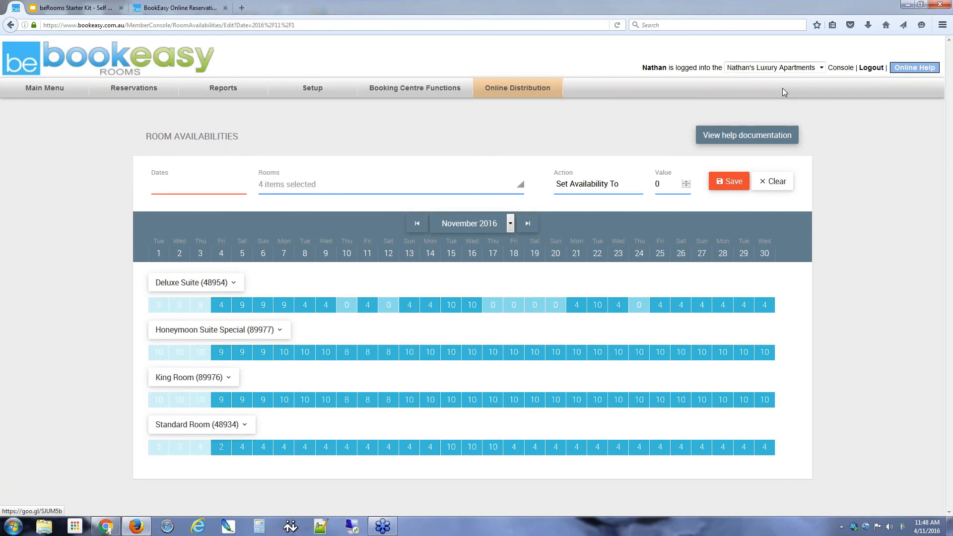
{"action": "left_click", "coordinate": [922, 5]}
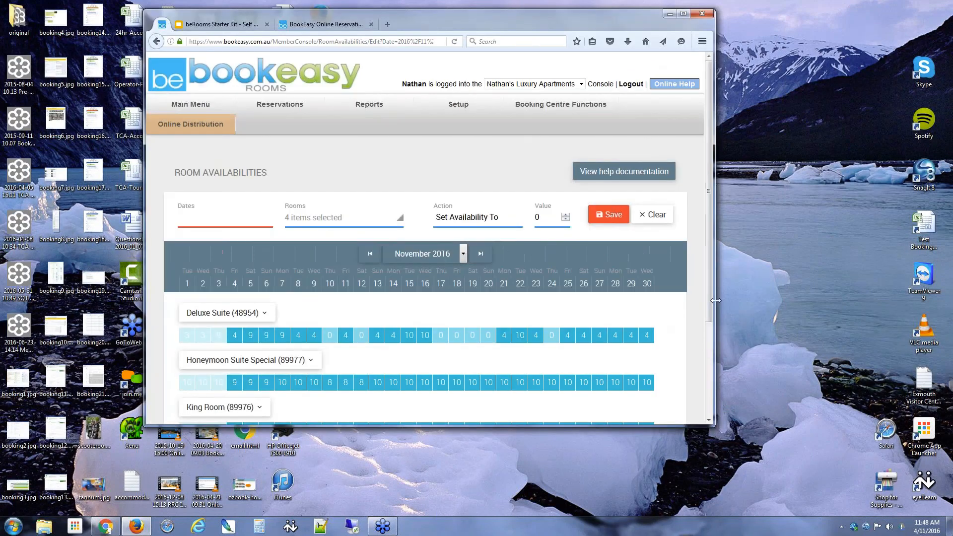
{"action": "left_click_drag", "start_coordinate": [716, 300], "coordinate": [298, 301]}
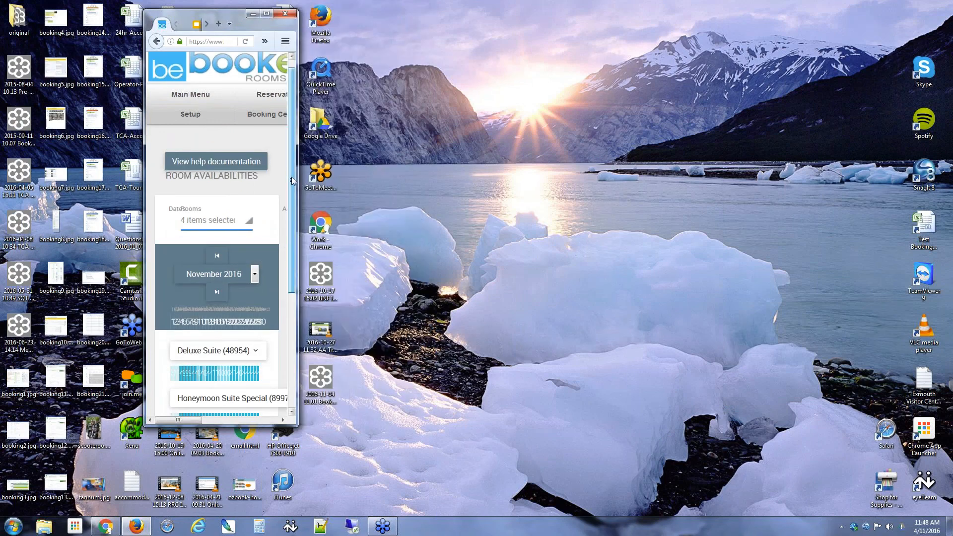
{"action": "left_click_drag", "start_coordinate": [292, 180], "coordinate": [299, 261]}
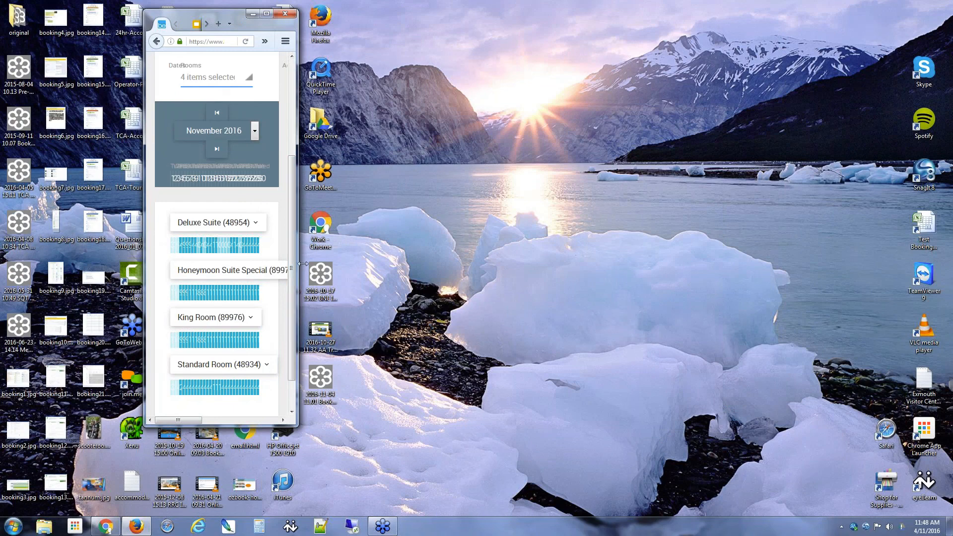
{"action": "left_click_drag", "start_coordinate": [303, 264], "coordinate": [333, 265]}
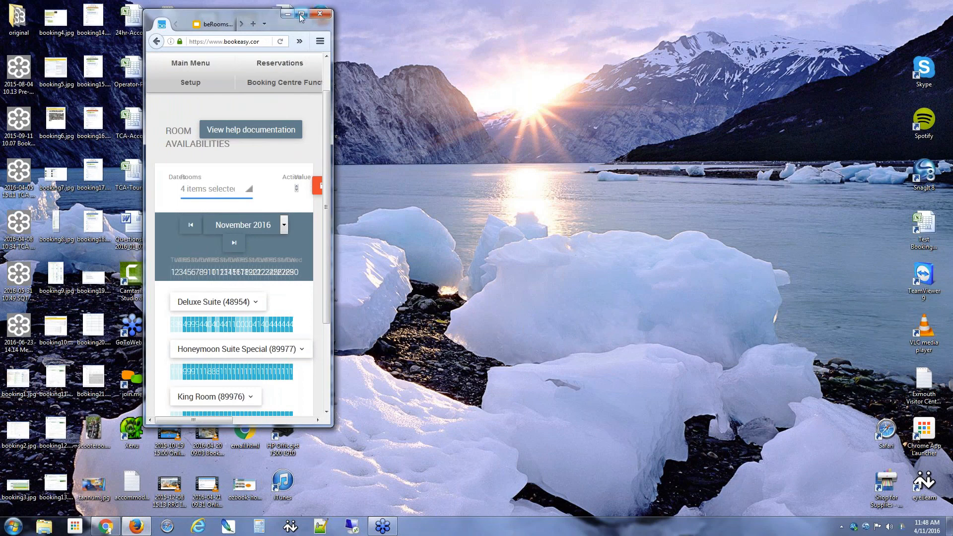
{"action": "left_click", "coordinate": [300, 14]}
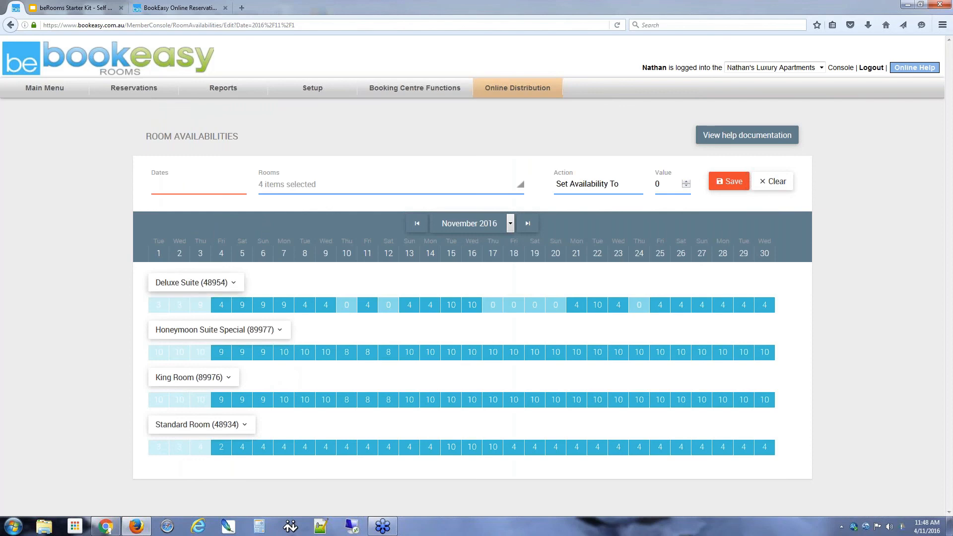
Step: Collapse the Deluxe Suite (48954) breakdown down to its single availability row
{"action": "left_click", "coordinate": [236, 283]}
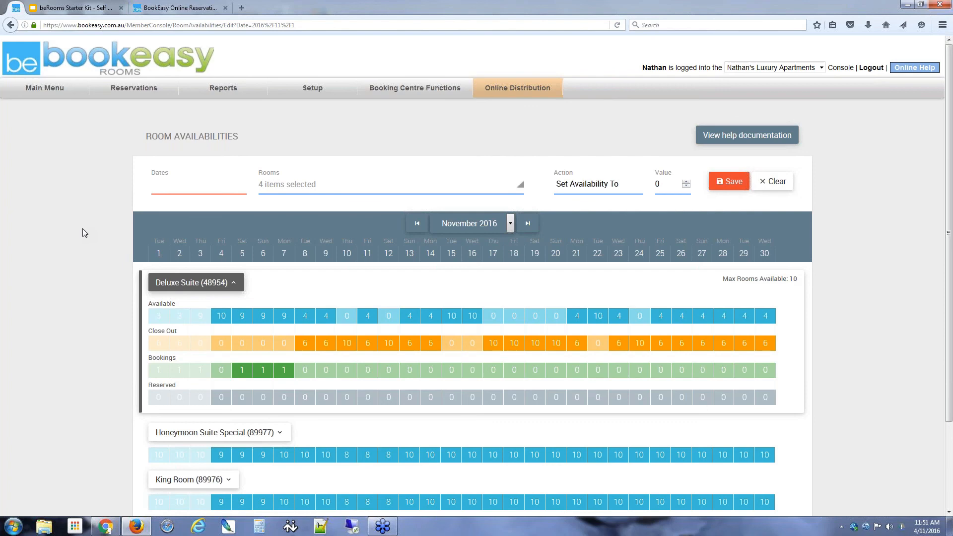
{"action": "left_click", "coordinate": [234, 283]}
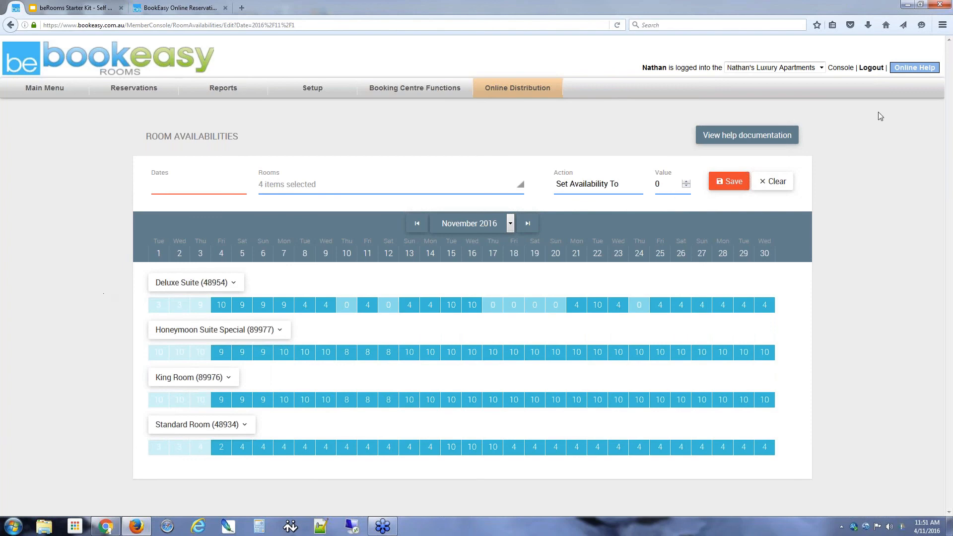
{"action": "left_click", "coordinate": [847, 331]}
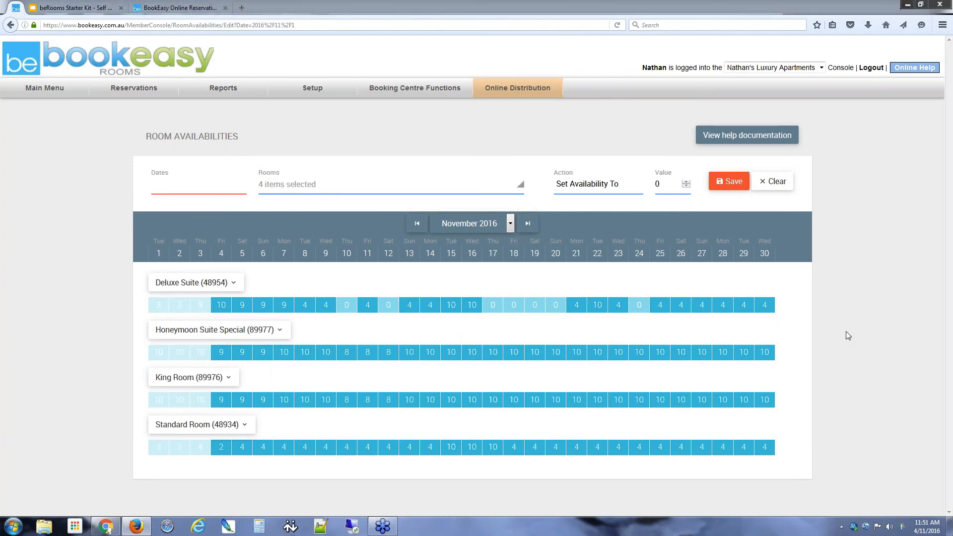